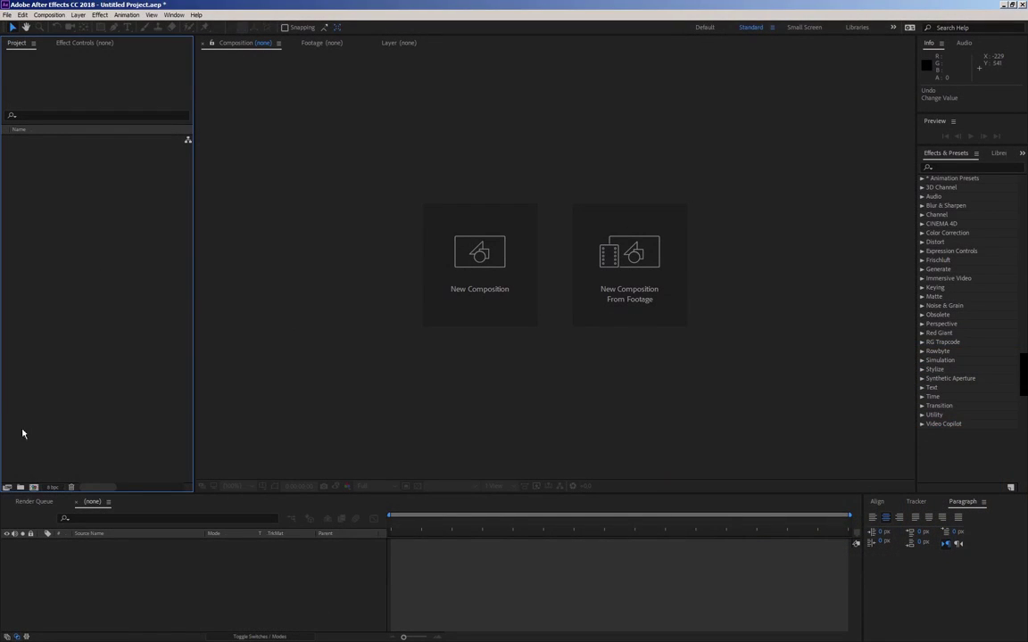
Step: Create a new 1000×1000 composition named Saber_comp
left_click(34, 488)
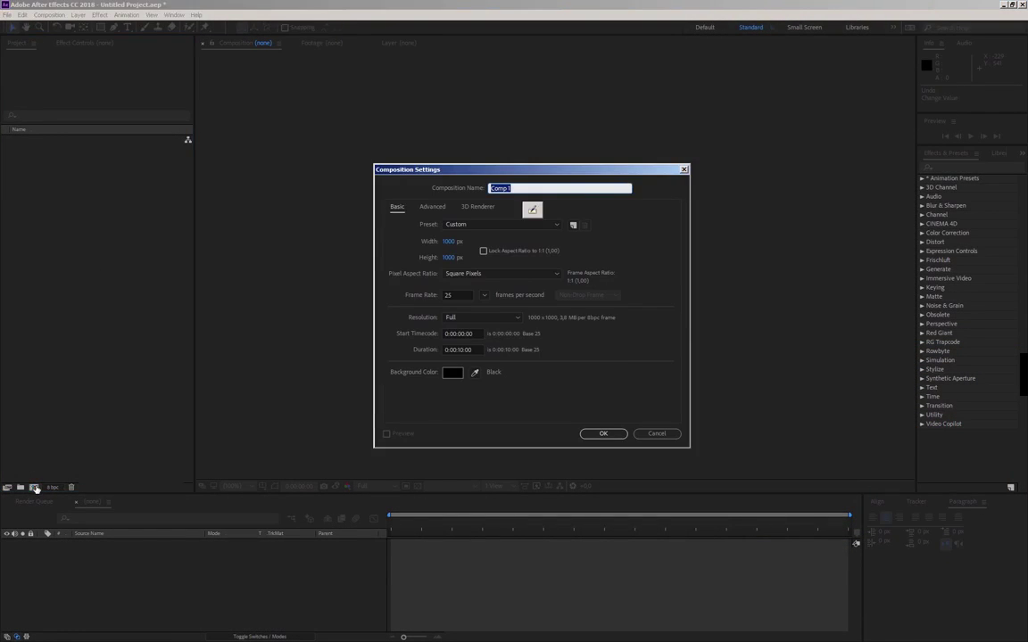
type("Saber_c")
key("Return")
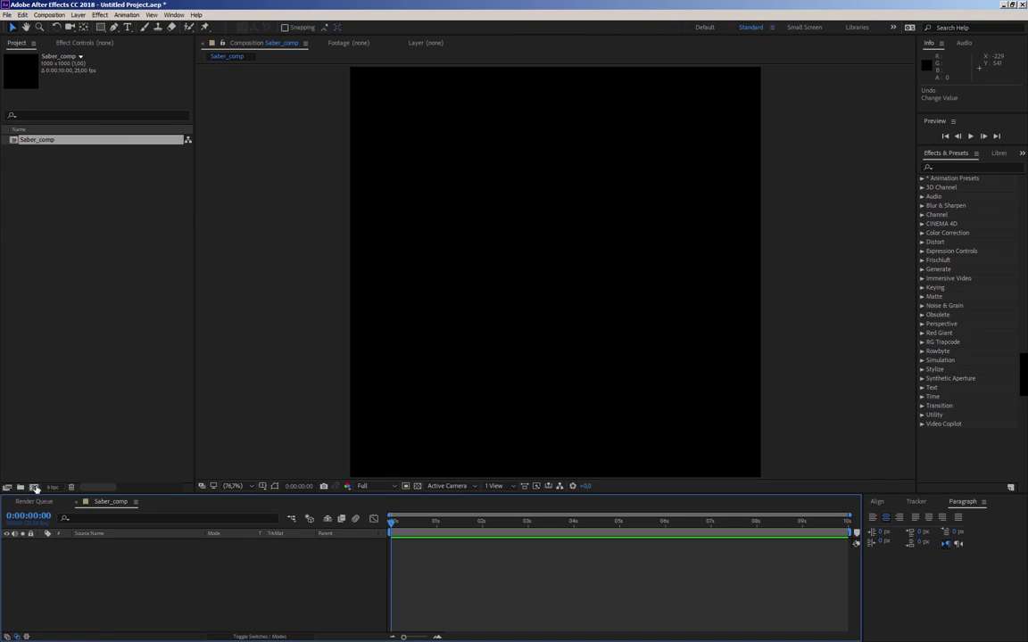
Step: Add a black solid named Saber_layer to the composition and select it
right_click(127, 591)
mouse_move(160, 488)
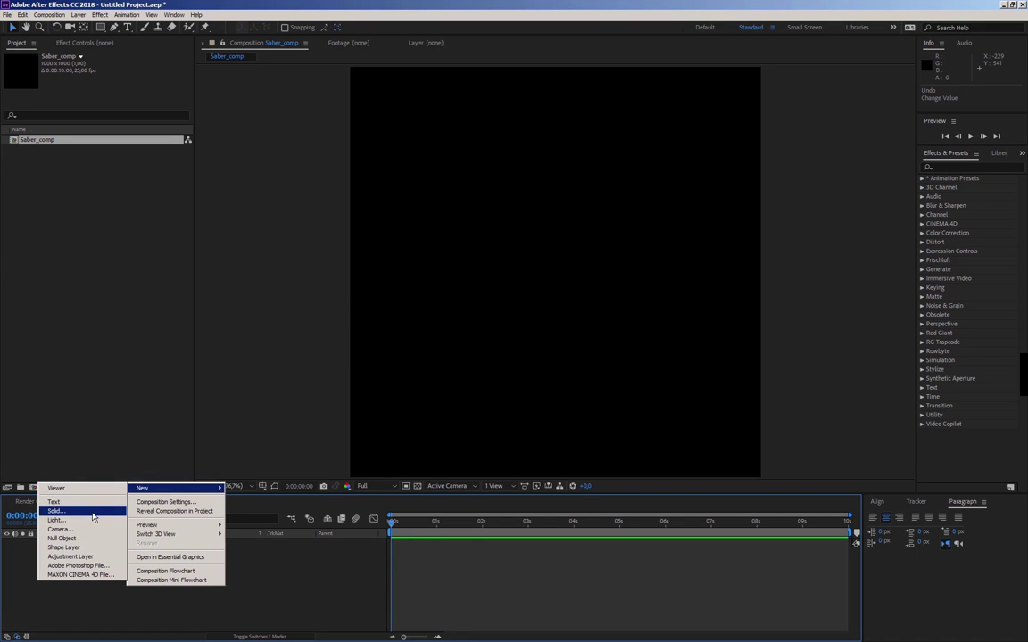
left_click(93, 513)
type("Saber_layer")
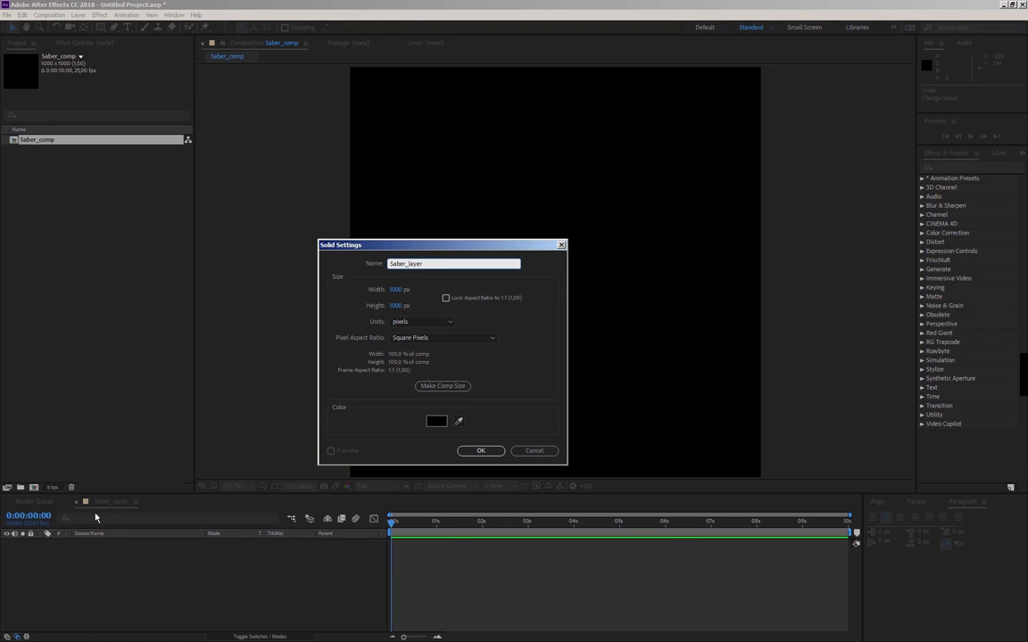
left_click(480, 450)
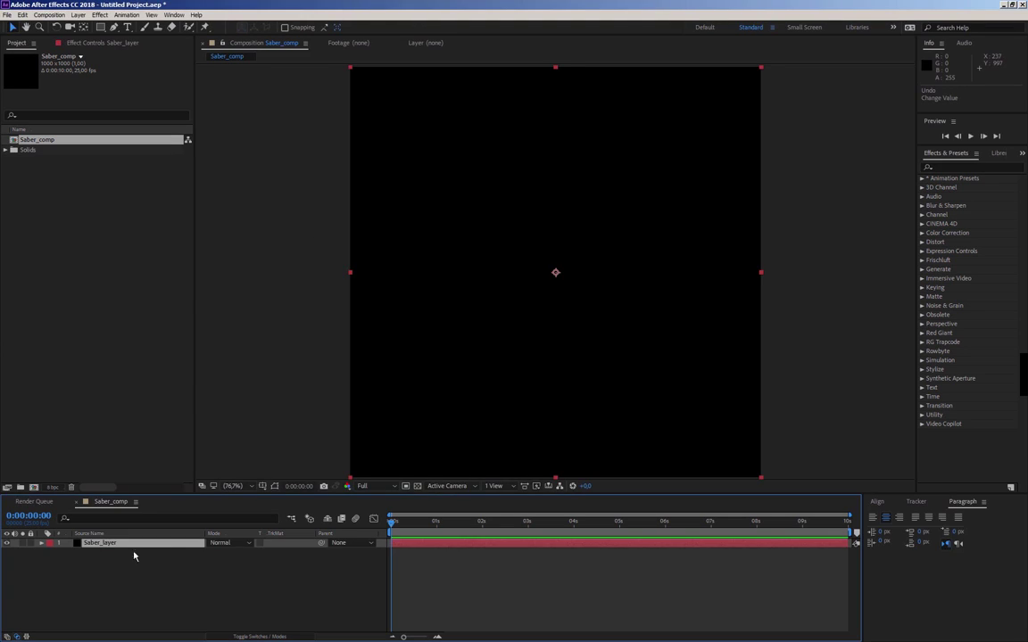
left_click(102, 544)
Step: Draw a three-point curved arc mask on Saber_layer with the Pen tool
left_click(114, 27)
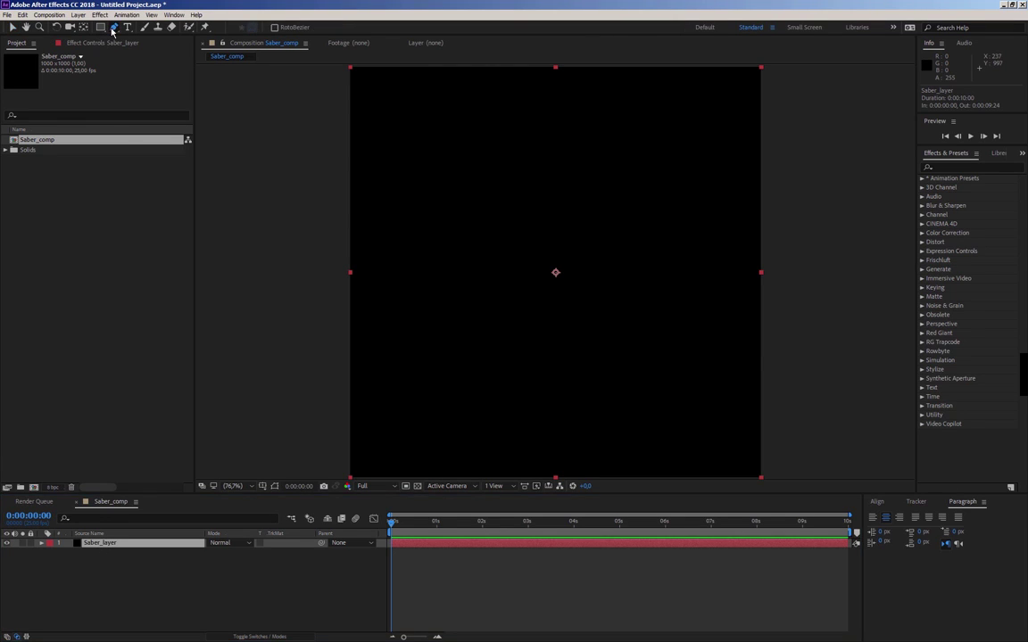
left_click(458, 274)
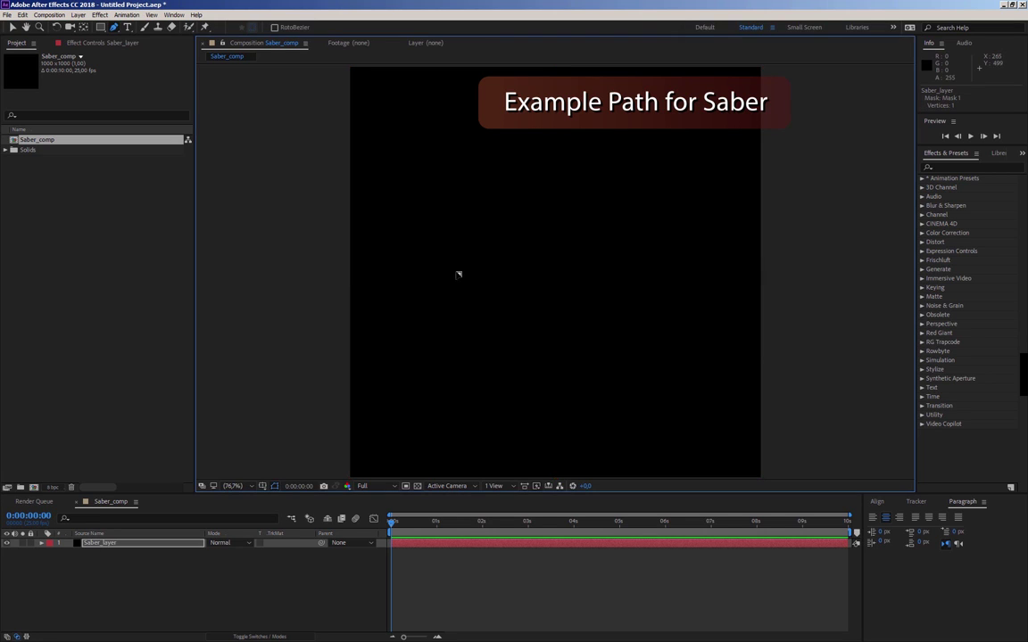
left_click_drag(548, 185, 620, 185)
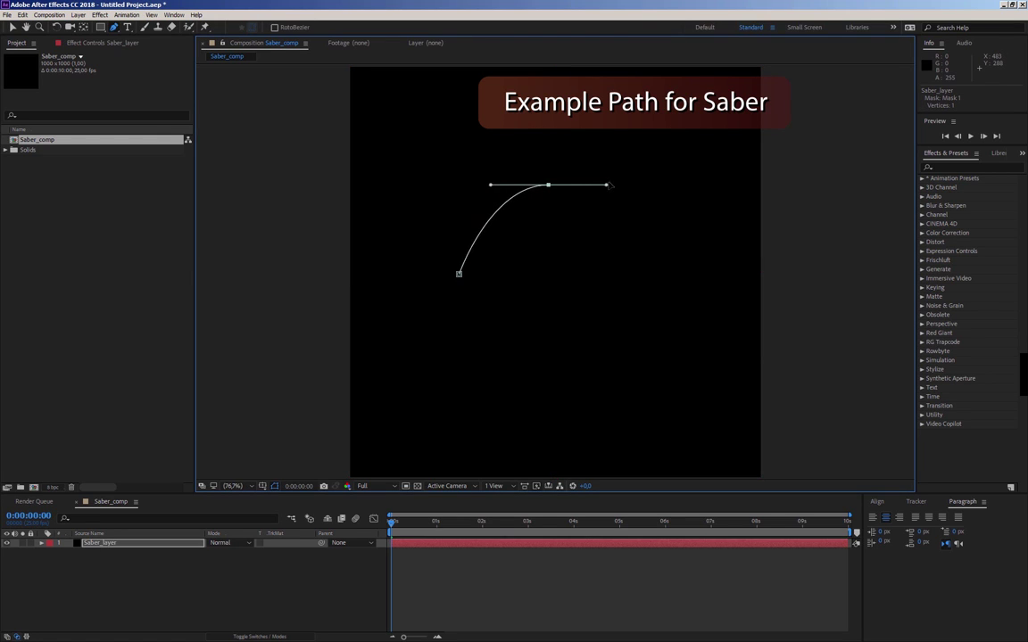
left_click(643, 271)
left_click(71, 544)
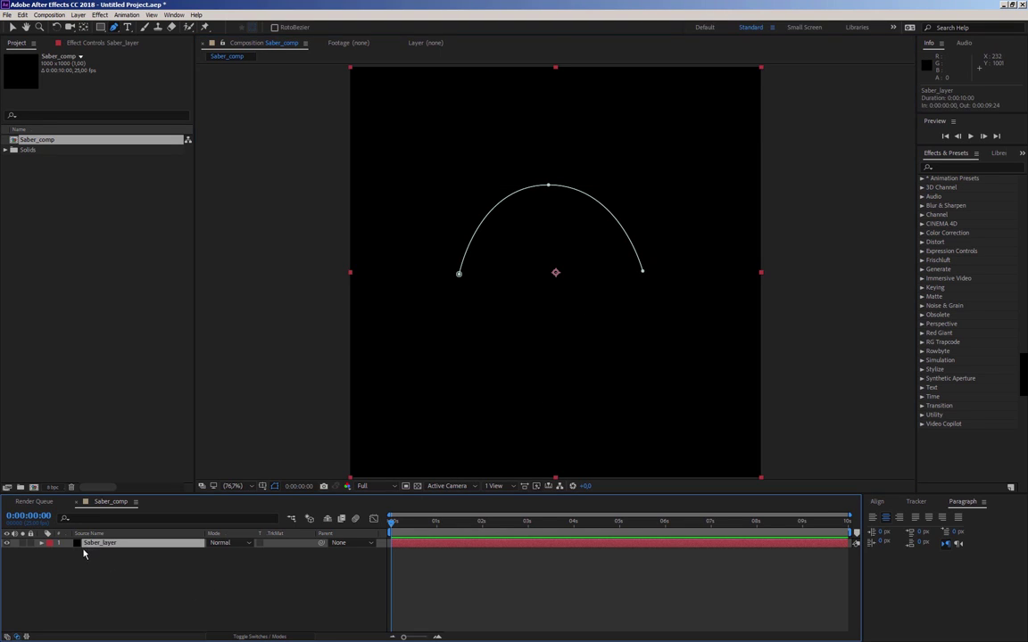
key("m")
Step: Apply the Video Copilot Saber effect with Core Type set to Layer Masks
left_click(89, 45)
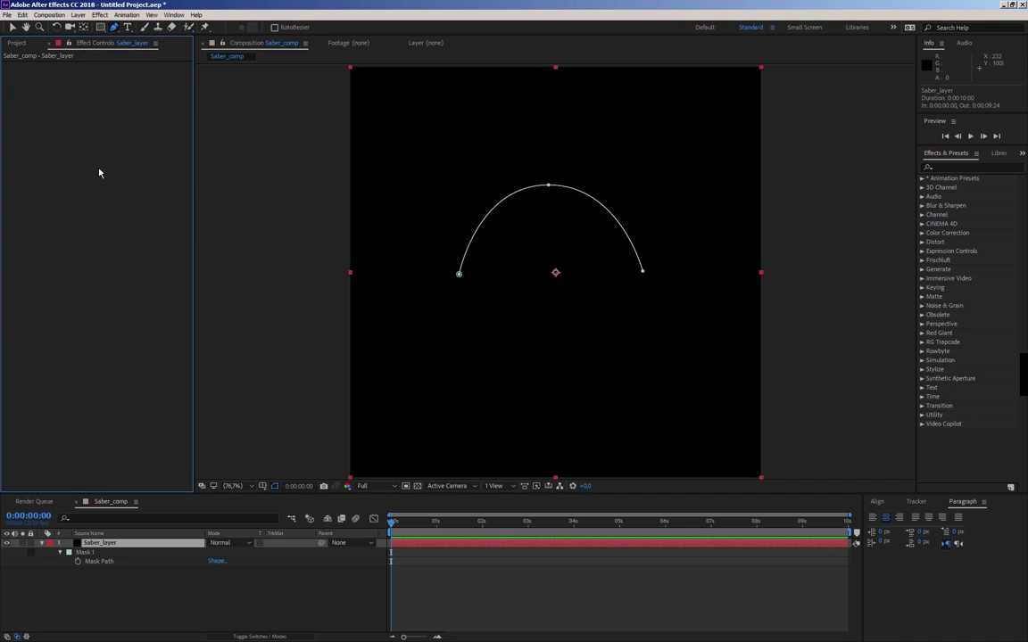
right_click(99, 173)
mouse_move(119, 443)
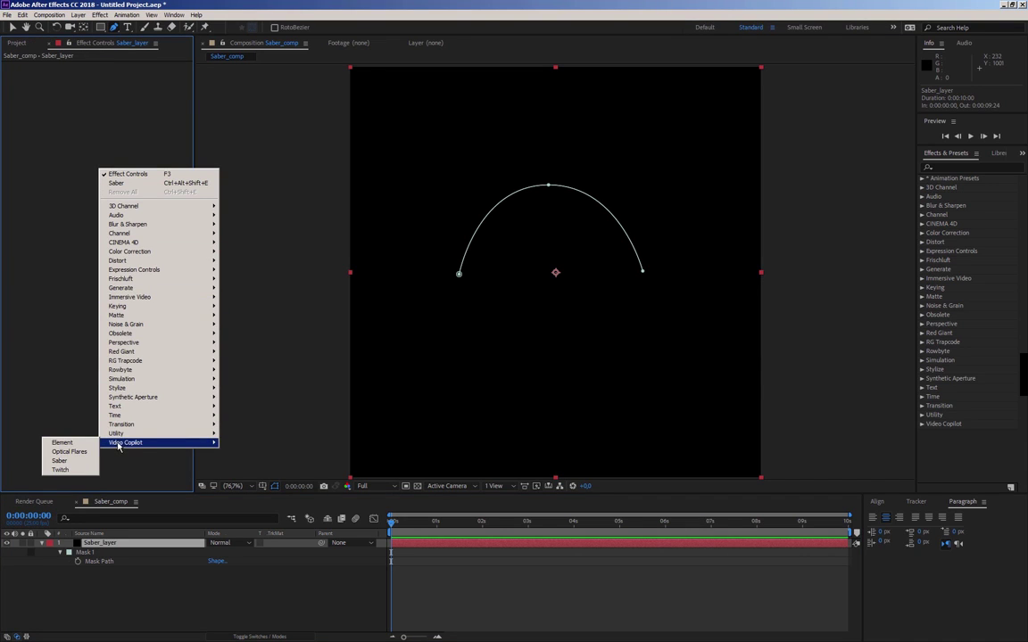
left_click(59, 461)
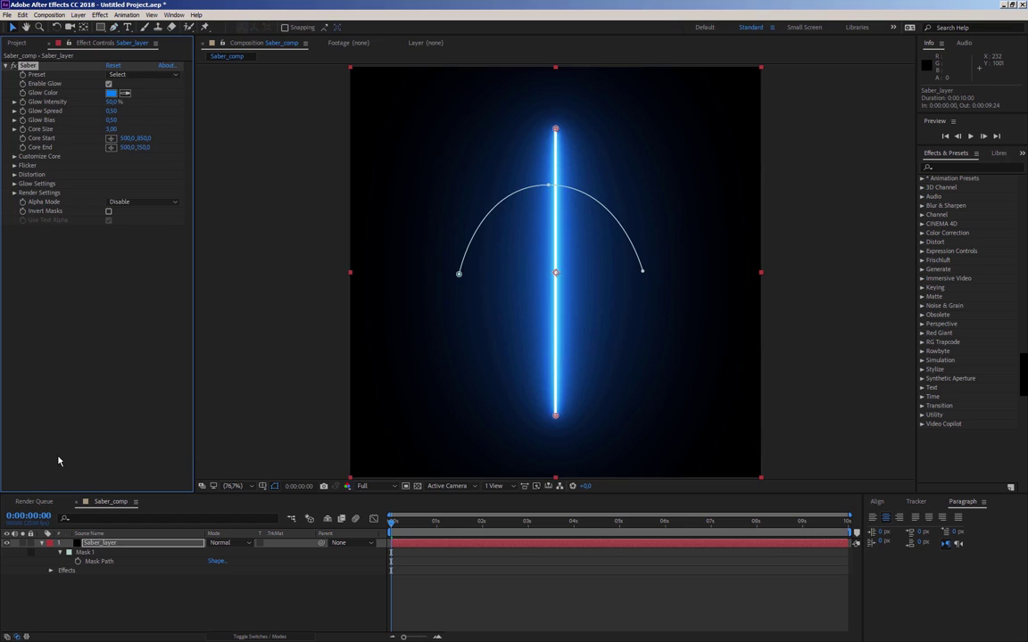
left_click(13, 157)
left_click(116, 166)
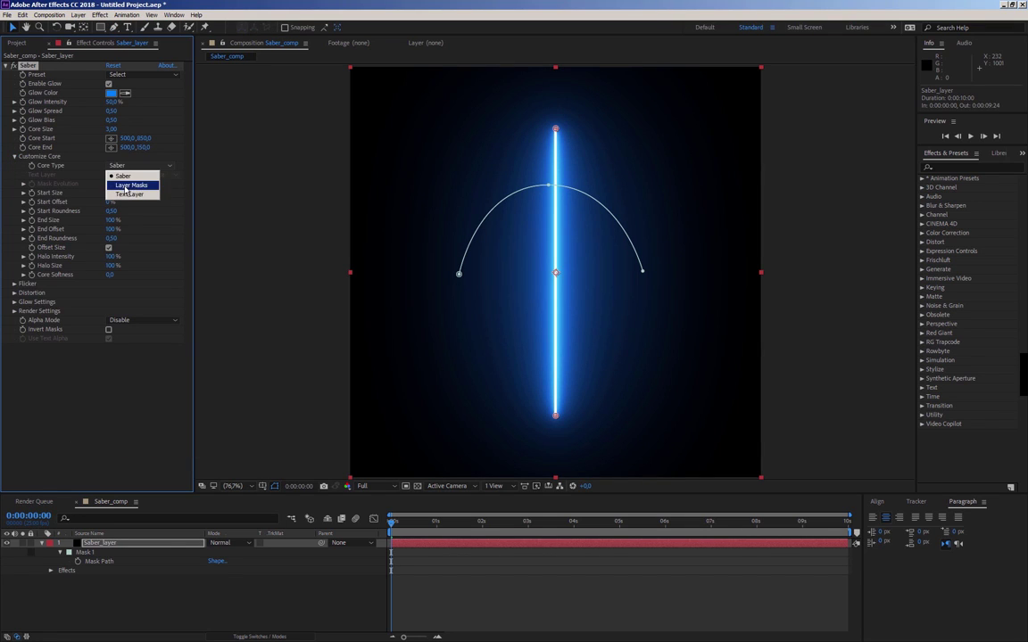
left_click(129, 185)
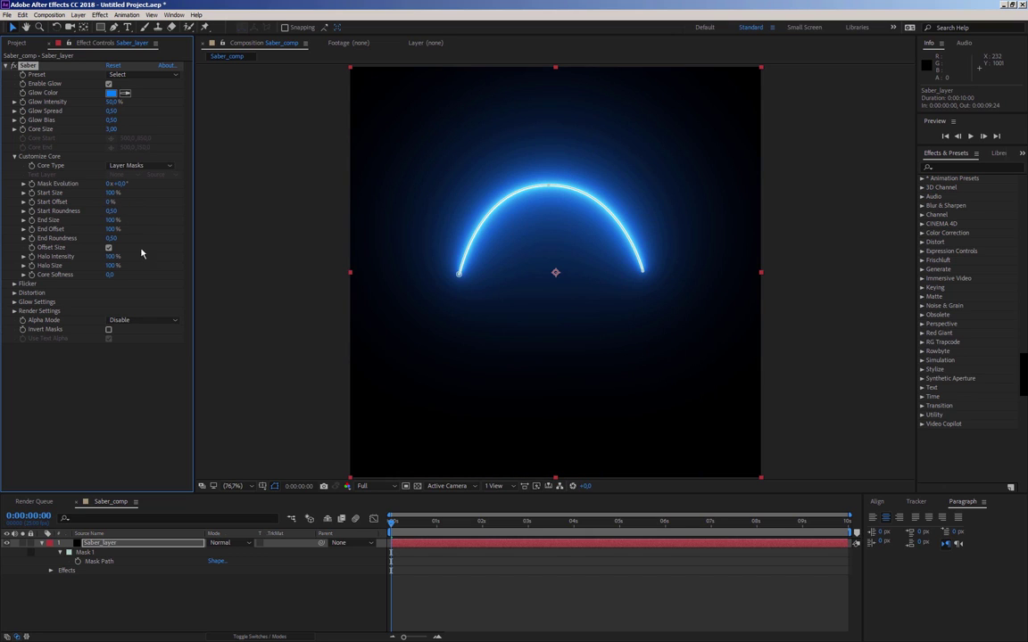
Step: Hide the mask outline and zoom the timeline to the first 5 seconds
left_click(262, 487)
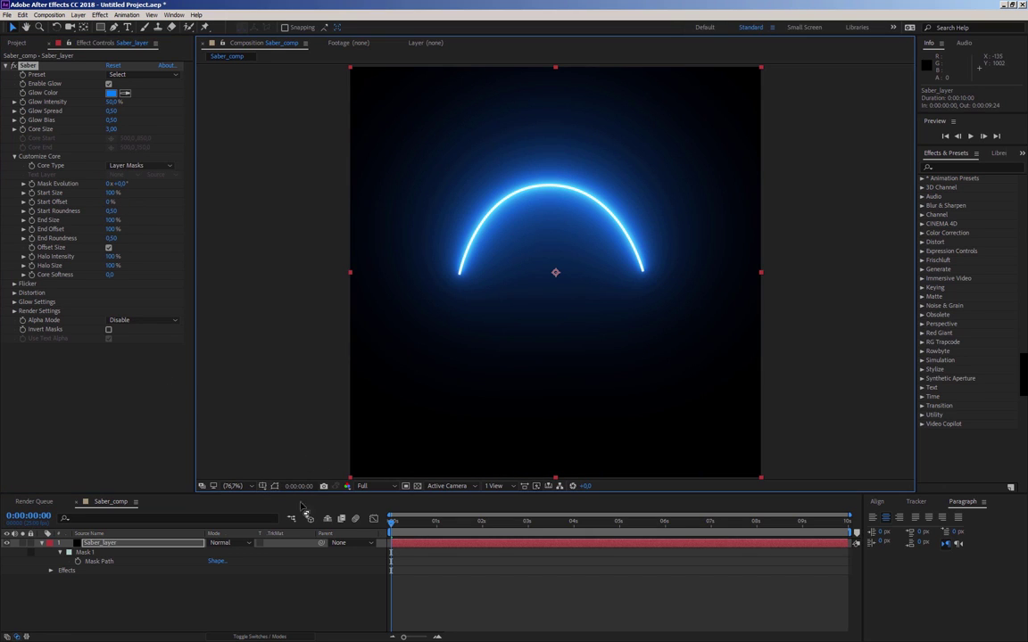
left_click(390, 527)
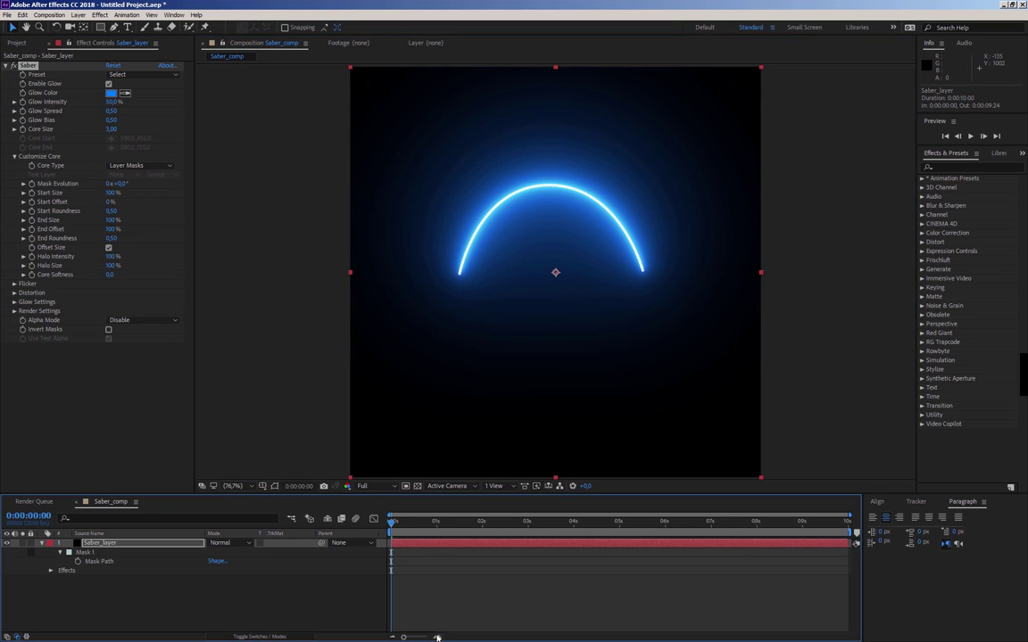
left_click(438, 637)
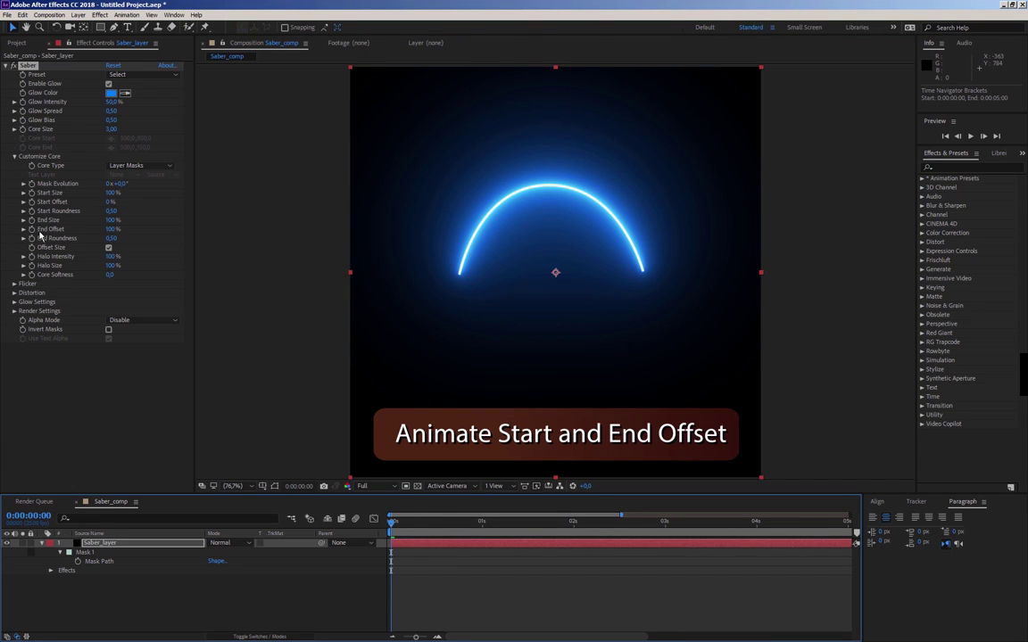
Step: Keyframe Saber End Offset at 0% at 0 s and 100% at 1 s
left_click(109, 229)
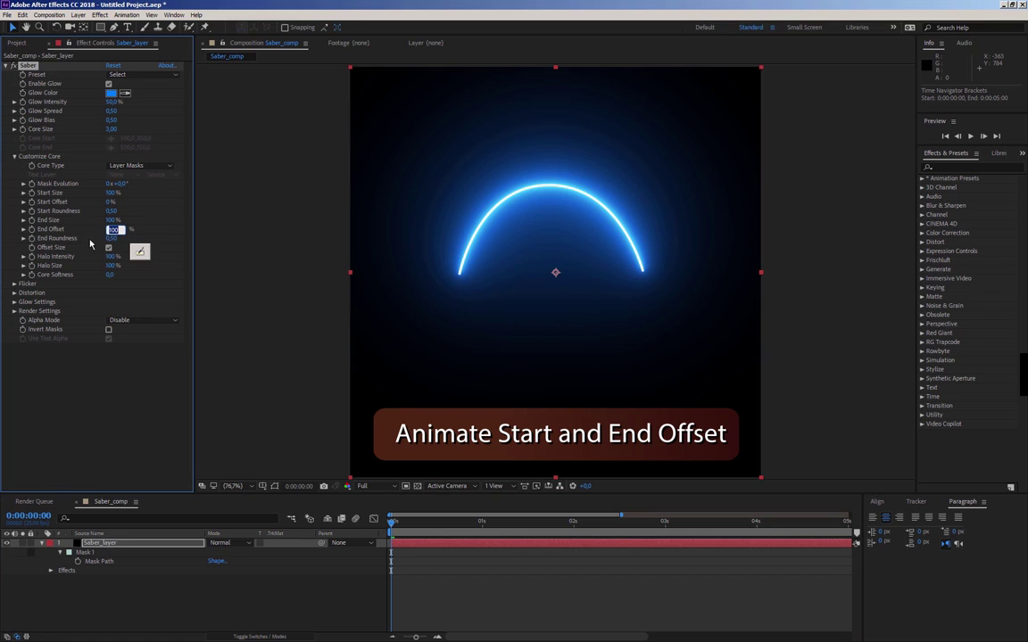
type("0")
key("Return")
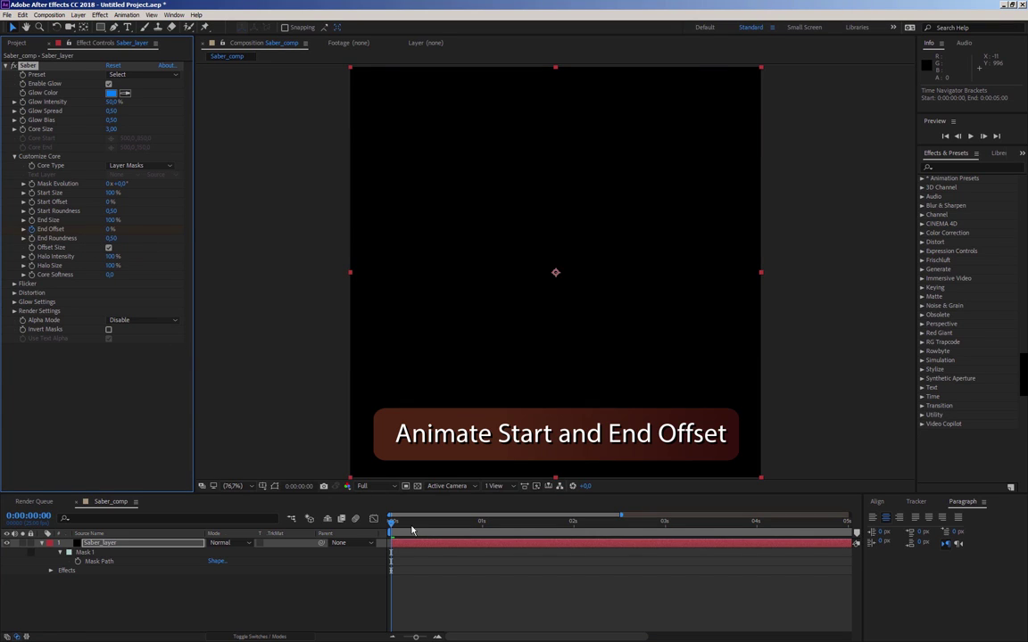
left_click_drag(395, 528, 482, 532)
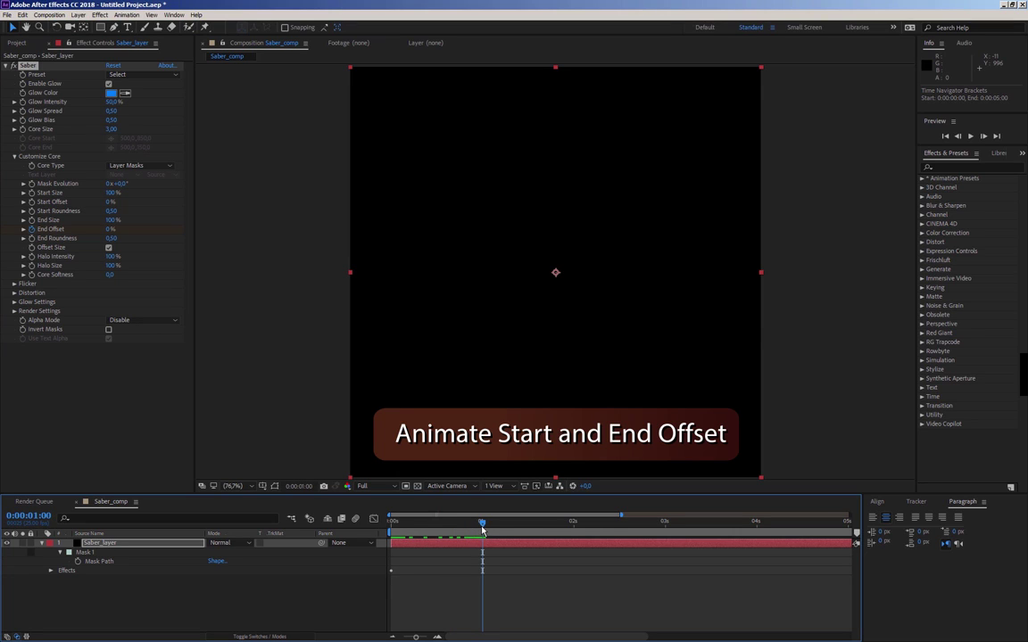
left_click(108, 230)
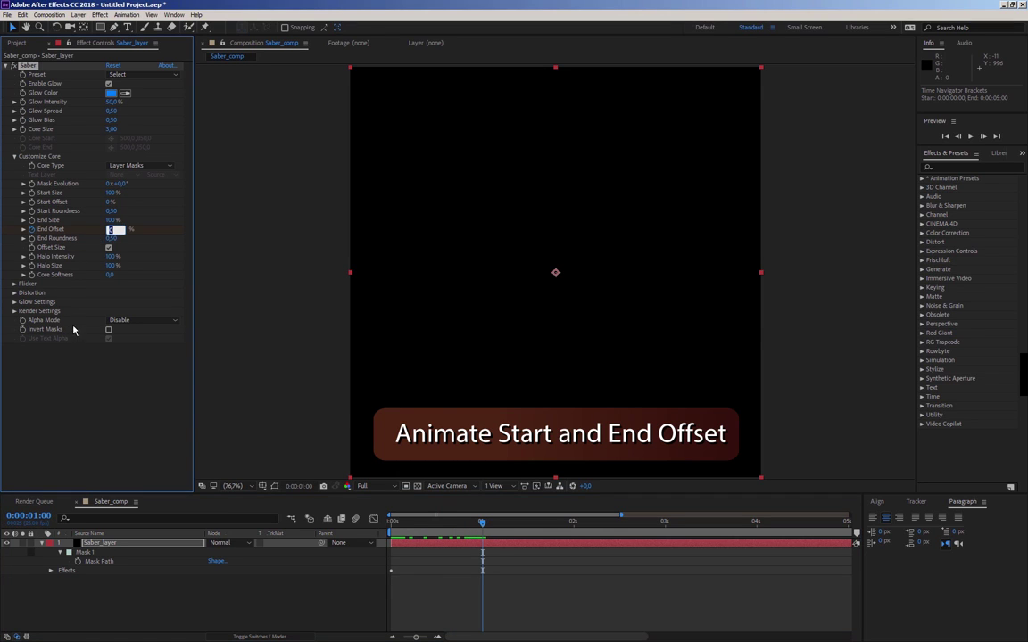
type("100")
key("Return")
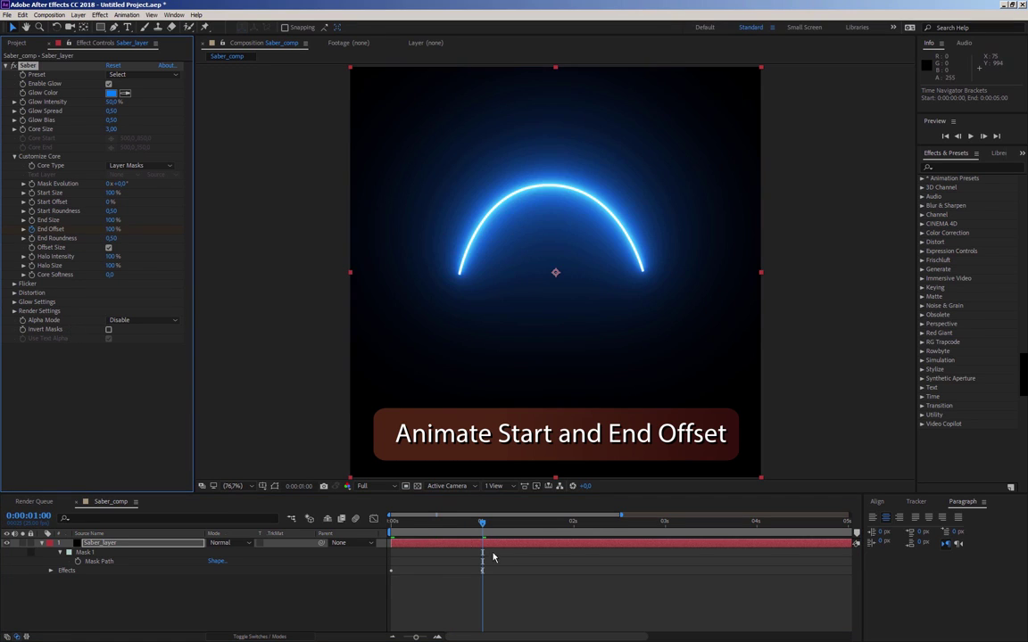
mouse_move(479, 530)
left_mouse_down()
mouse_move(364, 539)
mouse_move(573, 523)
left_mouse_up()
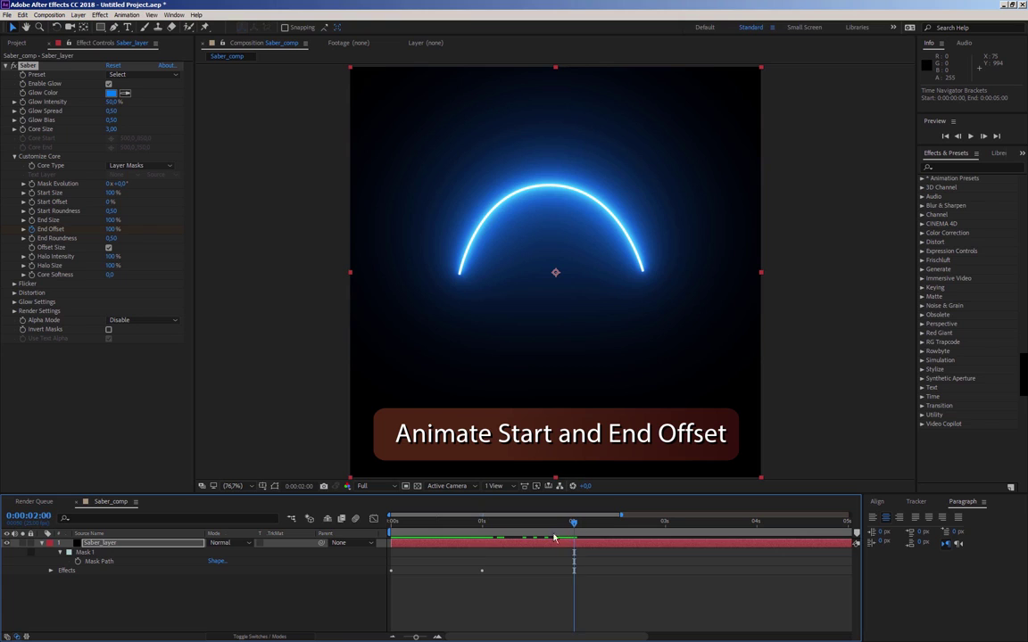
Step: Keyframe Start Offset at 0% at 2 s and 100% at 3 s, then preview
left_click(32, 203)
left_click_drag(579, 525, 665, 527)
left_click(108, 202)
type("100")
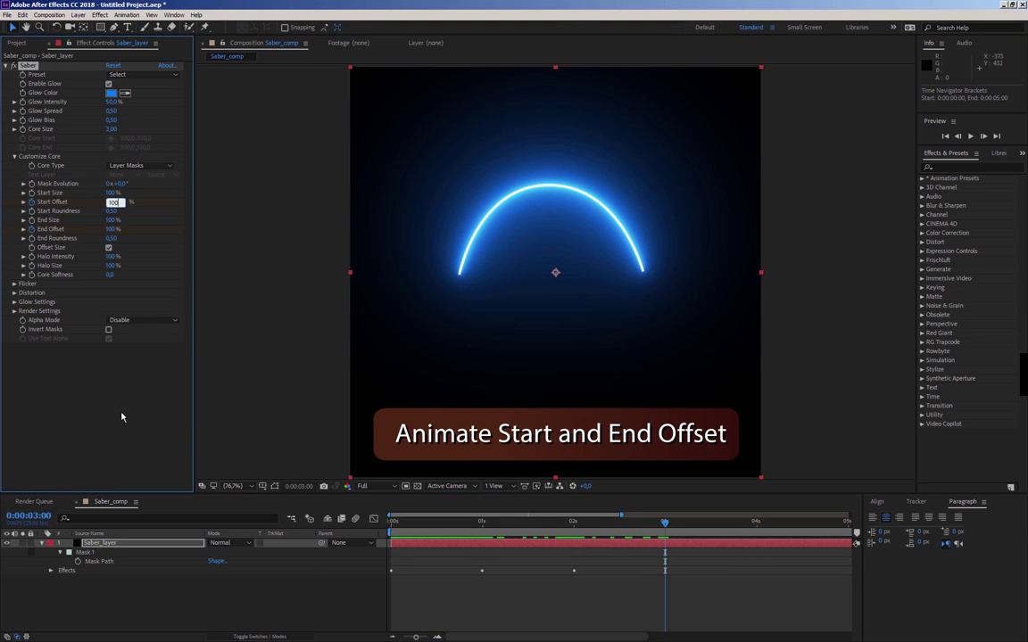
key("Return")
mouse_move(391, 525)
left_mouse_down()
mouse_move(619, 539)
mouse_move(635, 552)
mouse_move(483, 548)
left_mouse_up()
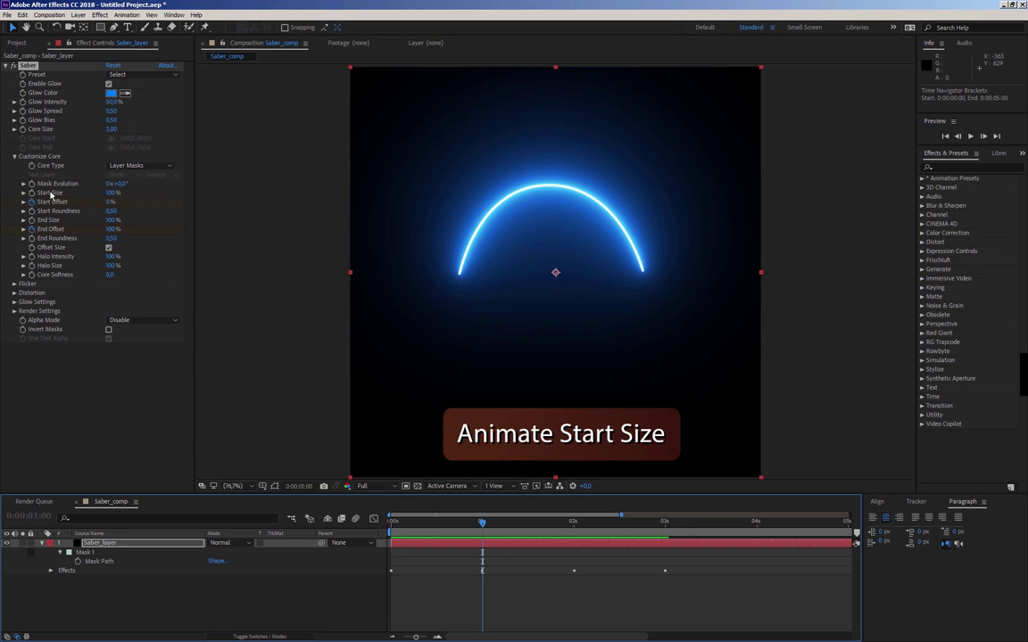
Step: Keyframe Saber Start Size at 0% at the start so the arc grows in
left_click(32, 193)
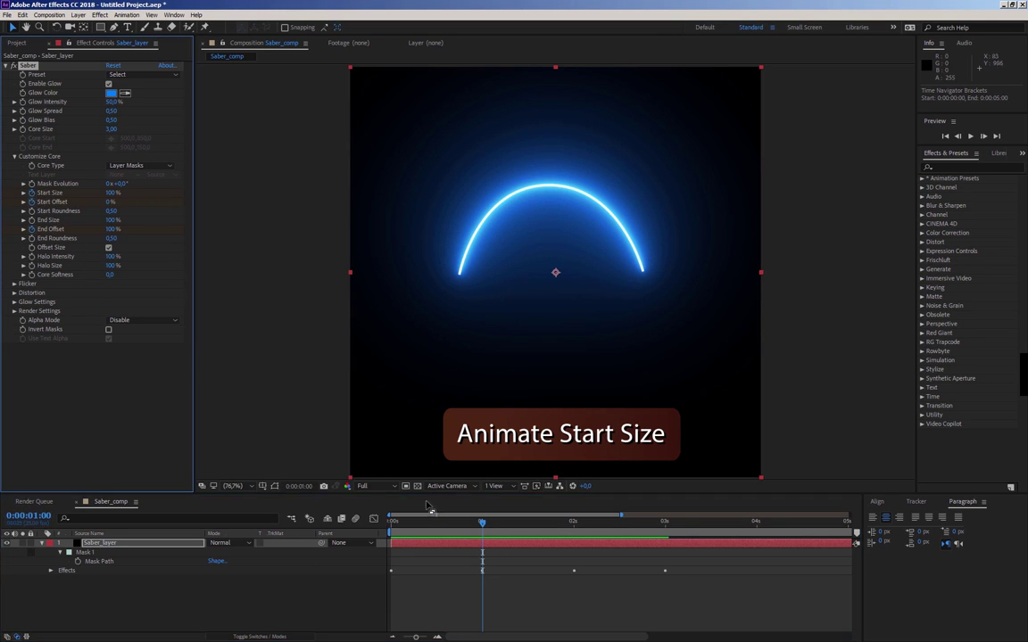
left_click_drag(446, 528, 381, 528)
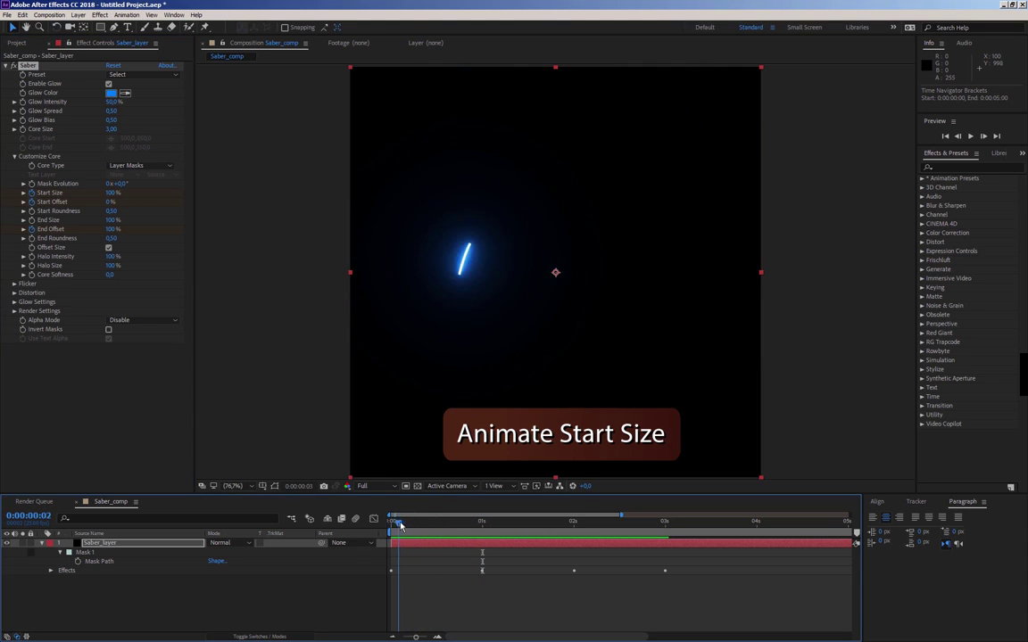
left_click(111, 192)
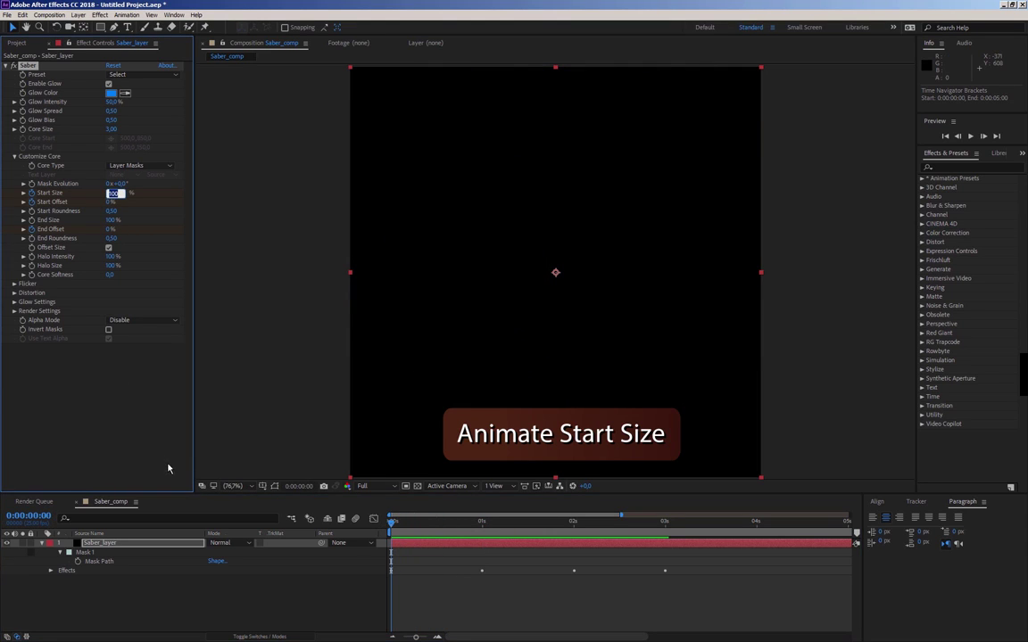
type("0")
key("Return")
mouse_move(390, 525)
left_mouse_down()
mouse_move(462, 515)
mouse_move(448, 518)
left_mouse_up()
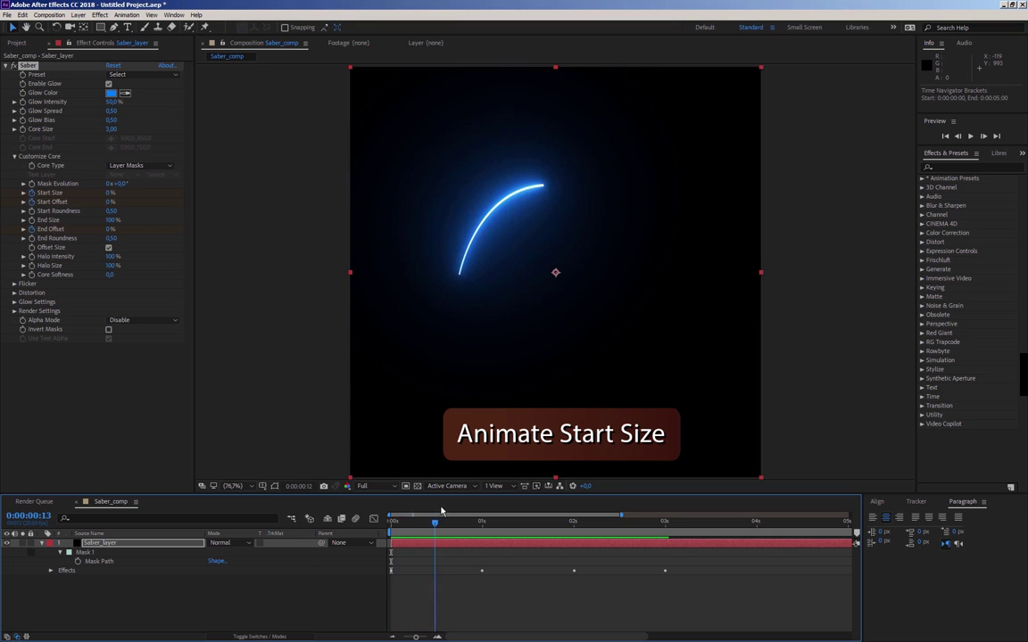
left_click_drag(109, 195, 110, 198)
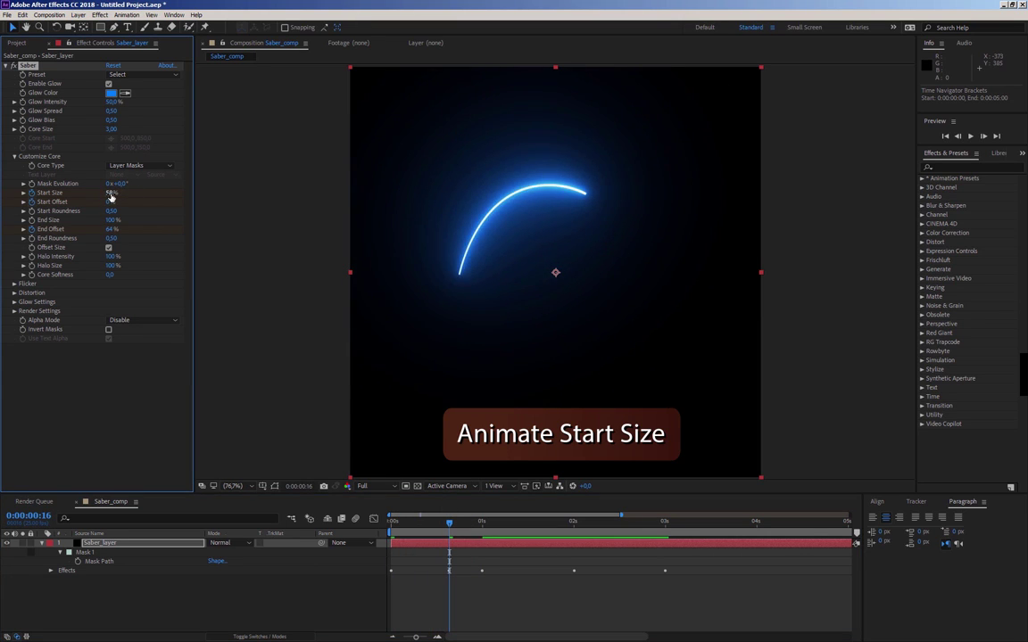
left_click_drag(448, 526, 575, 523)
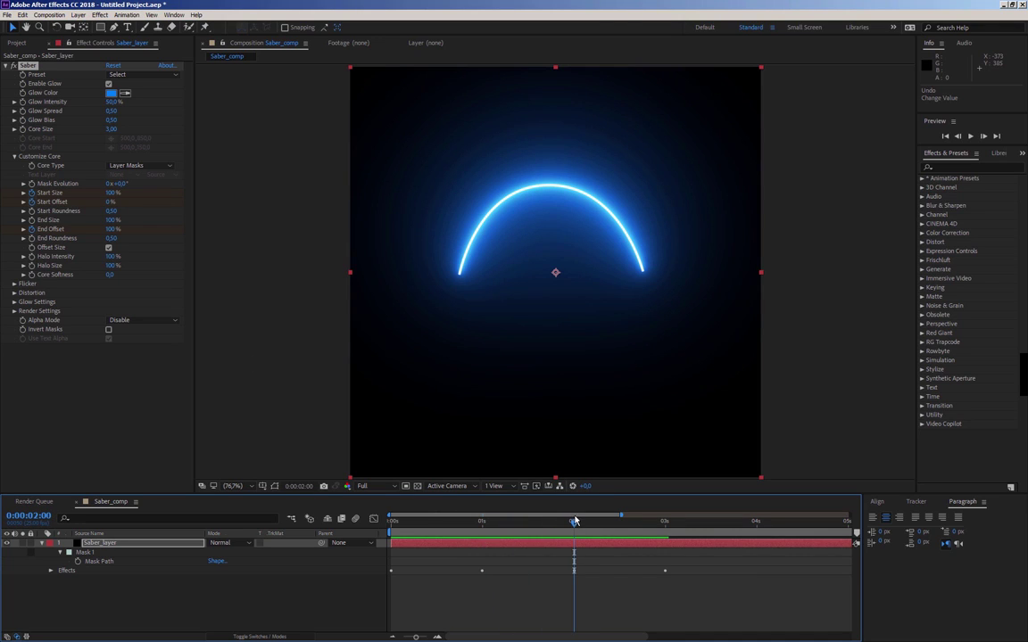
Step: Add a Start Size keyframe at 2 s and set Start Size to 0% at 3 s
left_click(92, 544)
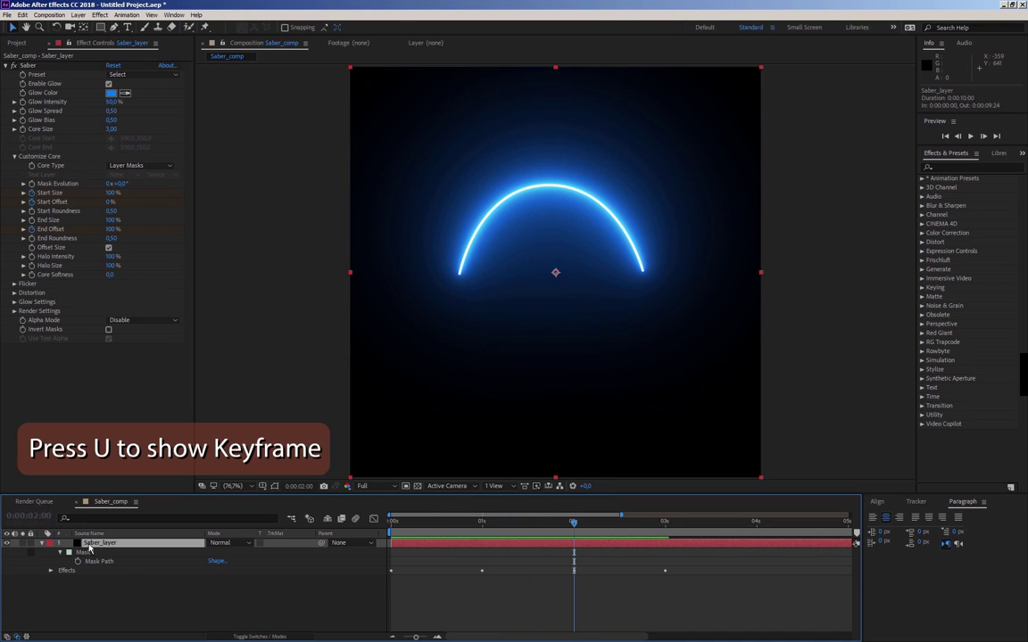
key("u")
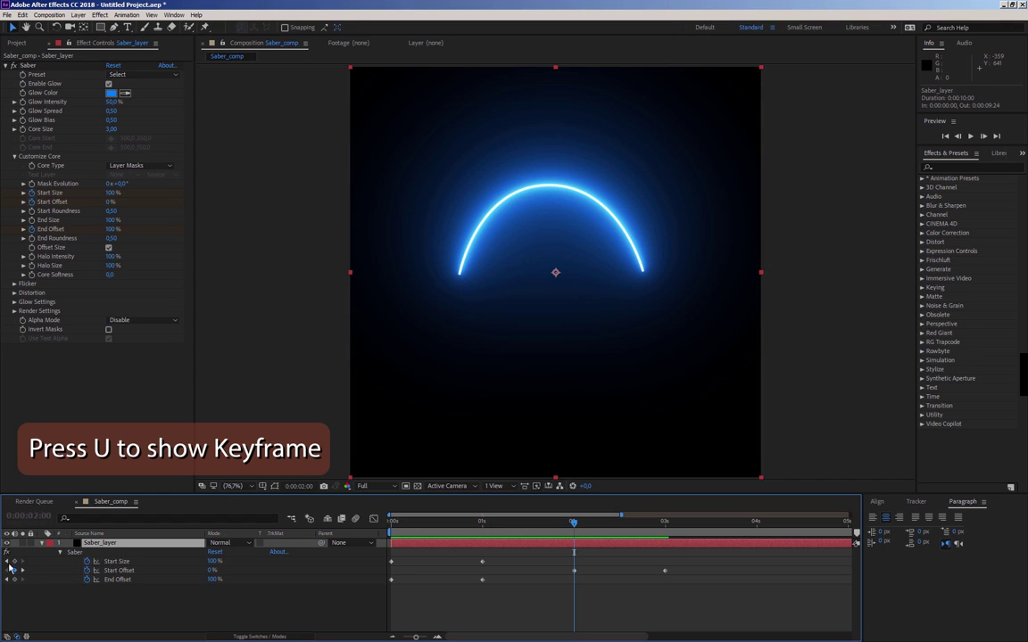
left_click(14, 561)
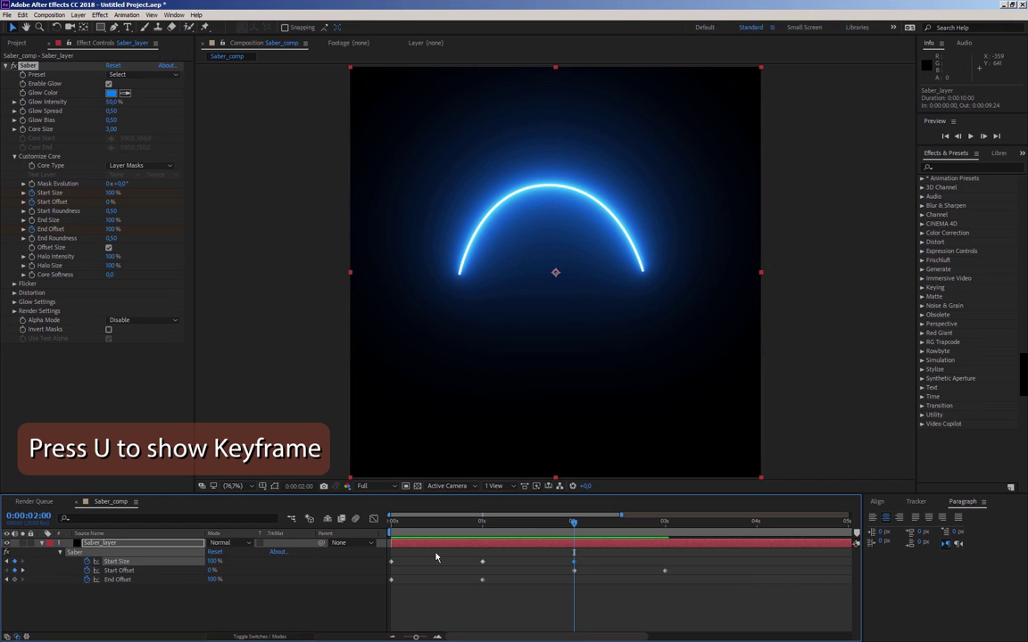
left_click_drag(573, 525, 663, 527)
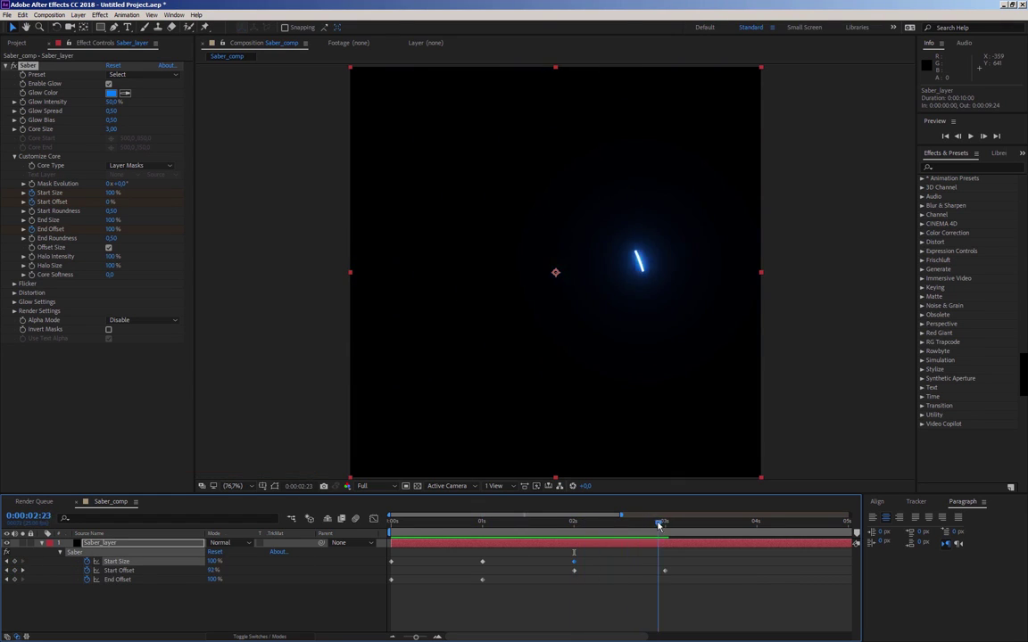
left_click(213, 562)
type("0")
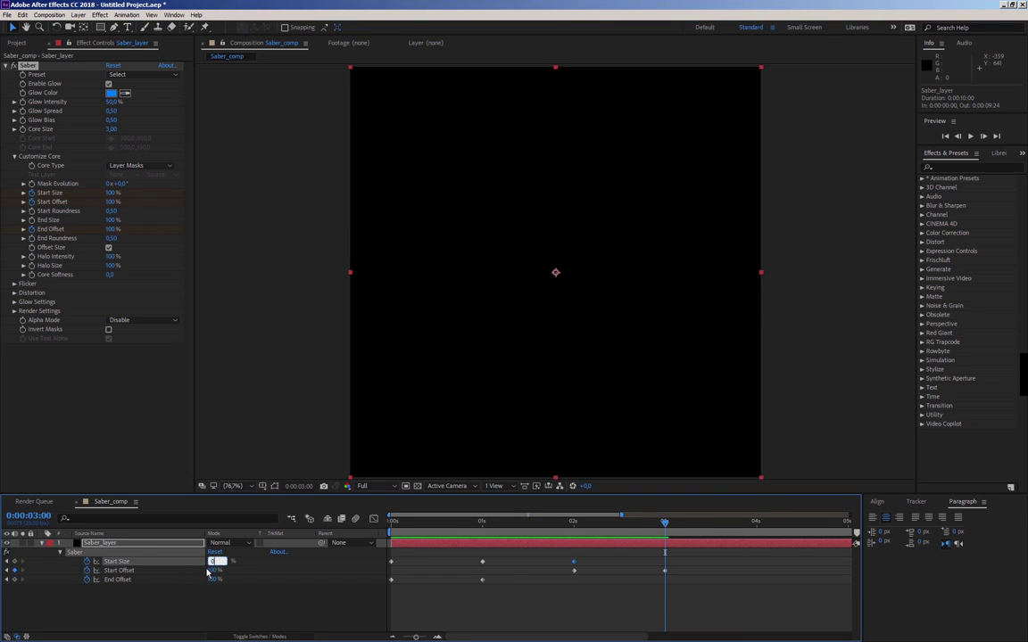
key("Return")
mouse_move(664, 525)
left_mouse_down()
mouse_move(371, 528)
mouse_move(537, 522)
left_mouse_up()
mouse_move(577, 520)
left_mouse_down()
mouse_move(604, 522)
mouse_move(565, 528)
left_mouse_up()
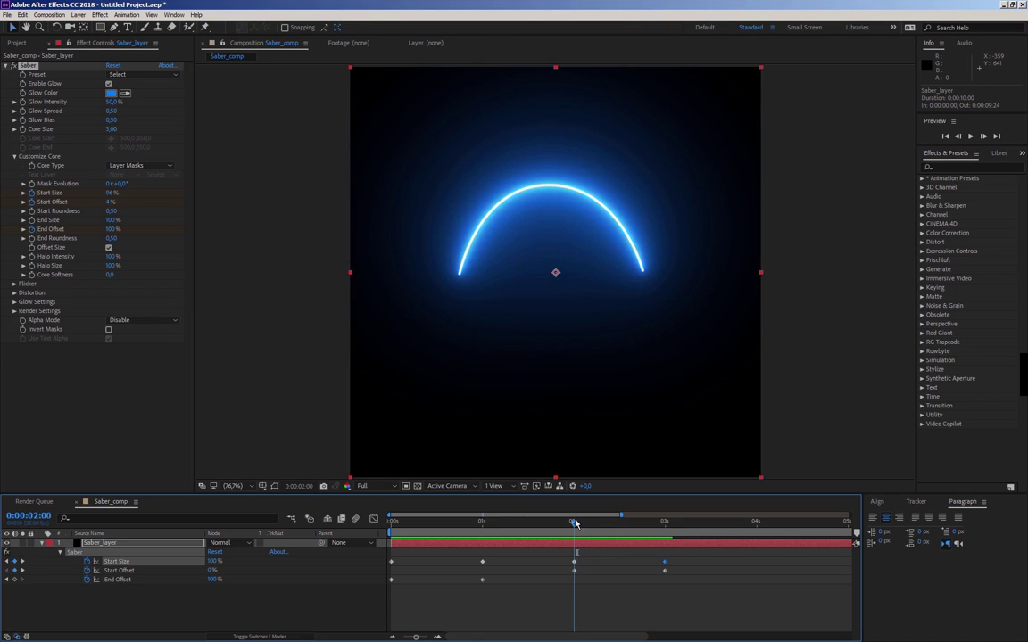
Step: Search effects for 'turbu' and apply Turbulent Displace to Saber_layer
left_click(946, 166)
type("turbu")
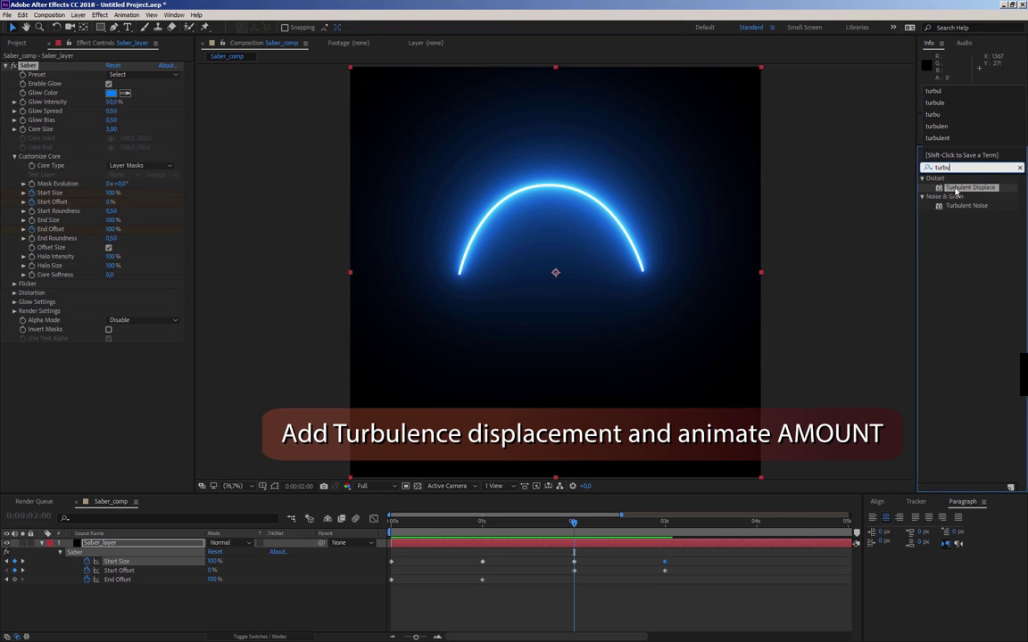
left_click_drag(937, 189, 120, 546)
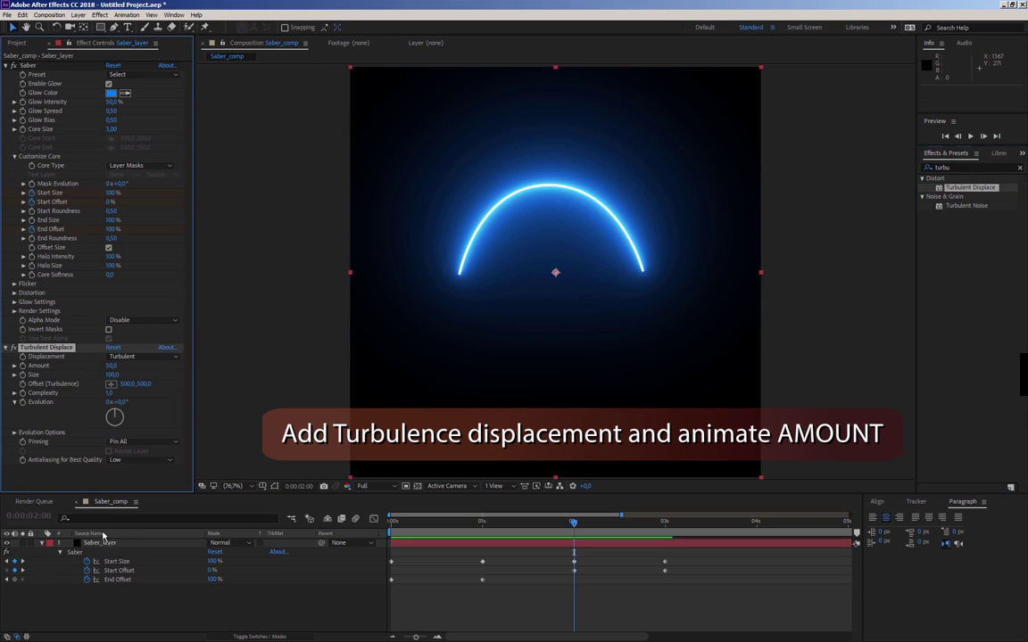
left_click(8, 66)
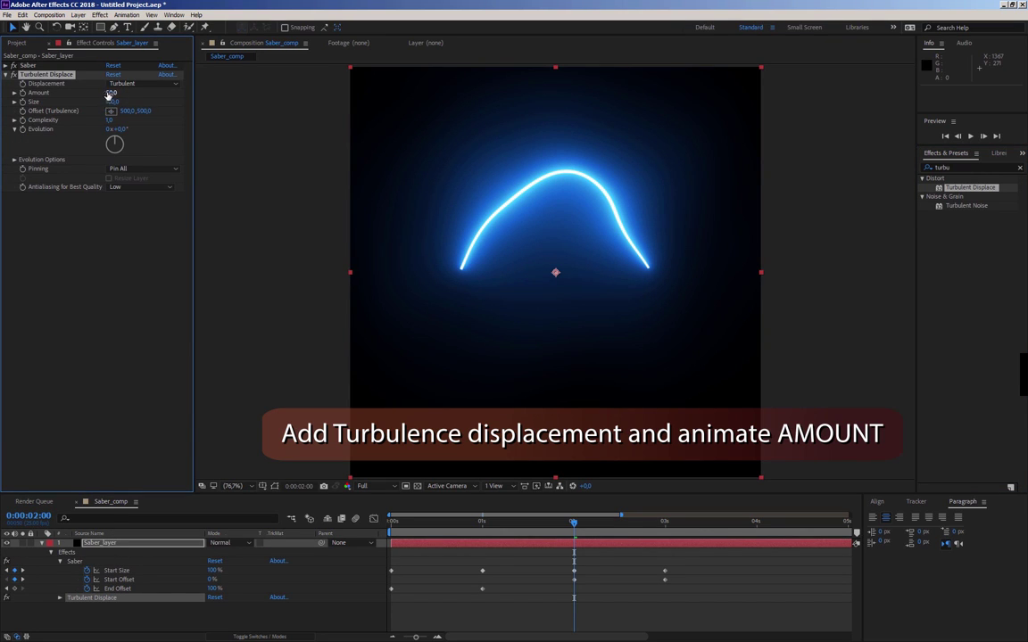
Step: Keyframe the Turbulent Displace Amount at 0 at 2 s and 300 at 3 s
mouse_move(110, 92)
left_mouse_down()
mouse_move(111, 101)
mouse_move(76, 112)
left_mouse_up()
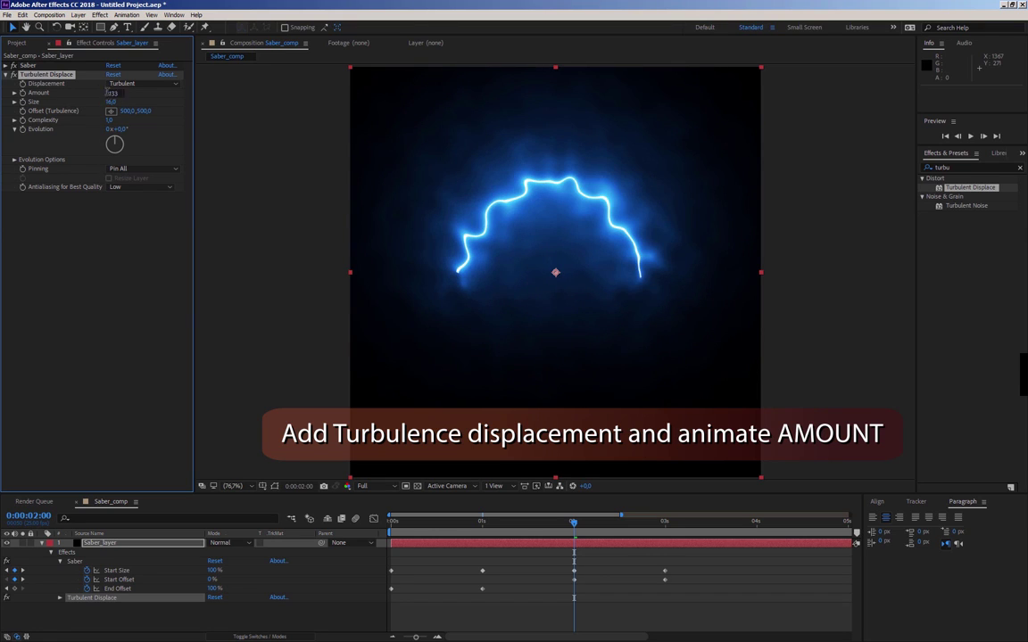
left_click(111, 93)
type("0")
key("Return")
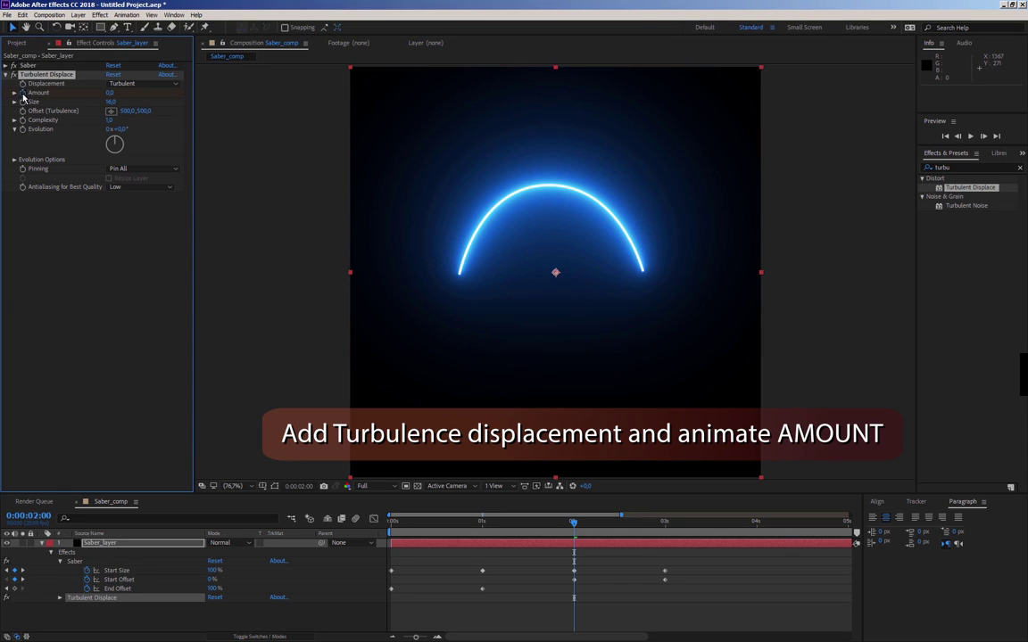
left_click_drag(575, 527, 666, 529)
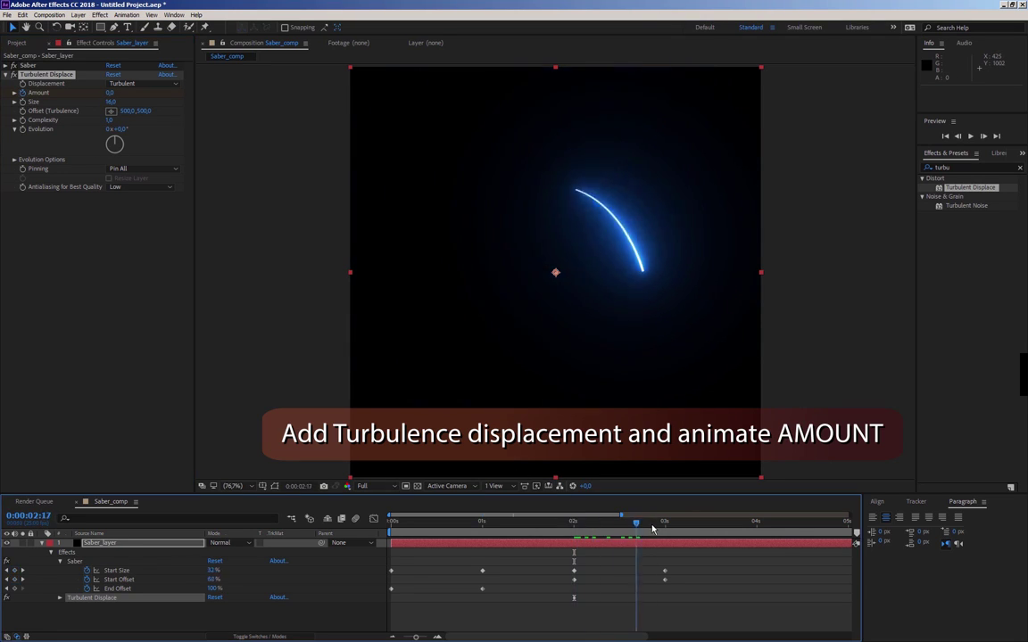
left_click(111, 93)
type("30")
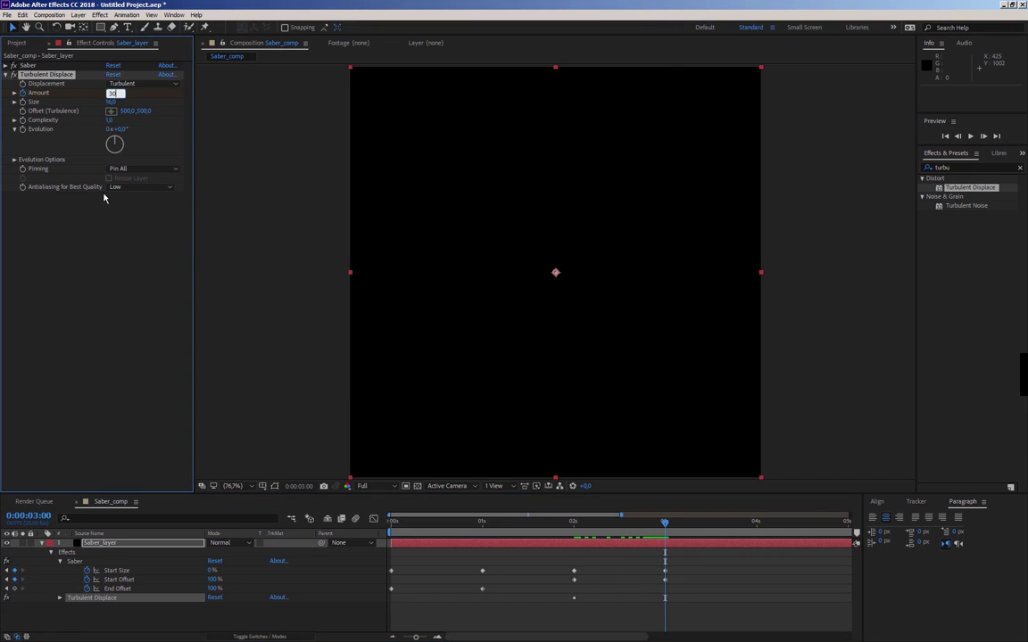
key("Return")
Step: Lower the 3-second Amount keyframe to 250 and preview the distortion
left_click_drag(554, 523, 665, 535)
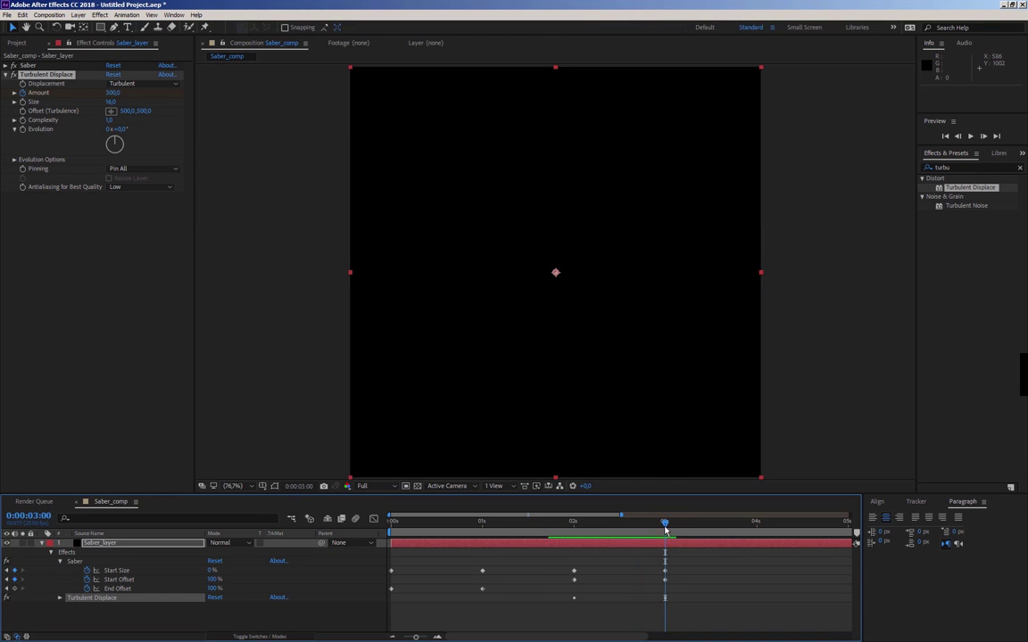
left_click(113, 93)
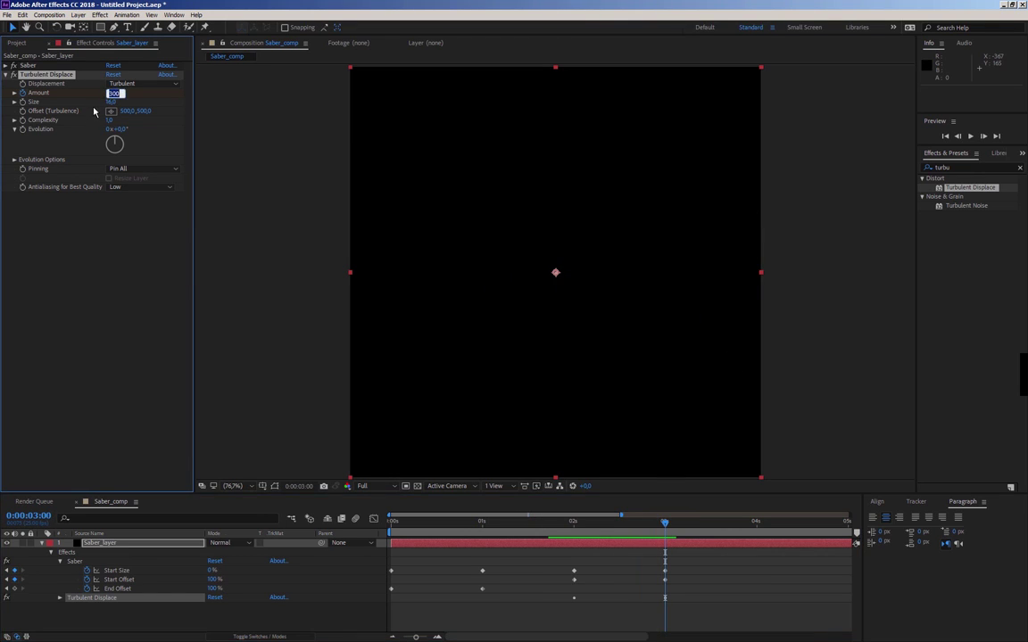
type("250")
key("Return")
left_click(660, 525)
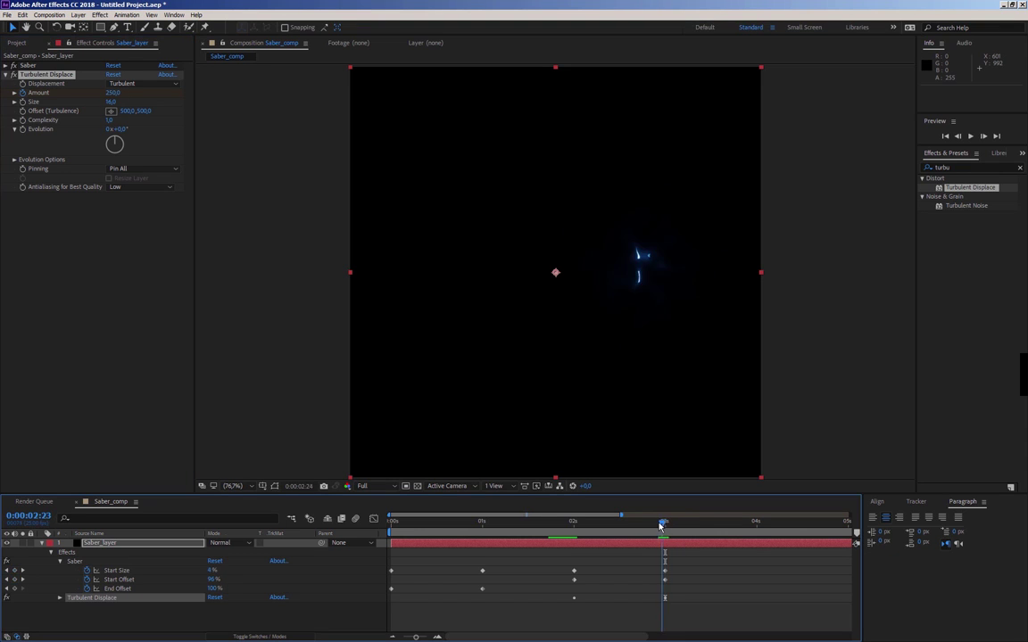
mouse_move(660, 527)
left_mouse_down()
mouse_move(584, 557)
mouse_move(663, 551)
mouse_move(592, 538)
left_mouse_up()
left_click(100, 544)
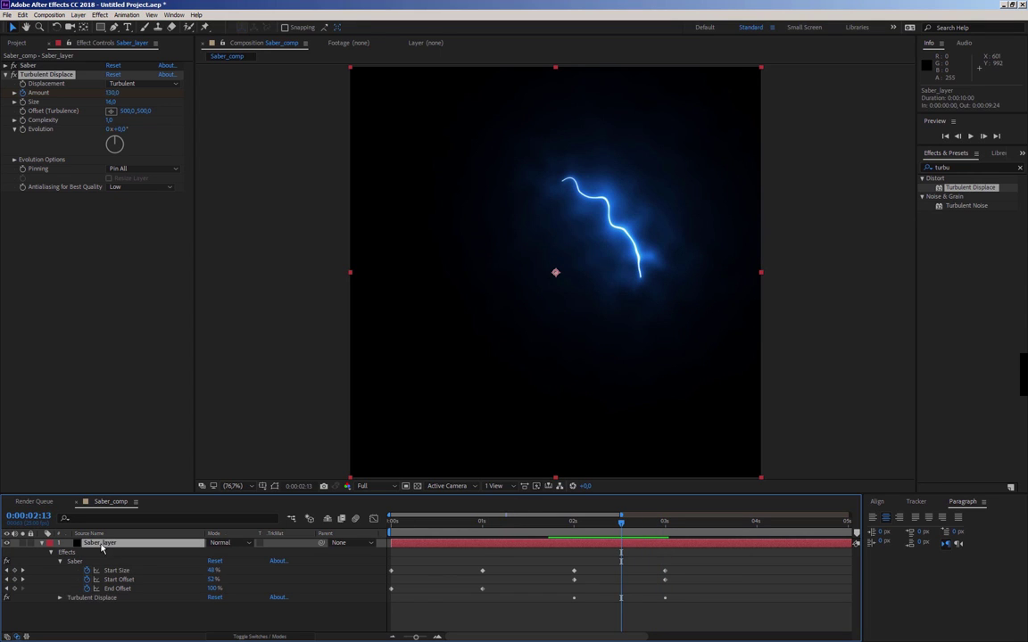
Step: Apply Easy Ease Out to the Turbulent Displace Amount keyframe at 2 seconds
key("u")
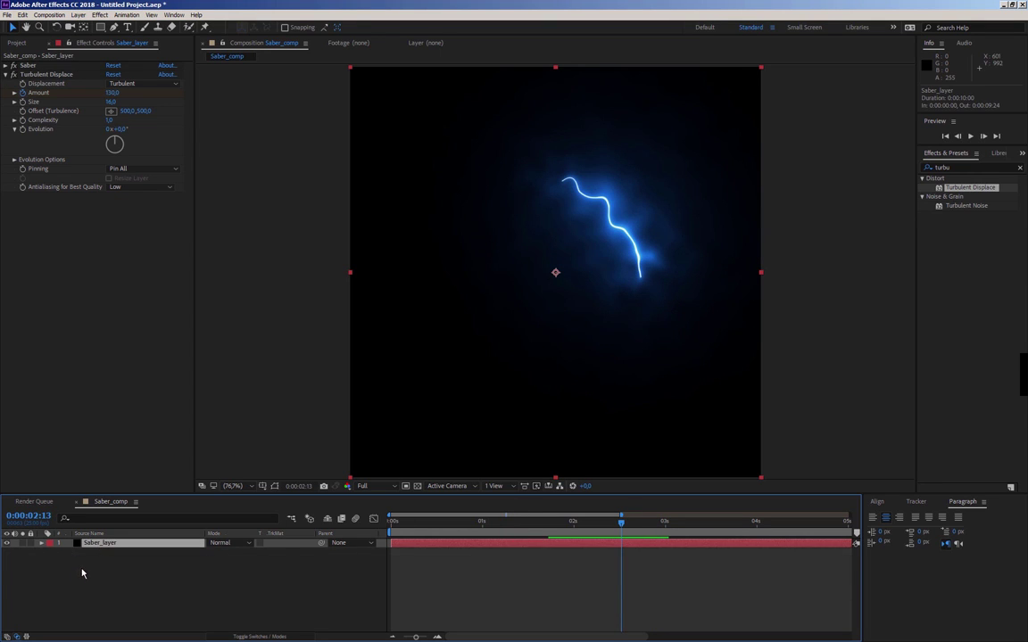
key("u")
left_click(574, 527)
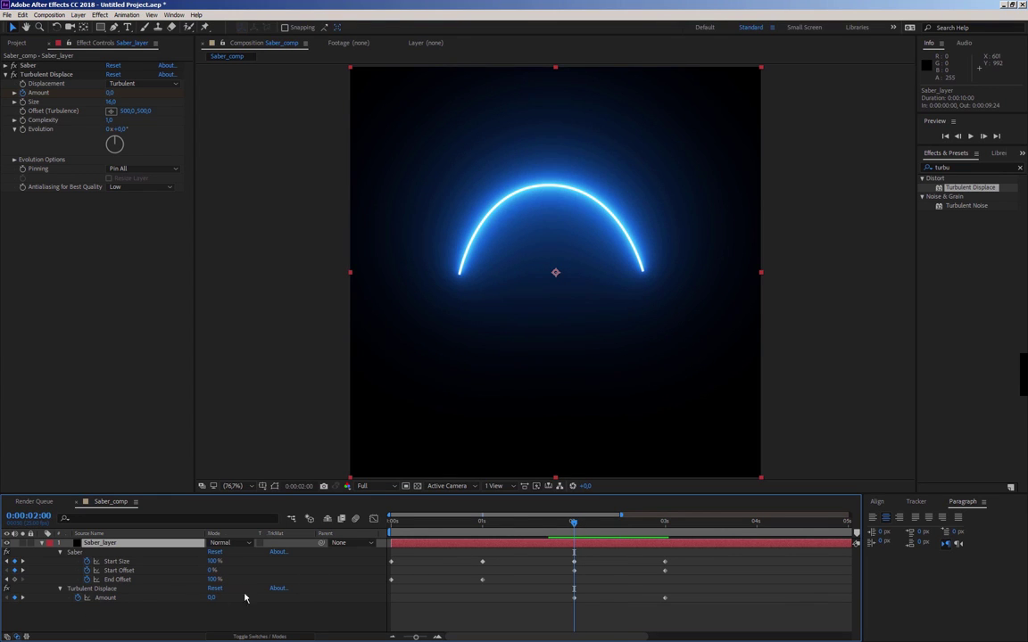
left_click(573, 598)
right_click(575, 598)
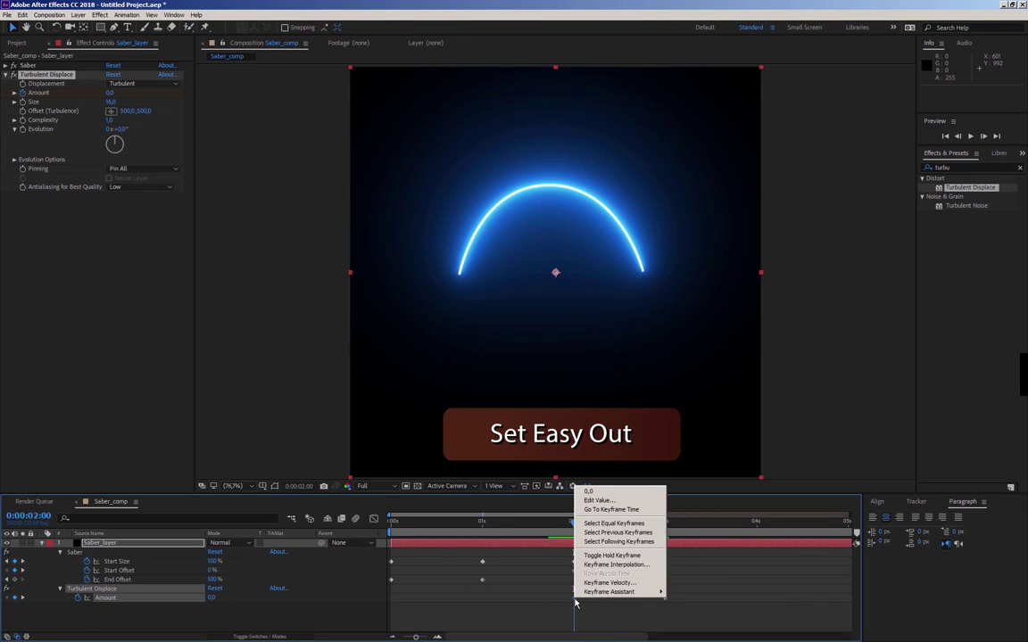
mouse_move(629, 595)
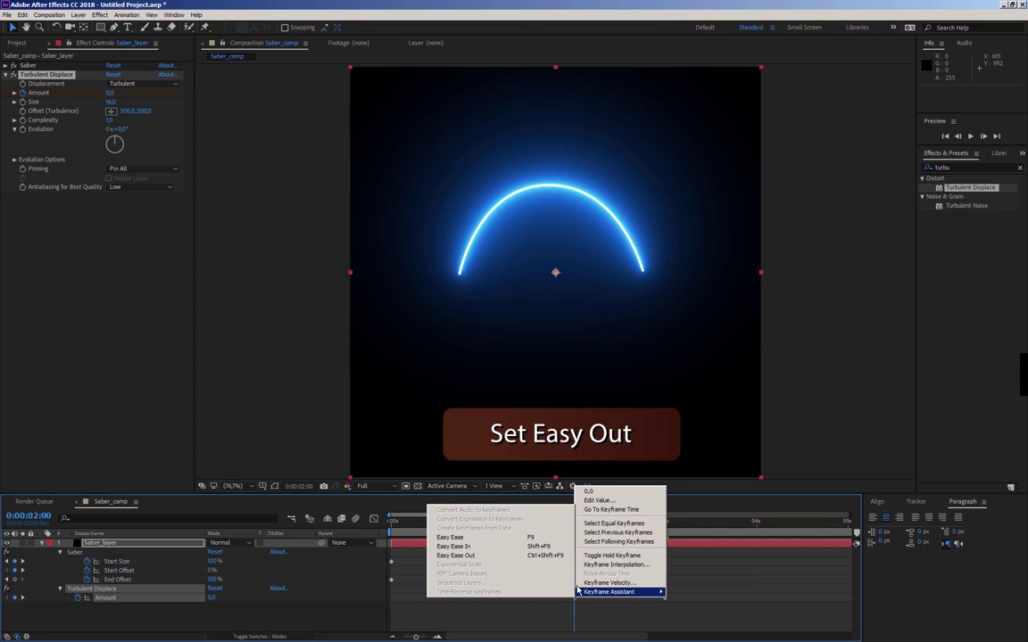
left_click(449, 556)
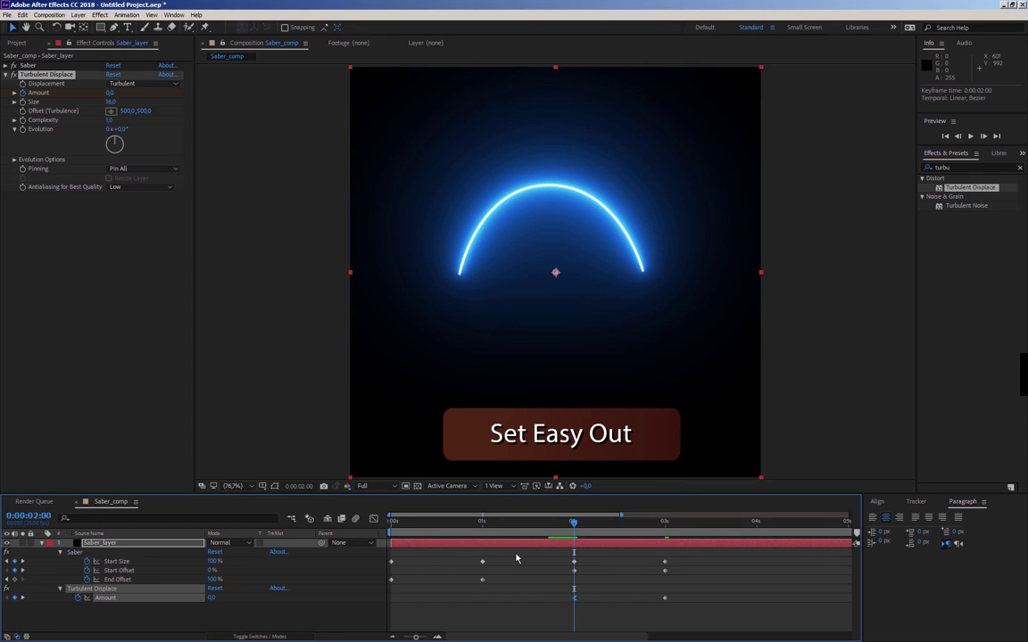
mouse_move(576, 527)
left_mouse_down()
mouse_move(646, 536)
mouse_move(466, 534)
mouse_move(574, 541)
left_mouse_up()
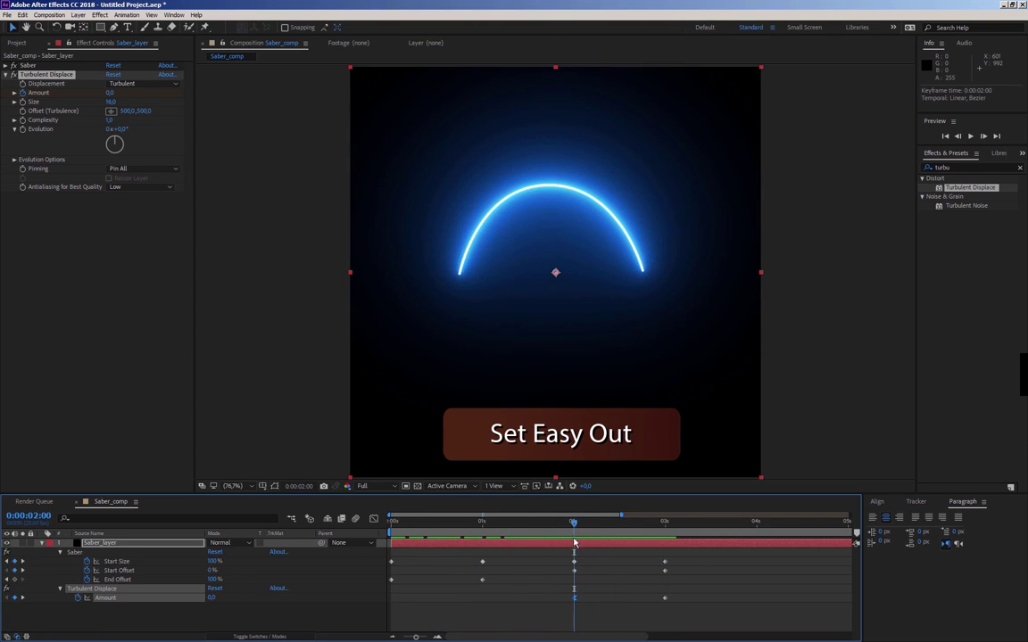
Step: Switch the Saber effect's Preset to Energy for an orange, fiery glow
left_click(40, 544)
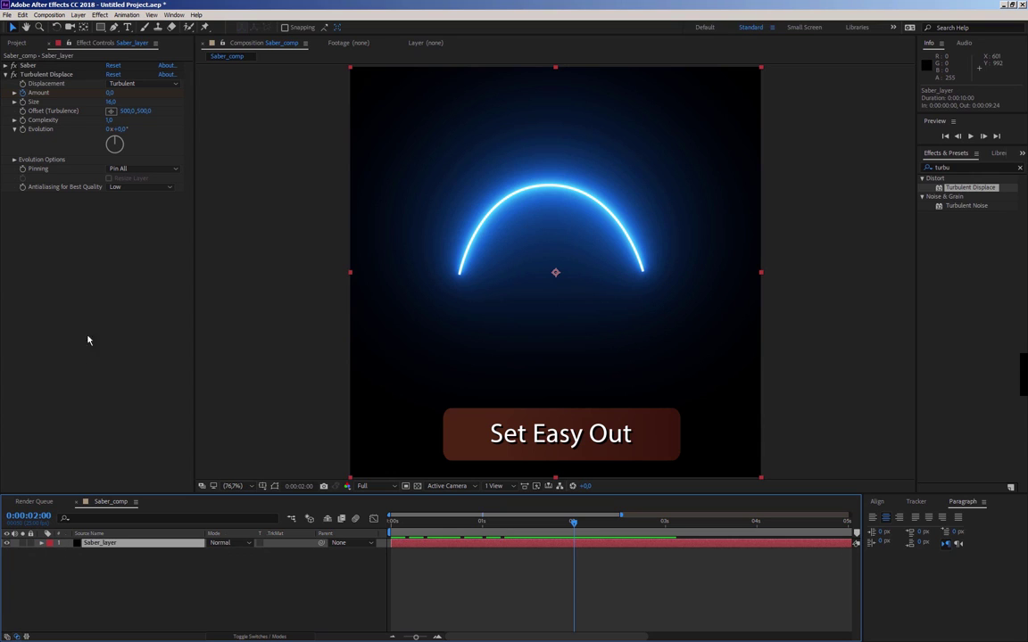
left_click(8, 75)
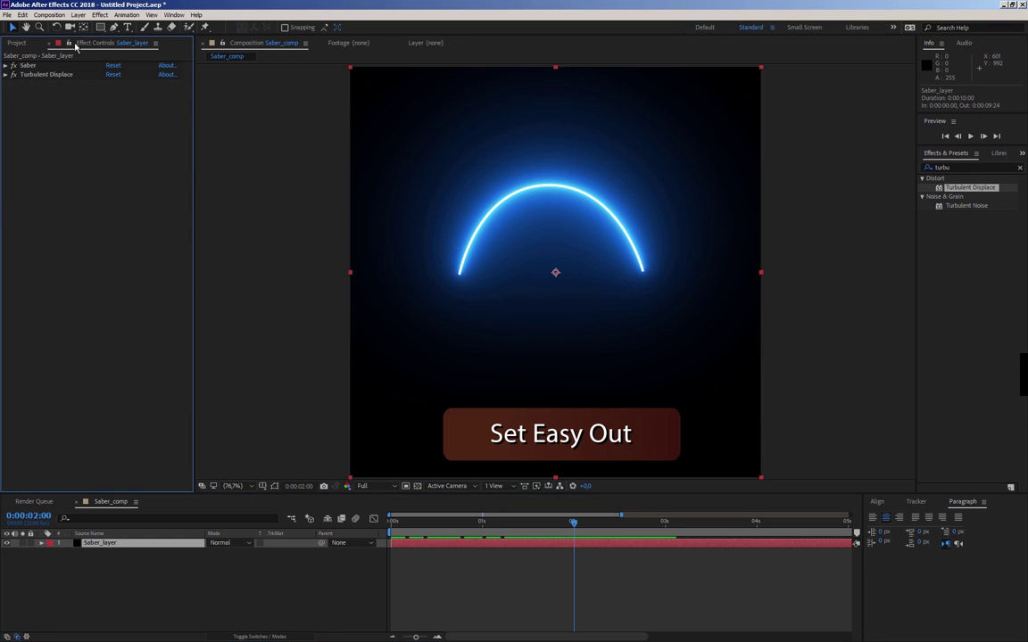
left_click(6, 66)
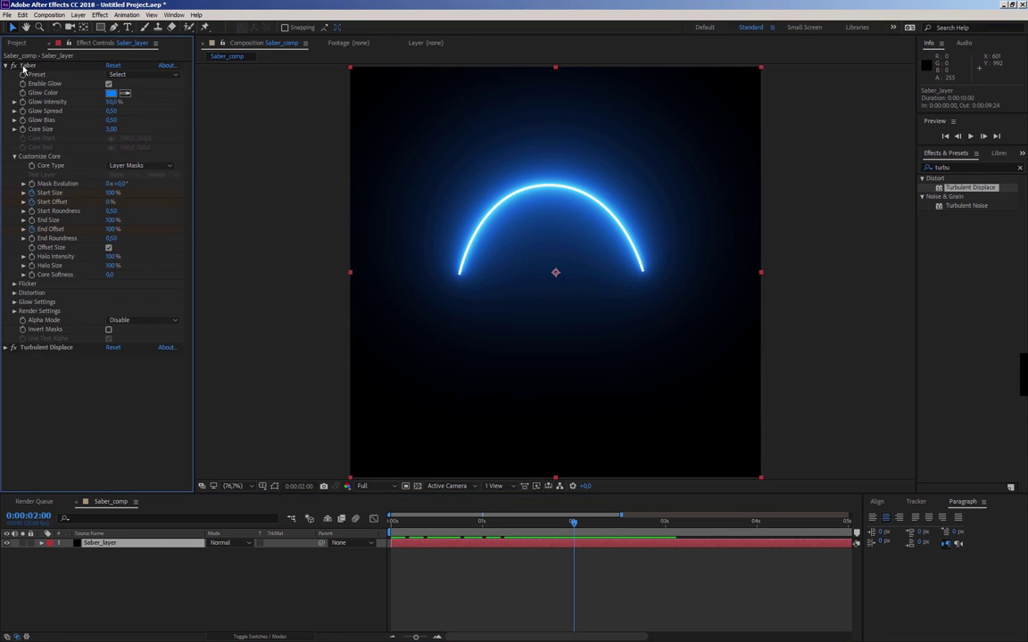
left_click(119, 76)
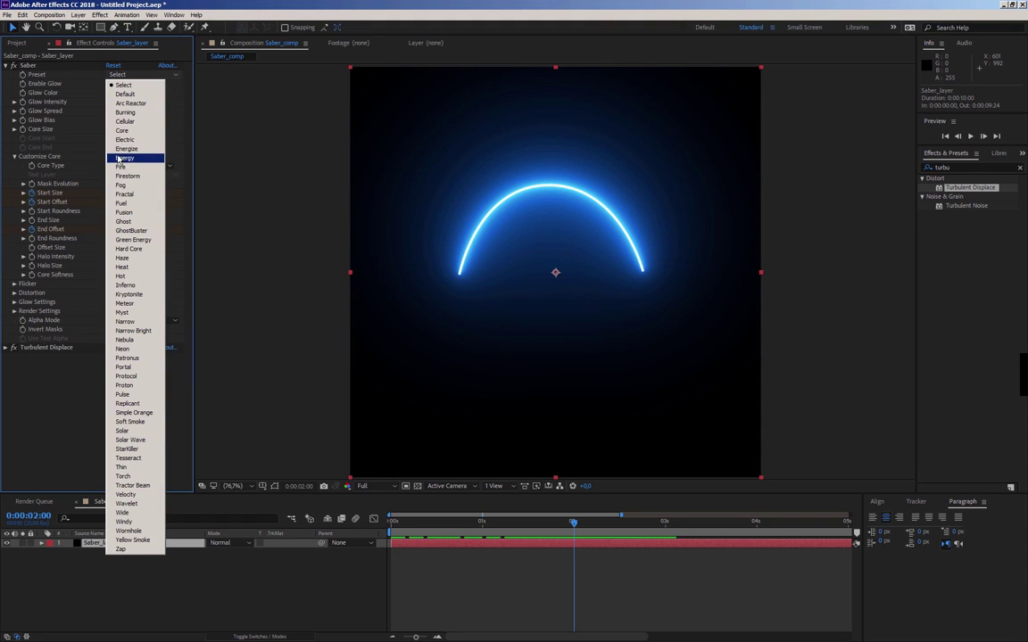
left_click(134, 159)
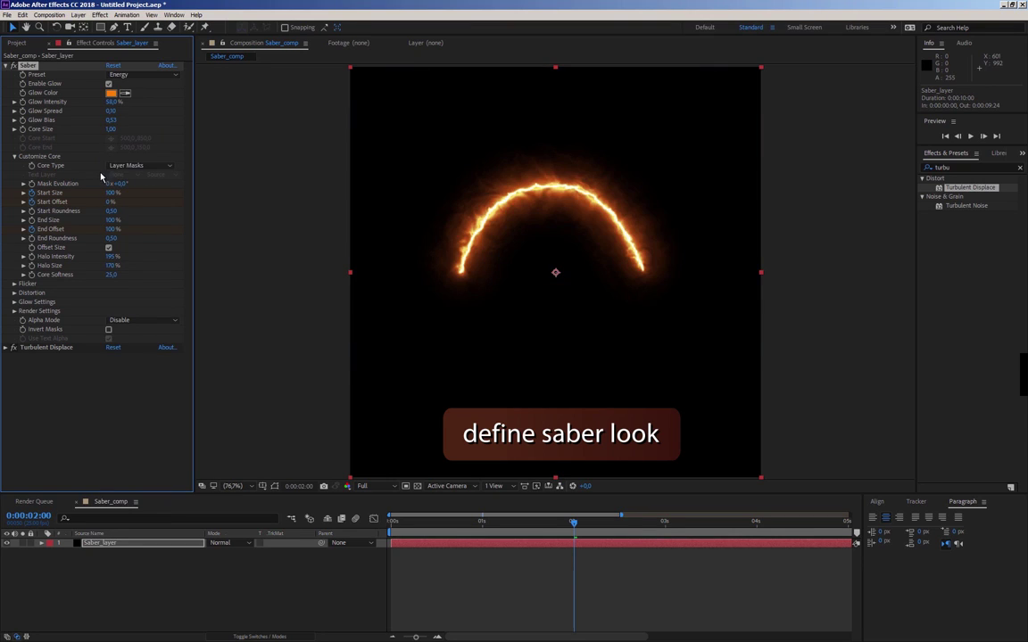
Step: Tune the Saber glow to Glow Intensity 31%, Glow Bias 0.40 and Core Size 0.70
left_click(13, 157)
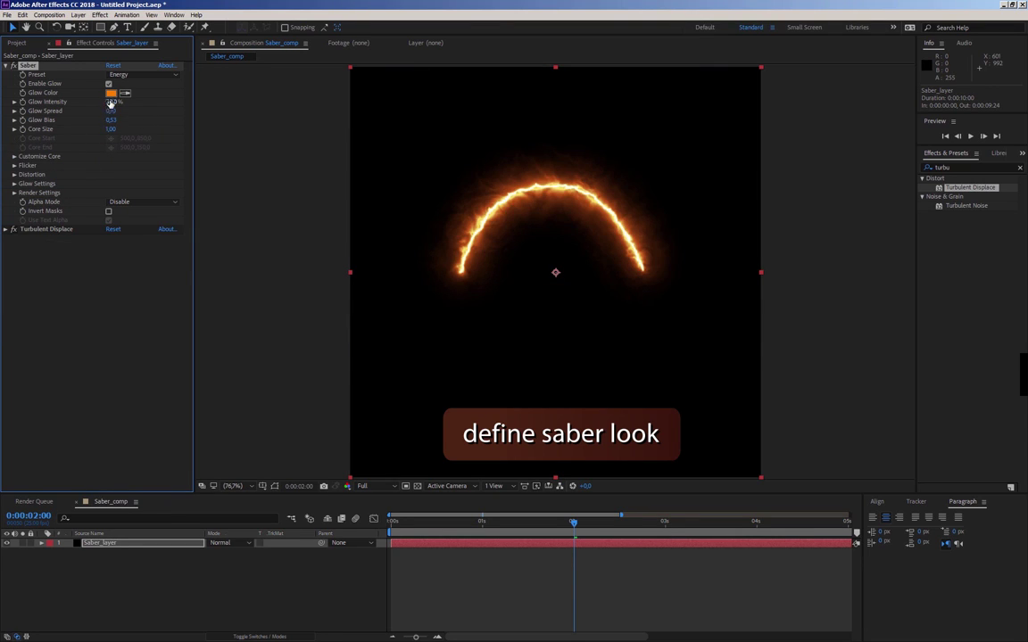
left_click_drag(102, 101, 103, 102)
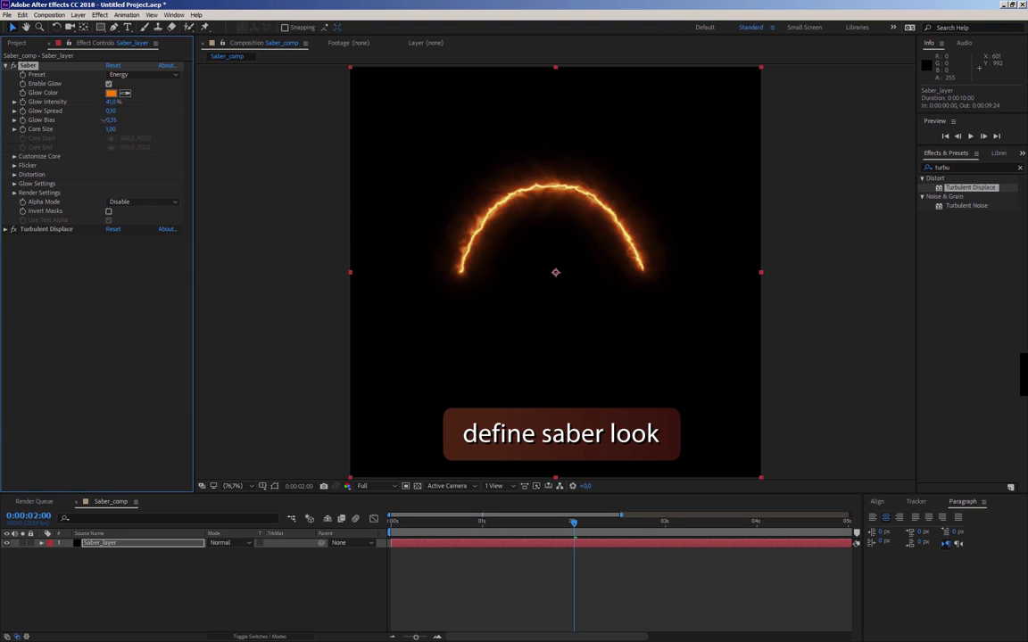
left_click_drag(96, 120, 89, 124)
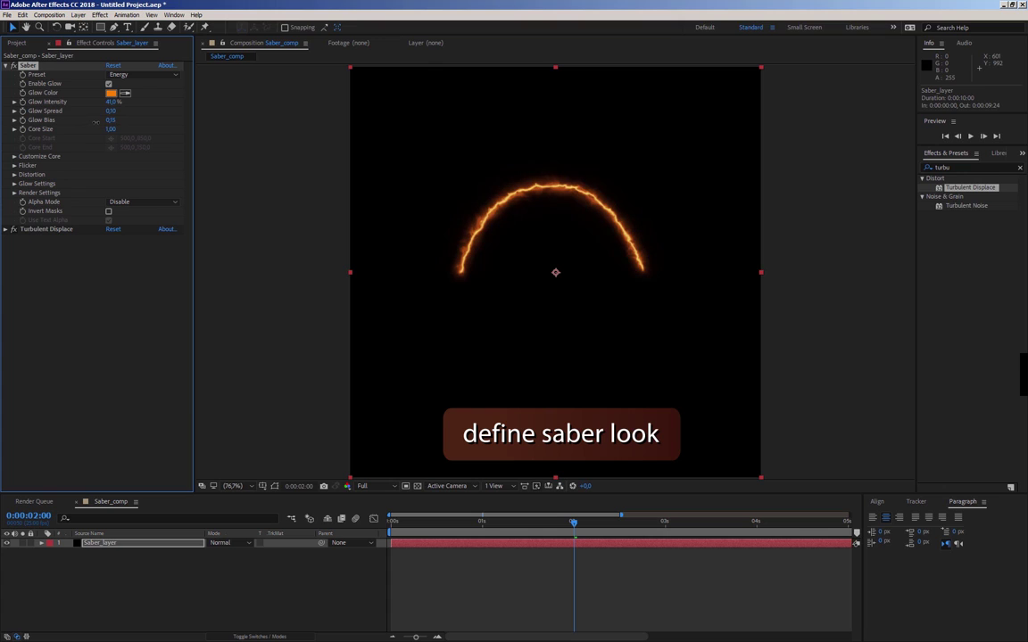
mouse_move(111, 128)
left_mouse_down()
mouse_move(109, 98)
mouse_move(100, 102)
left_mouse_up()
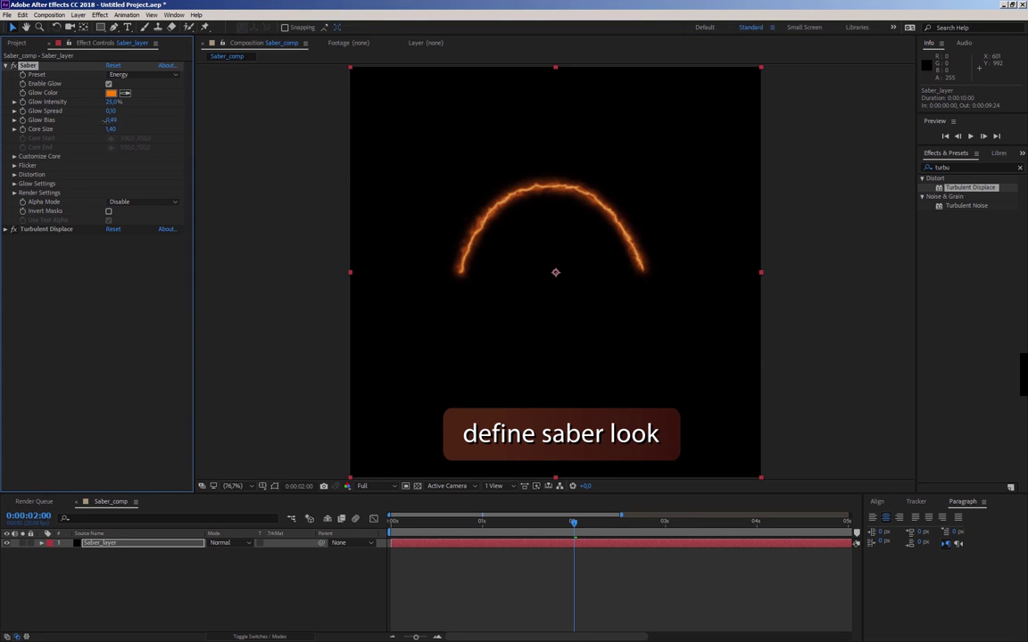
left_click_drag(105, 120, 99, 111)
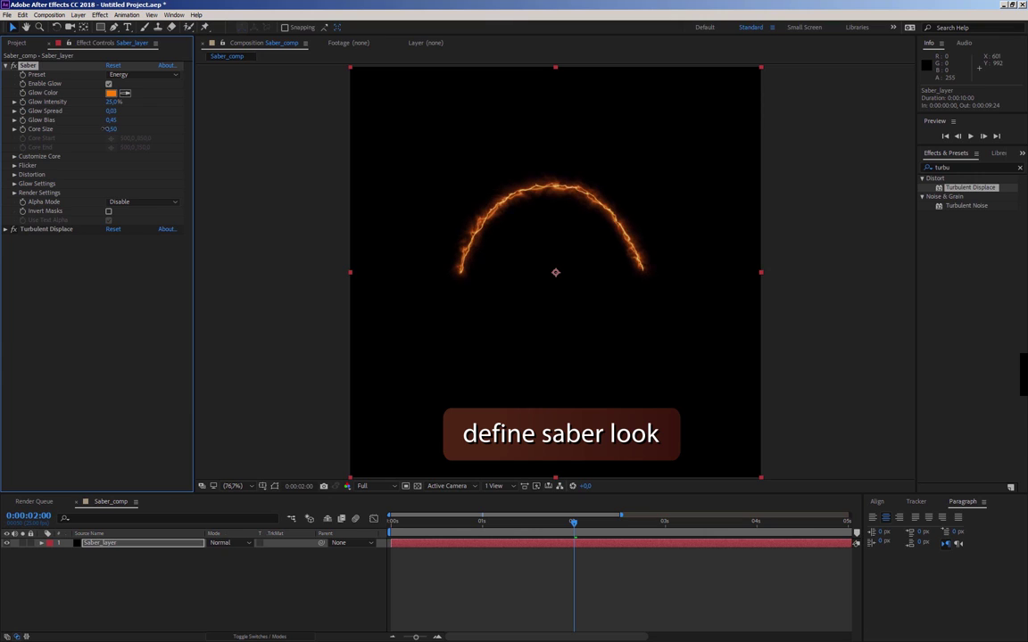
left_click_drag(113, 102, 117, 102)
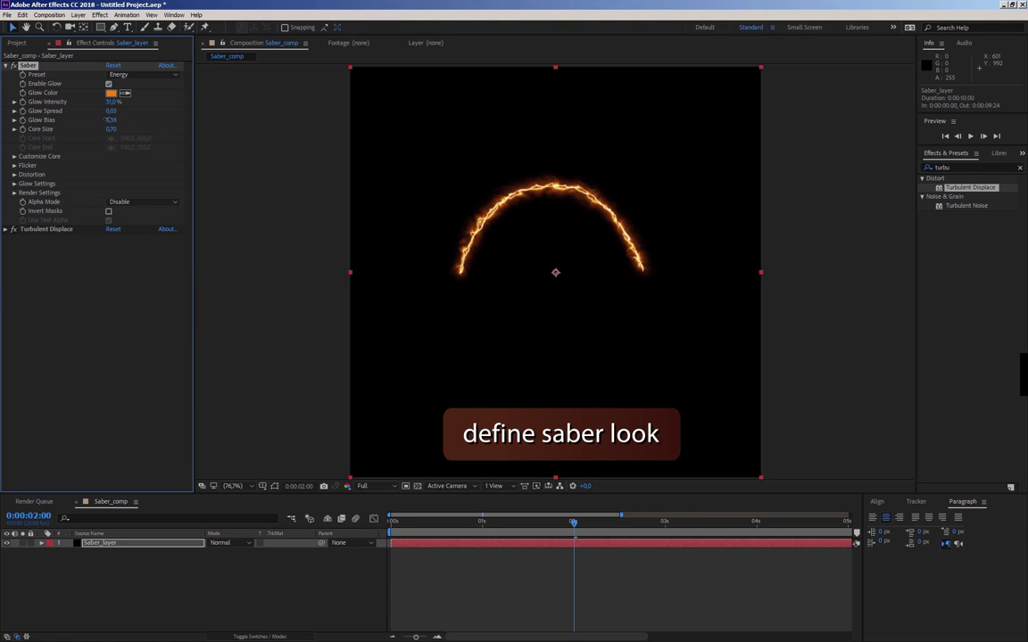
left_click_drag(112, 111, 113, 111)
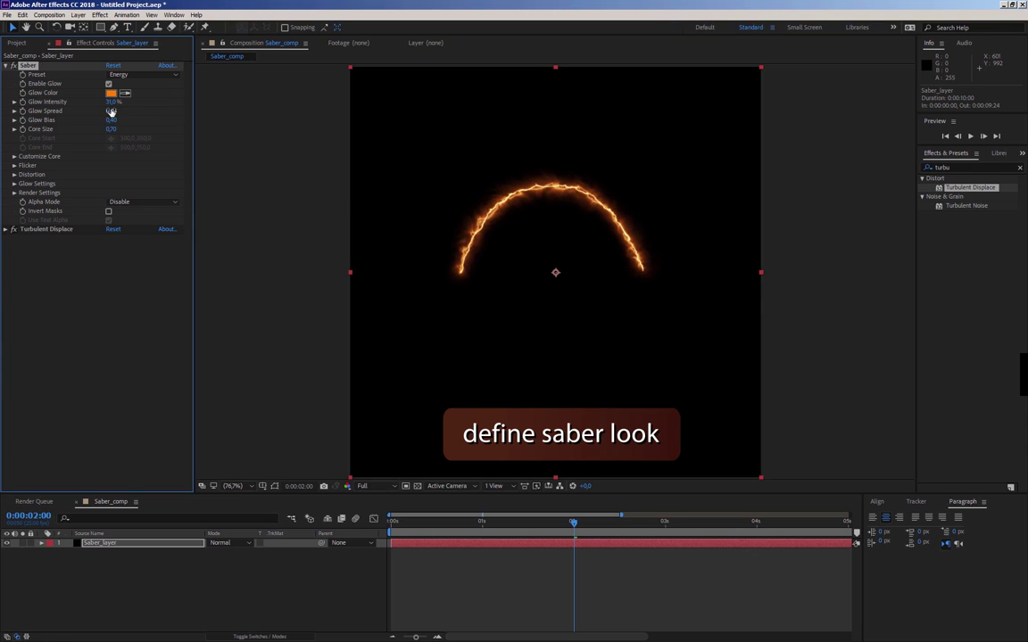
Step: Refine Saber to Glow Intensity 33%, Glow Spread 0.06, Glow Bias 0.17, Core Size 1.20
left_click(110, 129)
type("0.7")
key("Return")
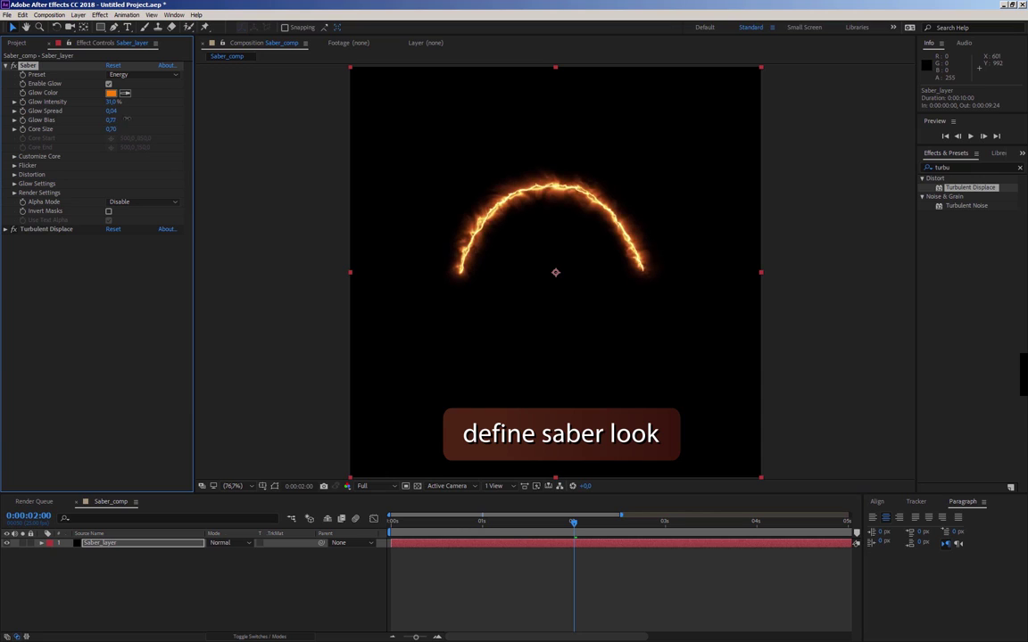
left_click_drag(119, 119, 87, 126)
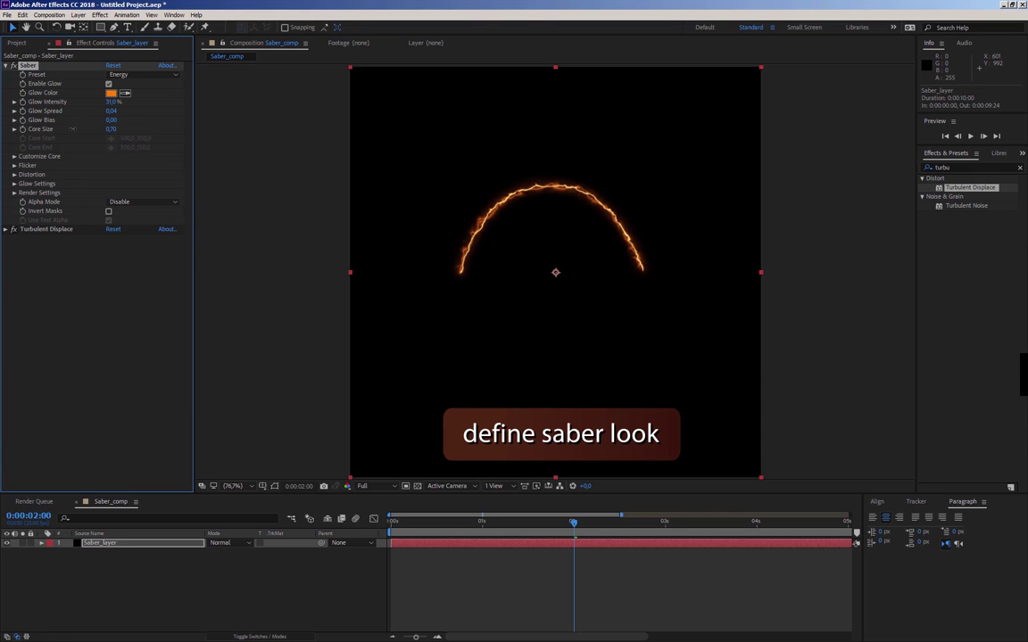
left_click_drag(111, 111, 81, 110)
mouse_move(111, 129)
left_mouse_down()
mouse_move(98, 128)
mouse_move(114, 129)
mouse_move(121, 109)
left_mouse_up()
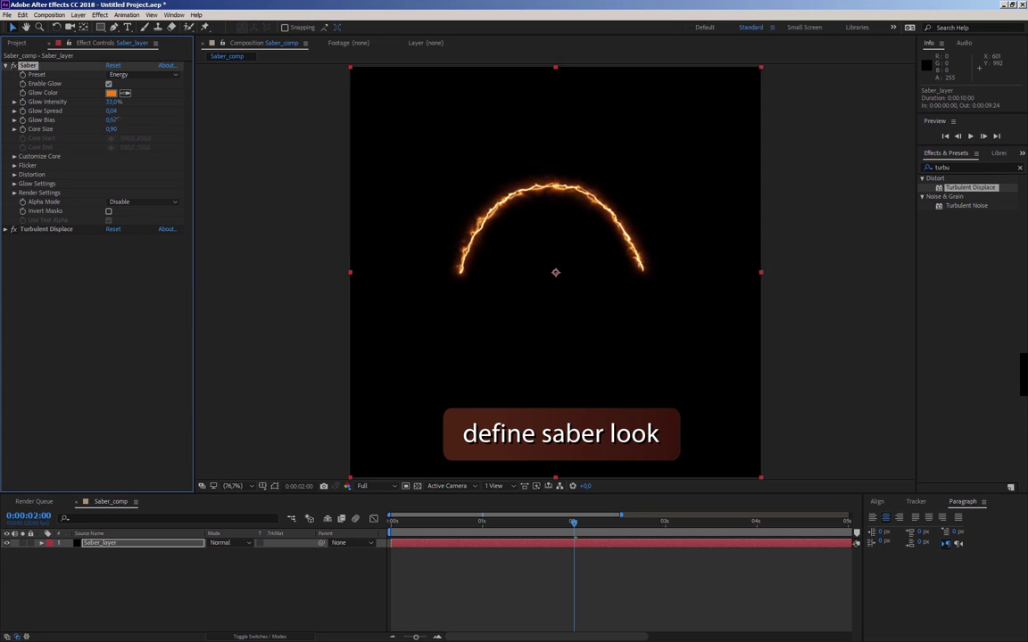
mouse_move(113, 102)
left_mouse_down()
mouse_move(110, 137)
mouse_move(114, 128)
left_mouse_up()
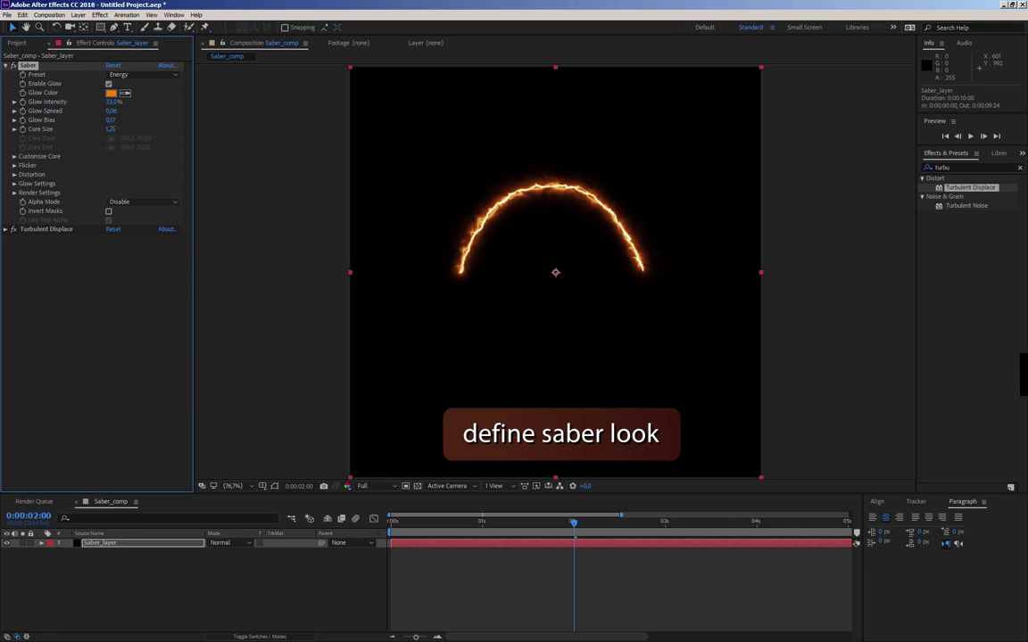
mouse_move(572, 522)
left_mouse_down()
mouse_move(380, 519)
mouse_move(533, 526)
mouse_move(665, 560)
mouse_move(569, 557)
mouse_move(635, 555)
left_mouse_up()
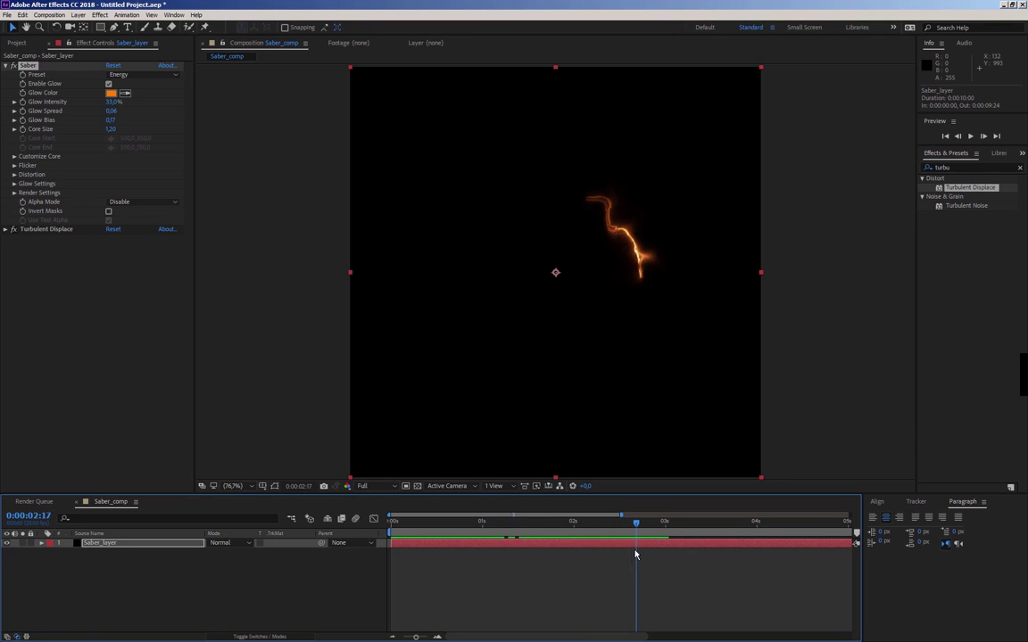
Step: Raise the 3-second Turbulent Displace Amount keyframe from 250 to 350 and preview the bolt
left_click(88, 546)
key("u")
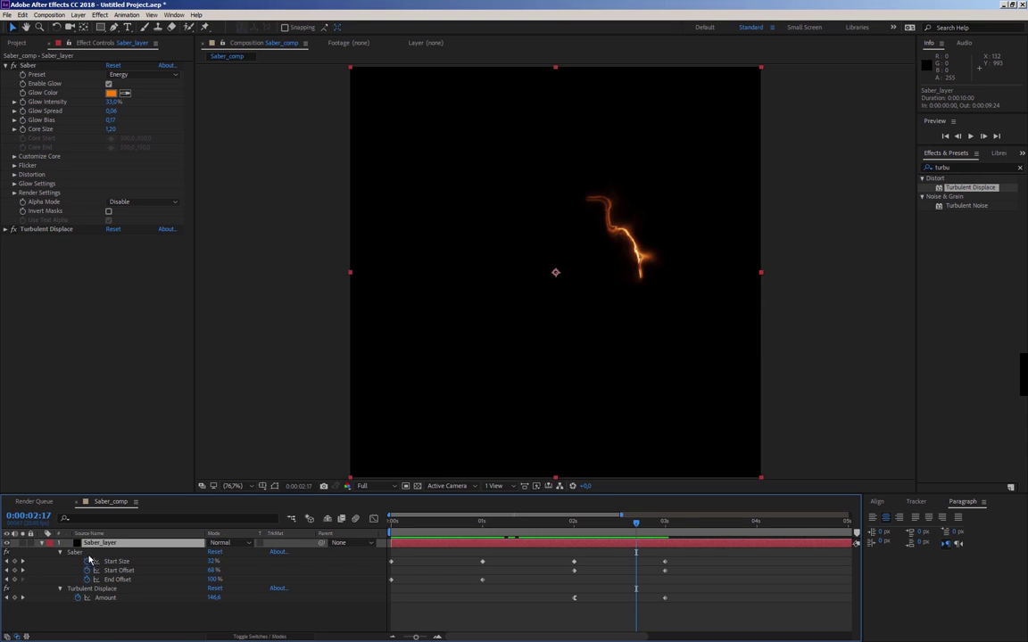
left_click_drag(639, 532, 664, 532)
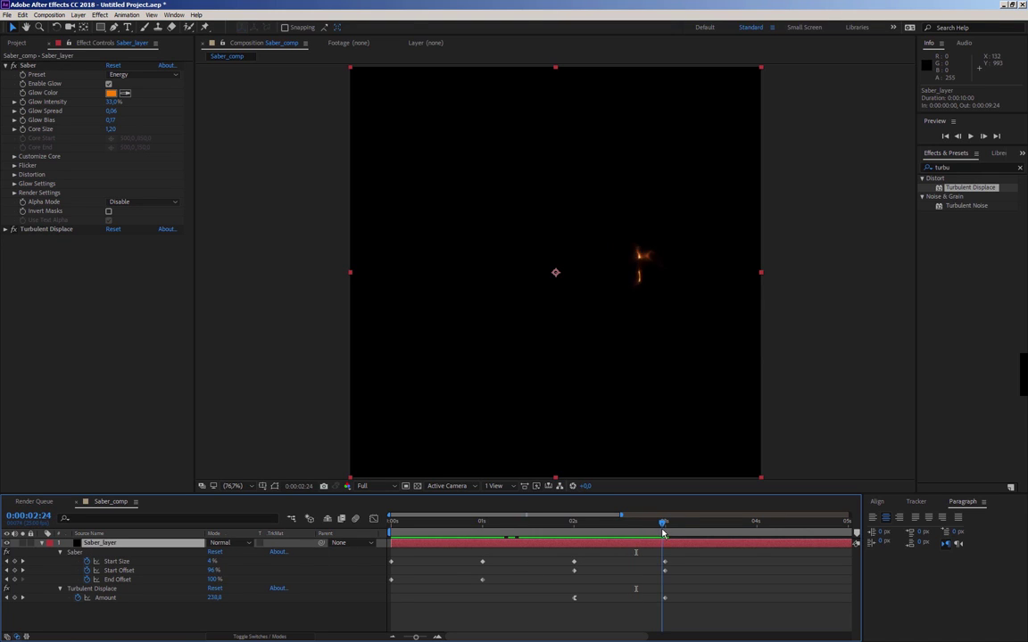
left_click(215, 598)
type("350")
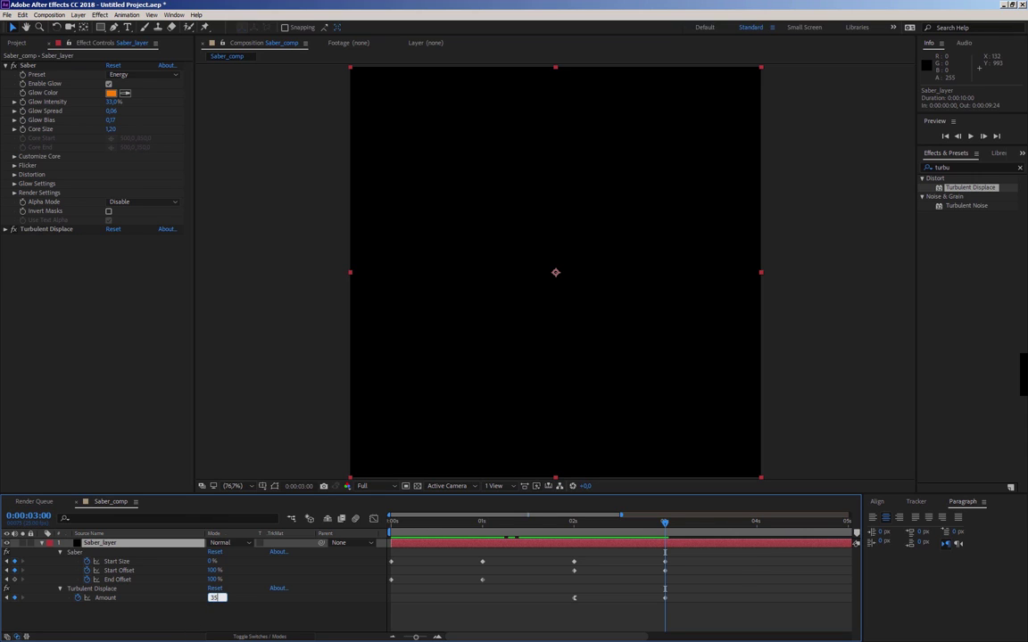
key("Return")
left_click(259, 614)
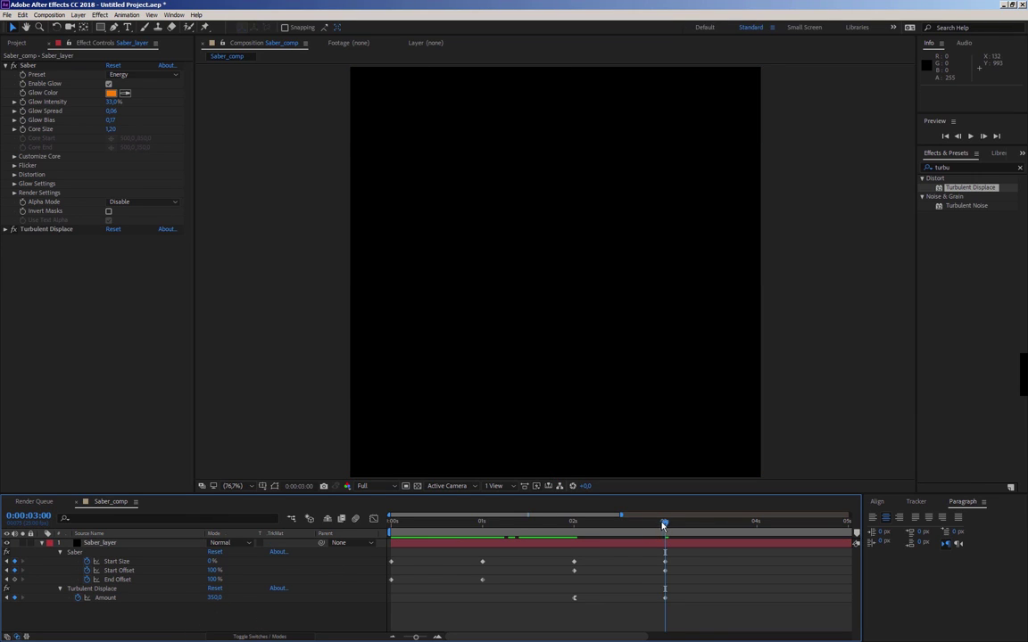
left_click_drag(662, 526, 637, 525)
mouse_move(617, 522)
left_mouse_down()
mouse_move(554, 531)
mouse_move(656, 530)
mouse_move(380, 518)
left_mouse_up()
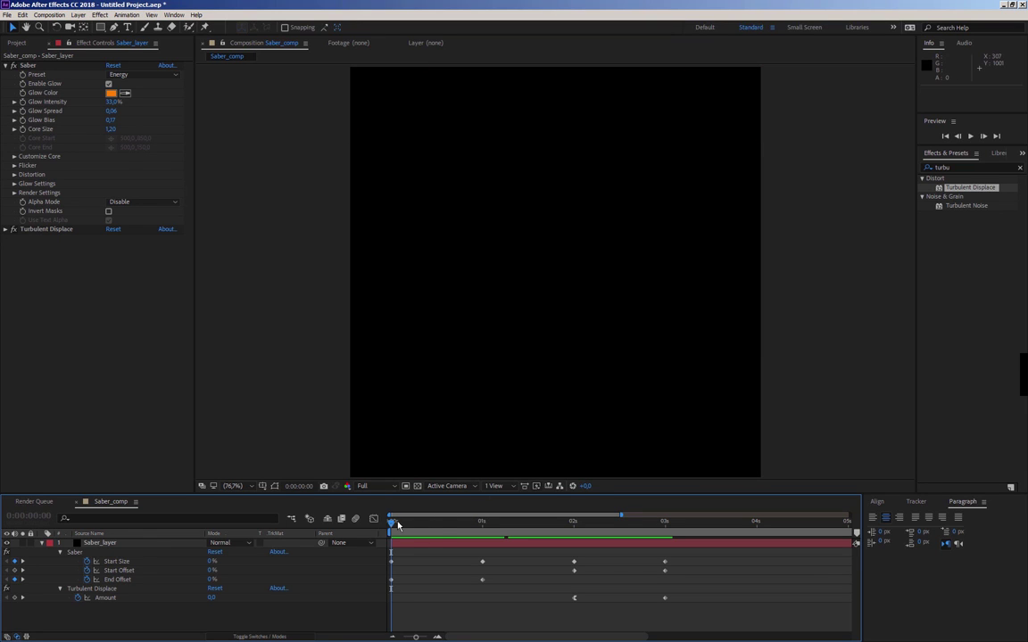
Step: Turn on Core Size keyframing and lower Core Size to 0.20 near the start
left_click_drag(397, 526, 532, 526)
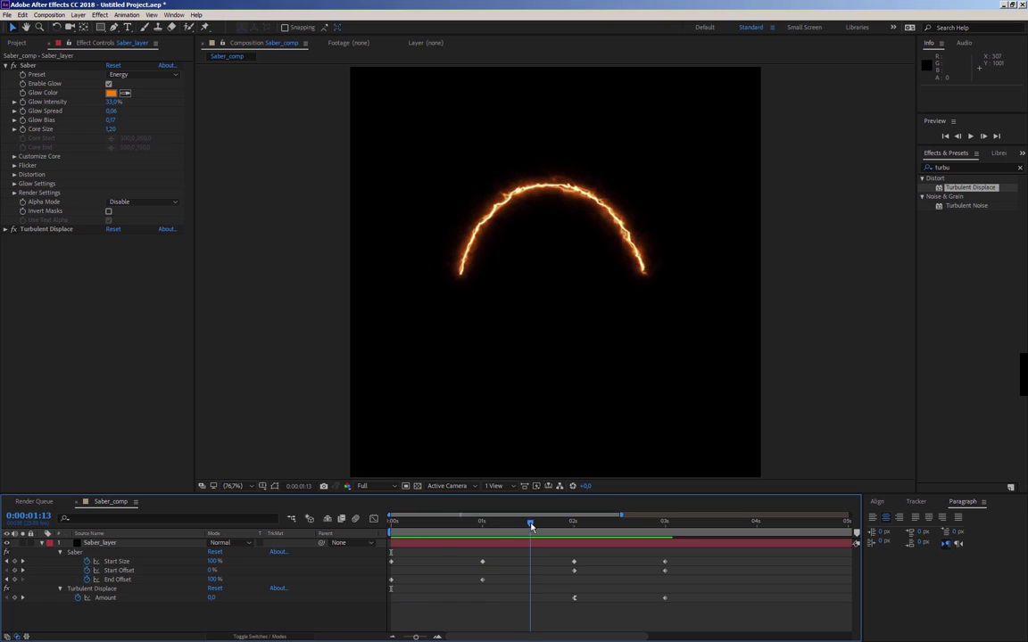
left_click(22, 130)
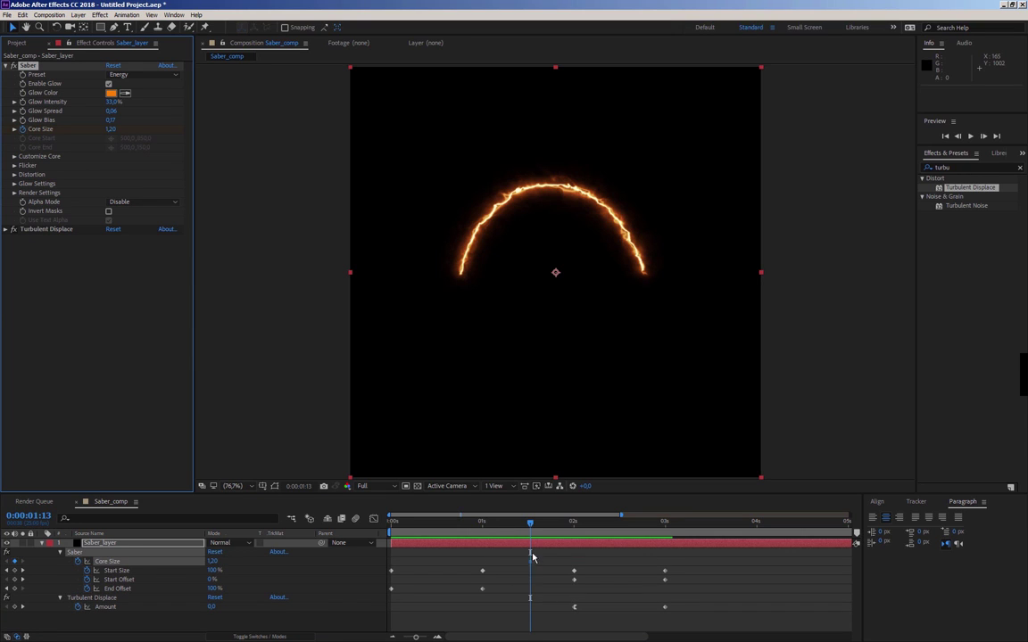
left_click_drag(529, 526, 436, 524)
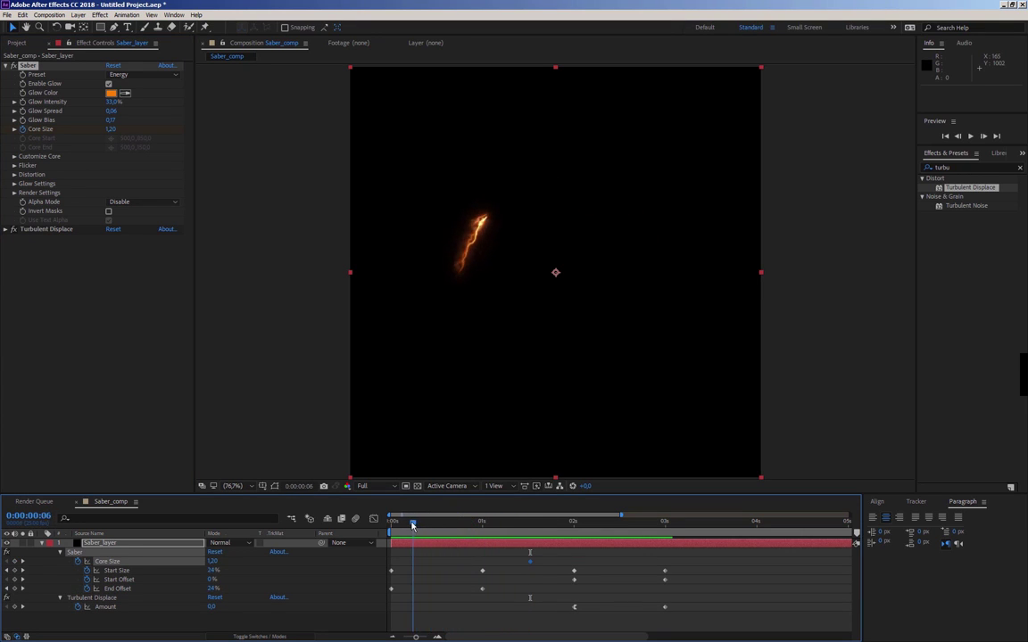
left_click_drag(436, 523, 408, 524)
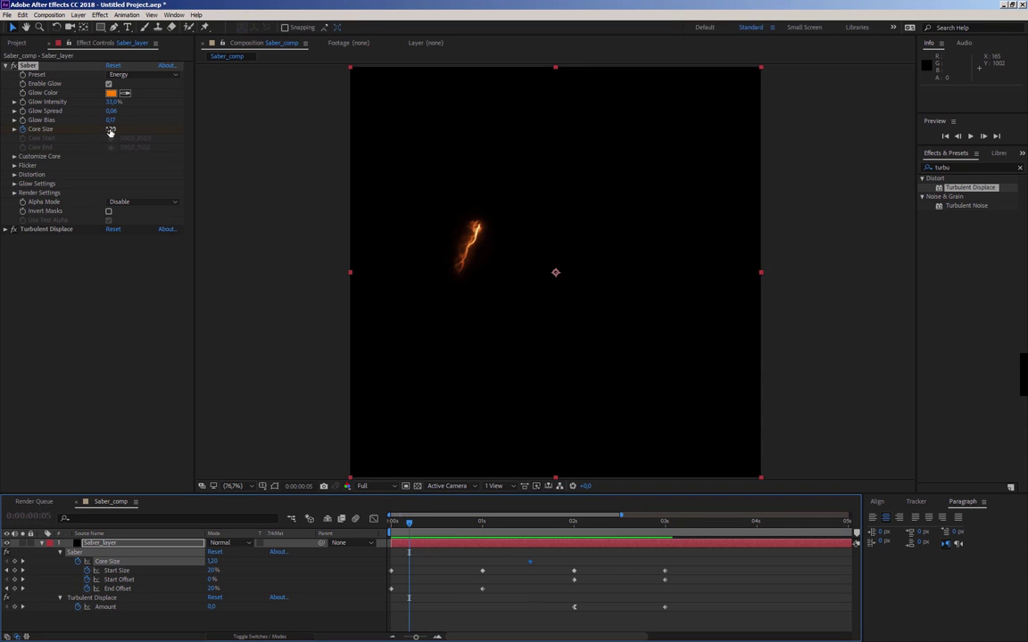
left_click_drag(110, 131, 105, 129)
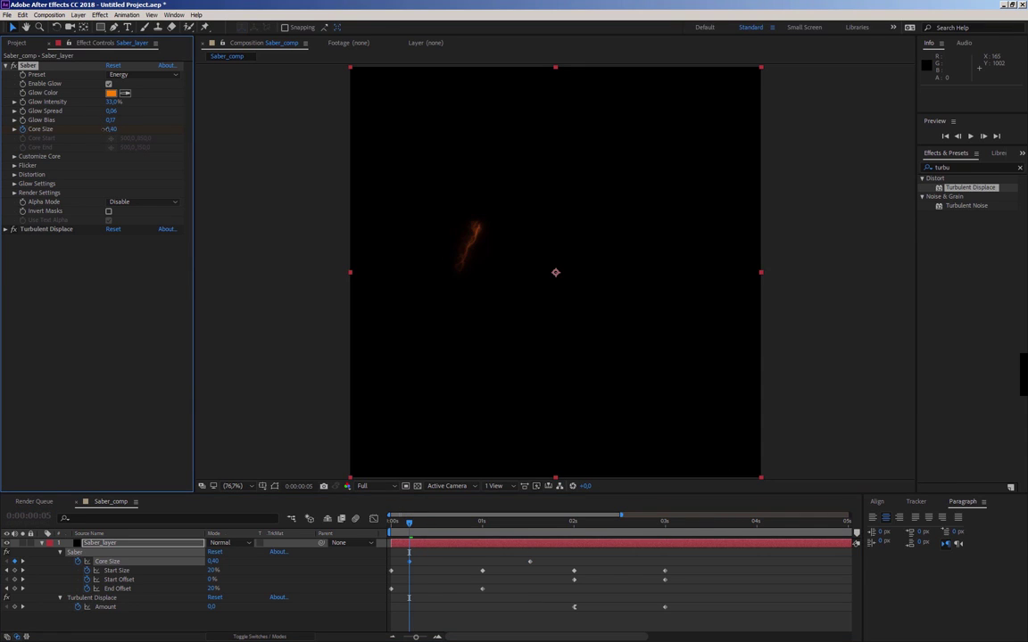
left_click_drag(106, 129, 109, 129)
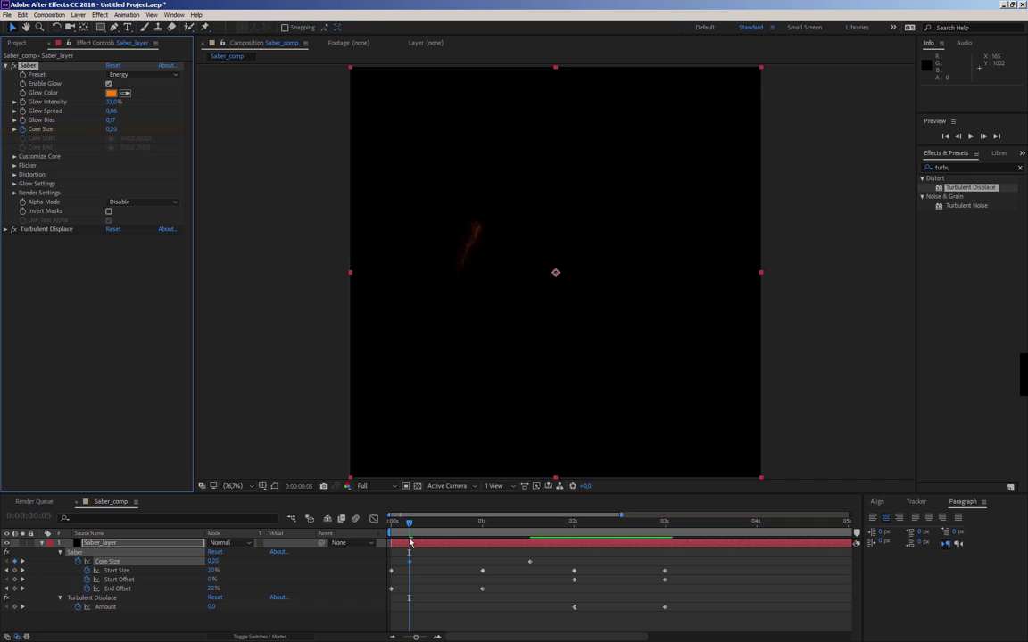
Step: Retime the Core Size keyframes: first to frame 1, the 1.20 key to frame 17
mouse_move(409, 526)
left_mouse_down()
mouse_move(385, 530)
mouse_move(452, 530)
left_mouse_up()
left_click_drag(408, 561, 394, 562)
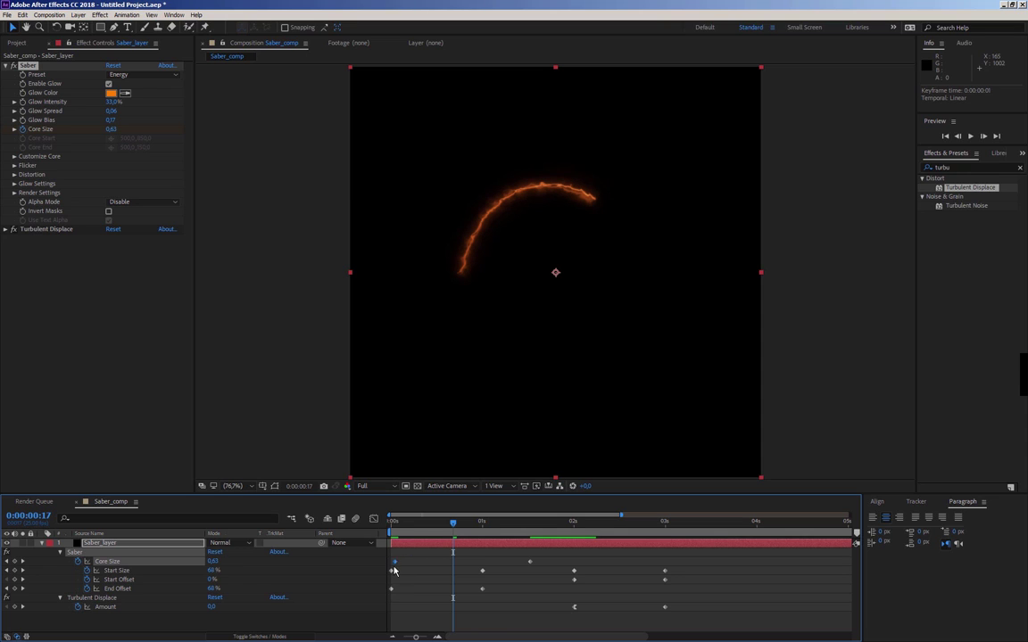
left_click_drag(530, 561, 453, 562)
mouse_move(452, 522)
left_mouse_down()
mouse_move(382, 536)
mouse_move(500, 530)
mouse_move(609, 542)
left_mouse_up()
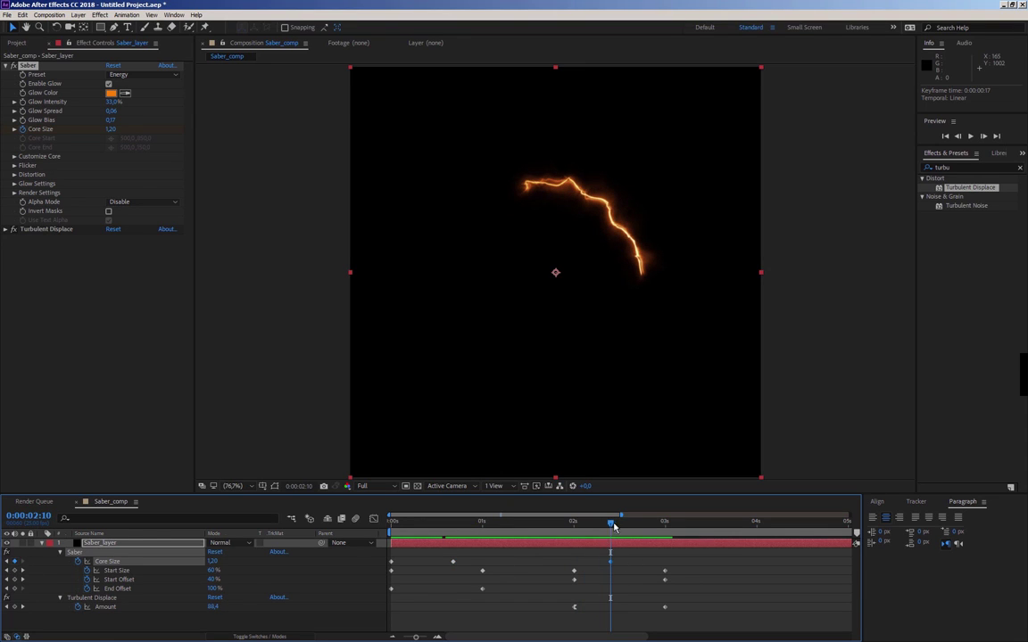
Step: Add an end Core Size keyframe that drops the core to 0 by 3 seconds
left_click_drag(613, 528, 661, 527)
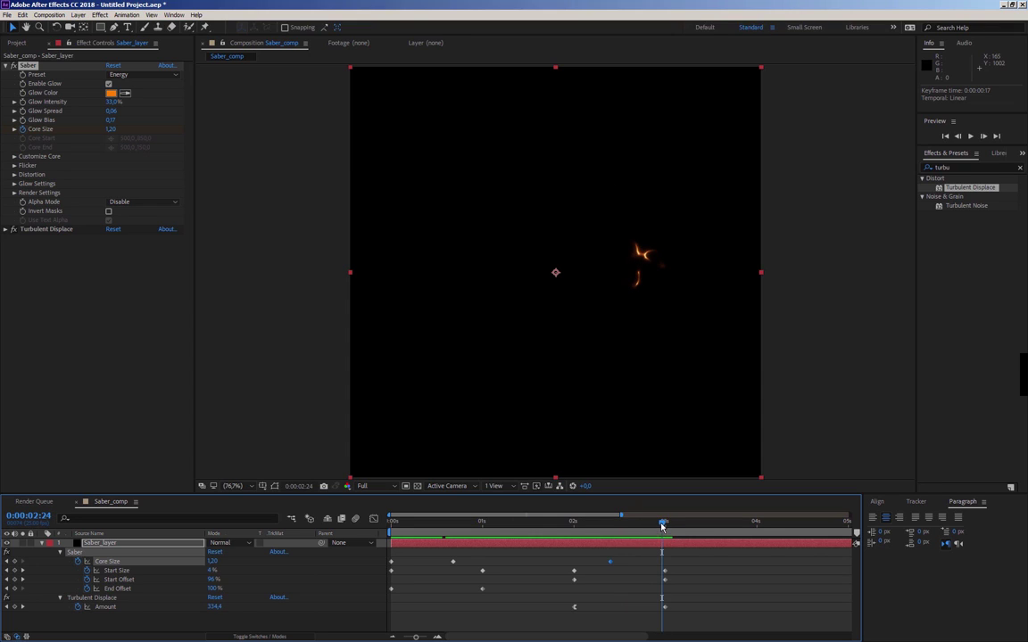
left_click_drag(212, 560, 201, 560)
mouse_move(661, 527)
left_mouse_down()
mouse_move(594, 517)
mouse_move(367, 522)
mouse_move(630, 522)
mouse_move(659, 536)
left_mouse_up()
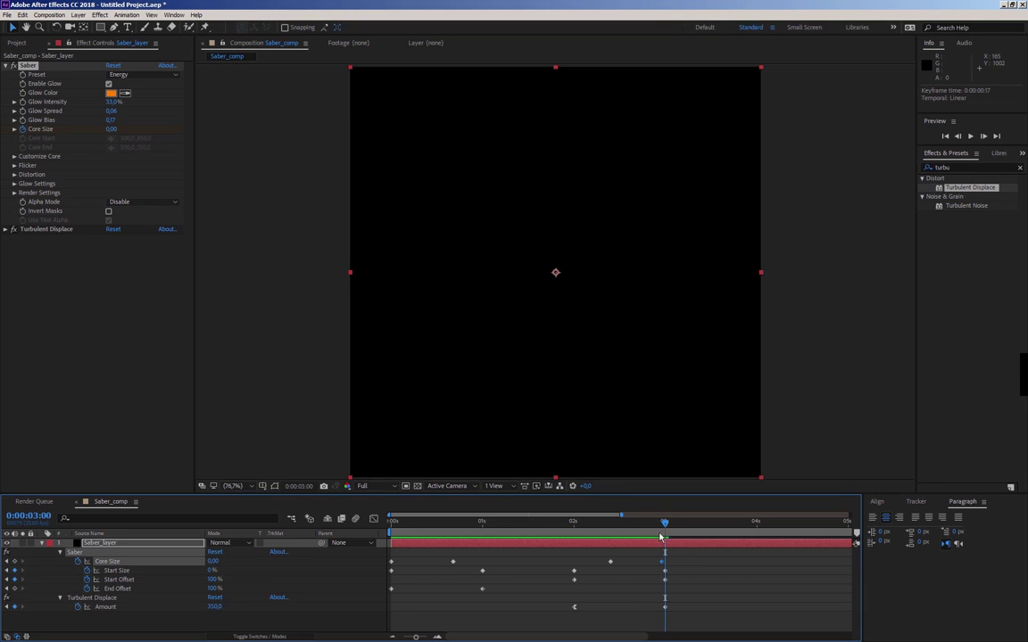
Step: Change the Saber Glow Color to red-orange FF3701 and scrub to preview the arc
left_click(611, 523)
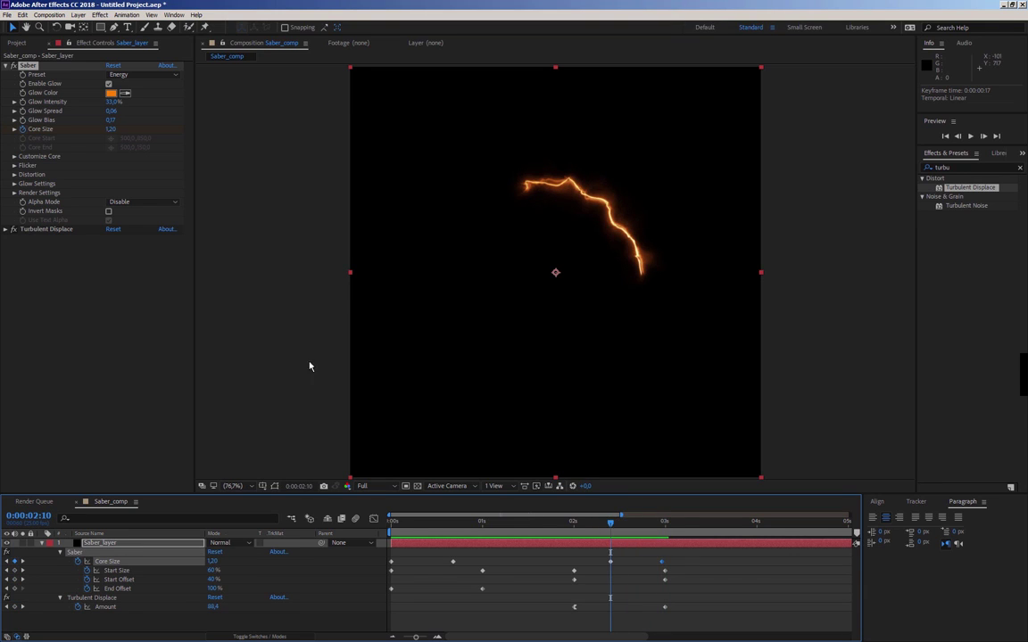
left_click(21, 92)
left_click_drag(611, 525, 658, 526)
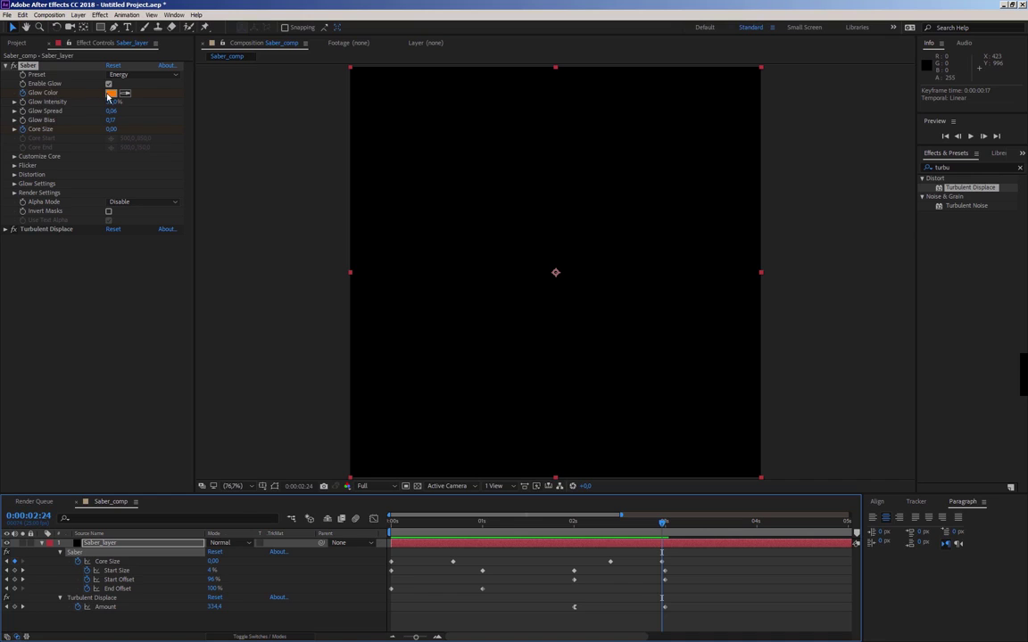
left_click(110, 92)
left_click(392, 528)
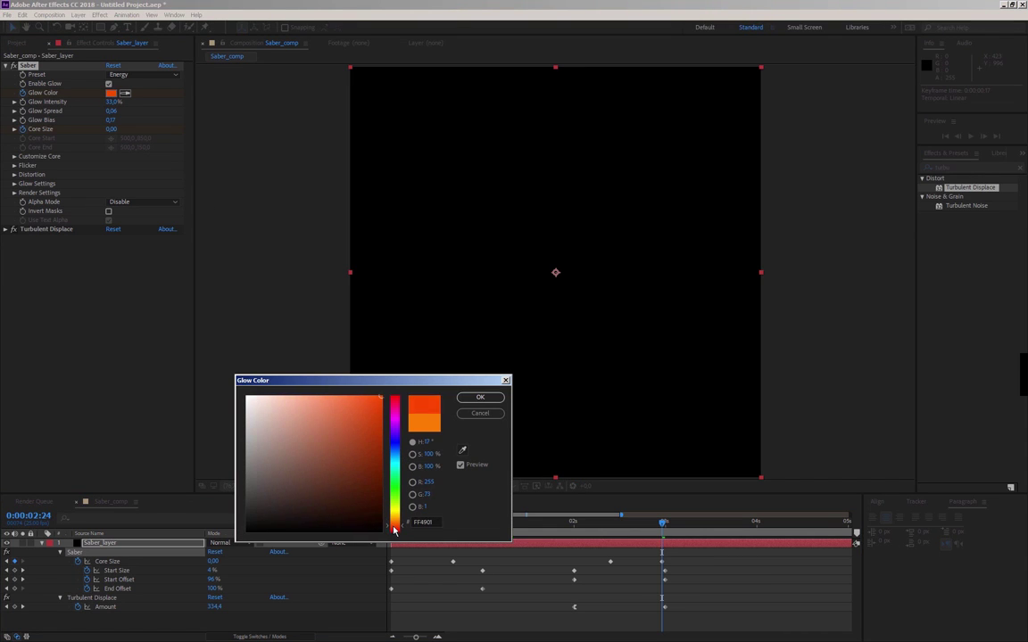
left_click(480, 401)
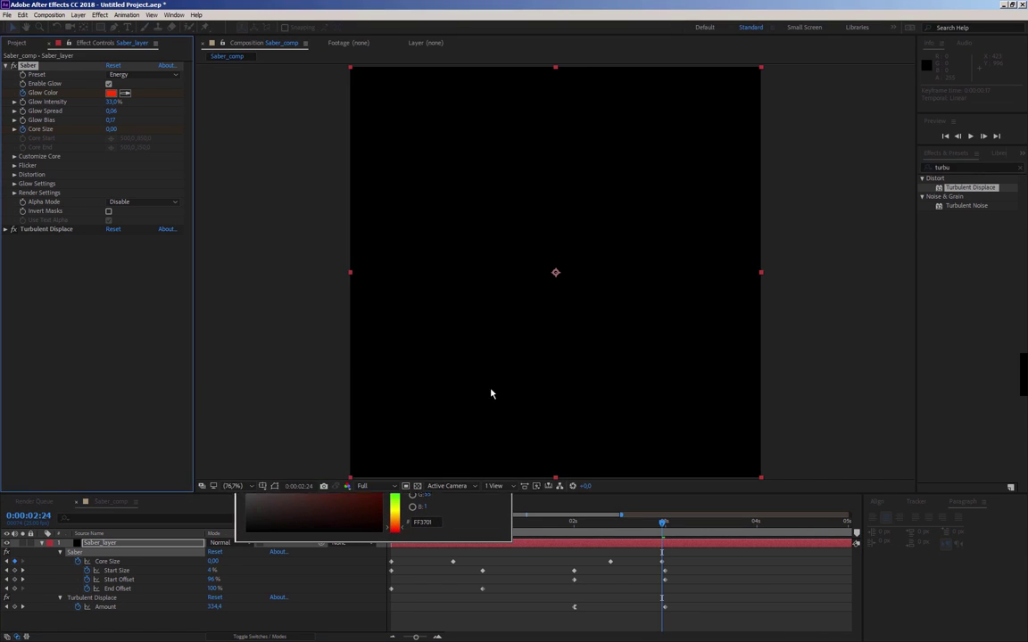
left_click(589, 525)
mouse_move(591, 531)
left_mouse_down()
mouse_move(658, 544)
mouse_move(375, 551)
left_mouse_up()
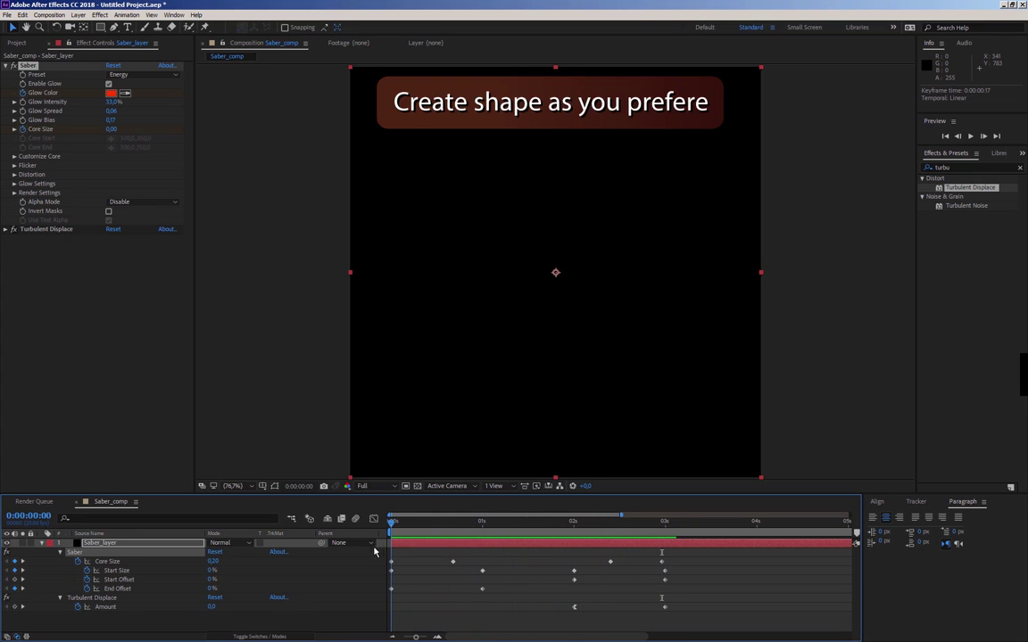
Step: Add a new black solid named shape_1 above Saber_layer
left_click(41, 543)
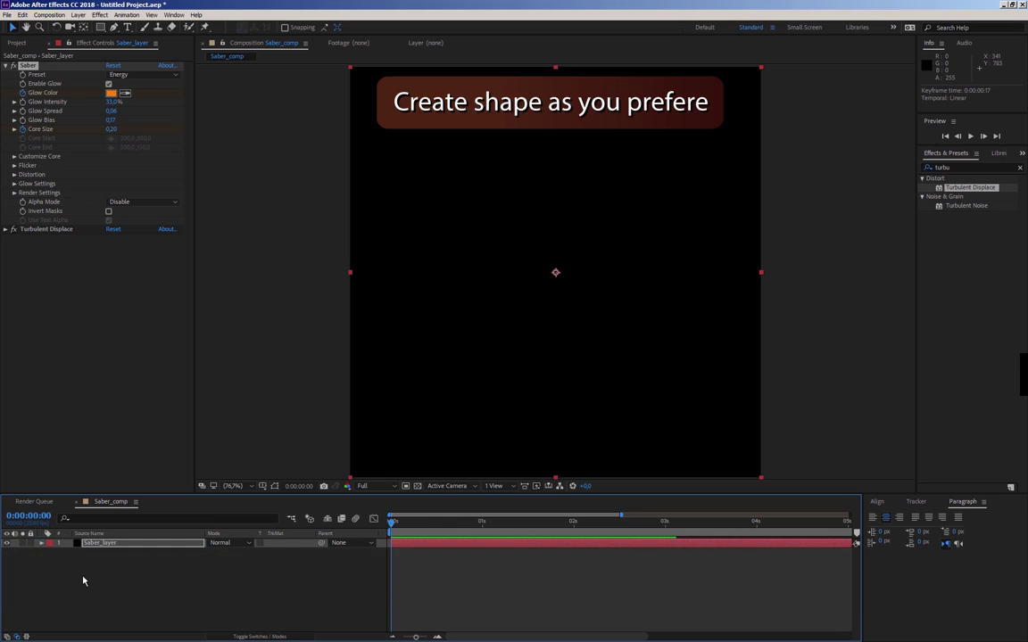
left_click(82, 578)
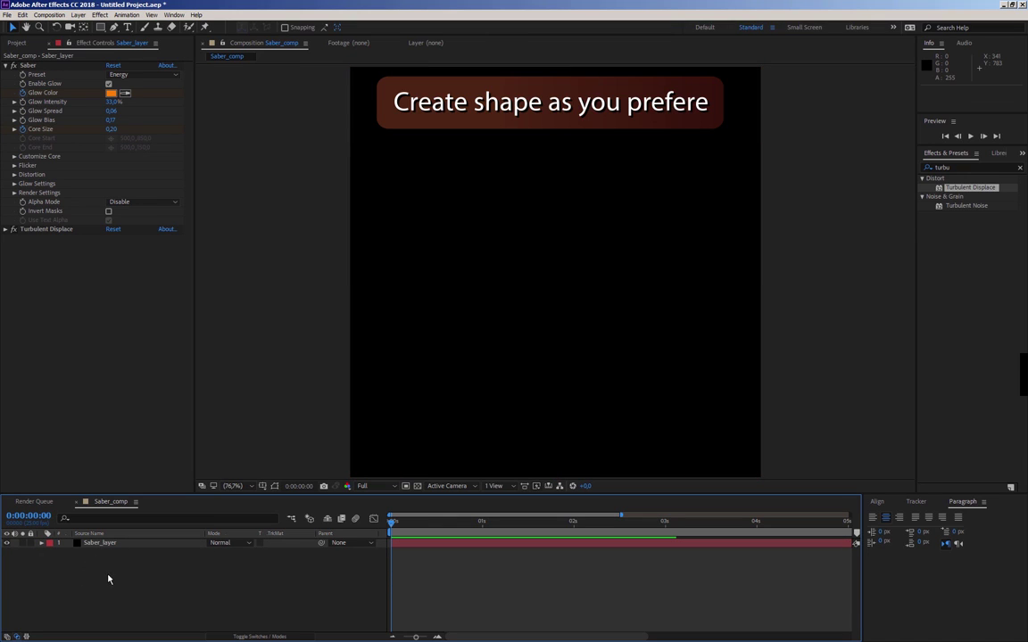
right_click(108, 574)
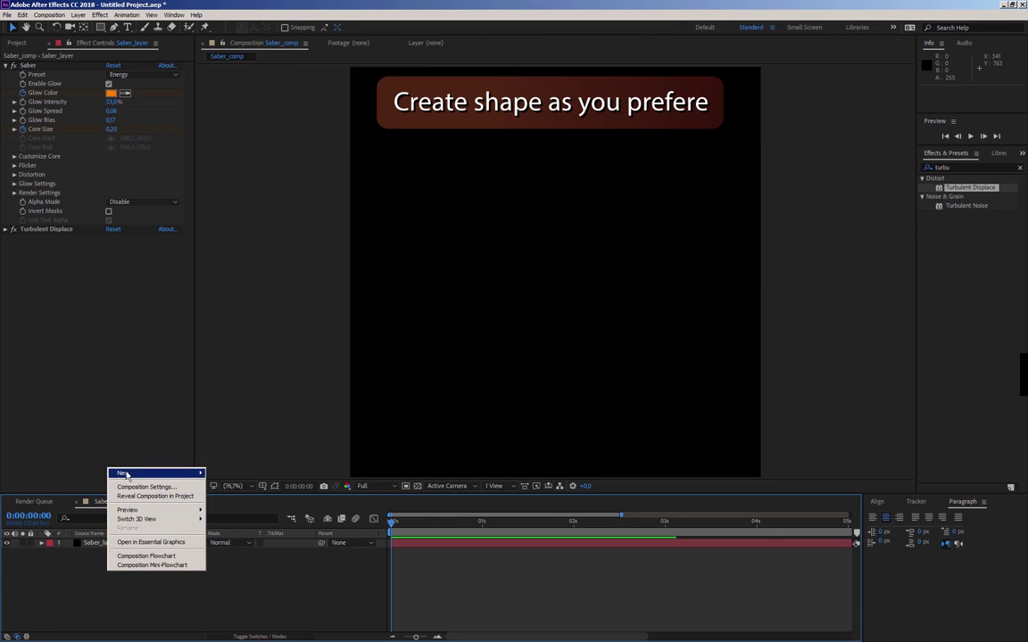
mouse_move(121, 475)
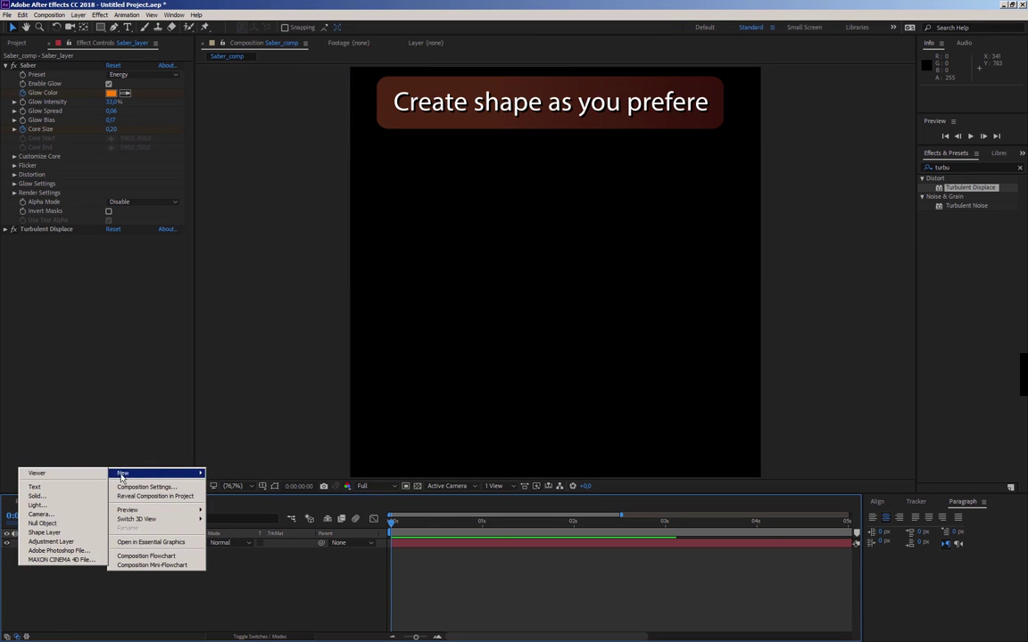
left_click(36, 497)
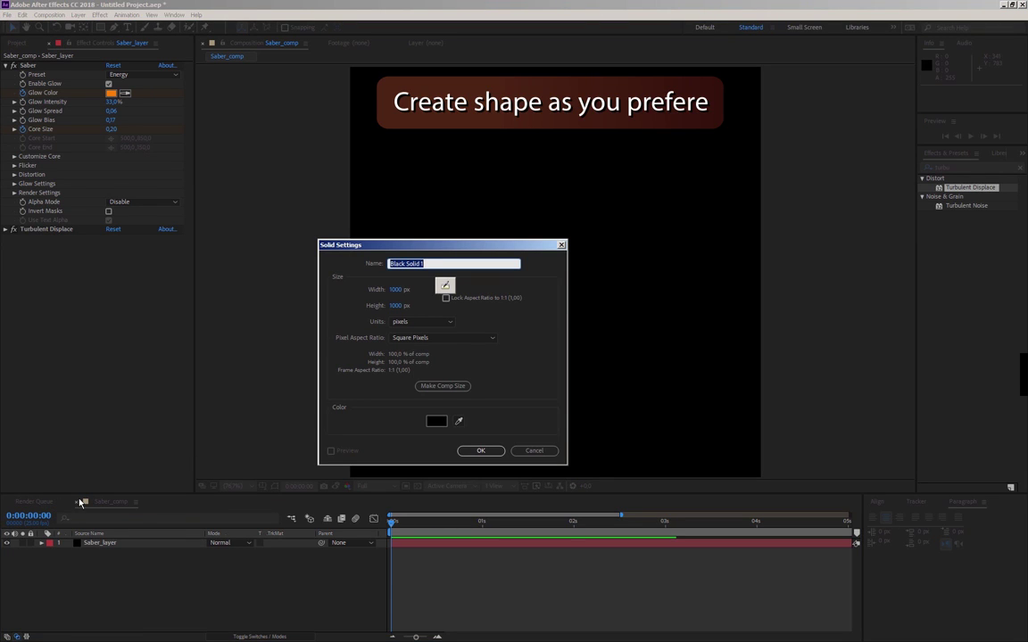
type("shape_1")
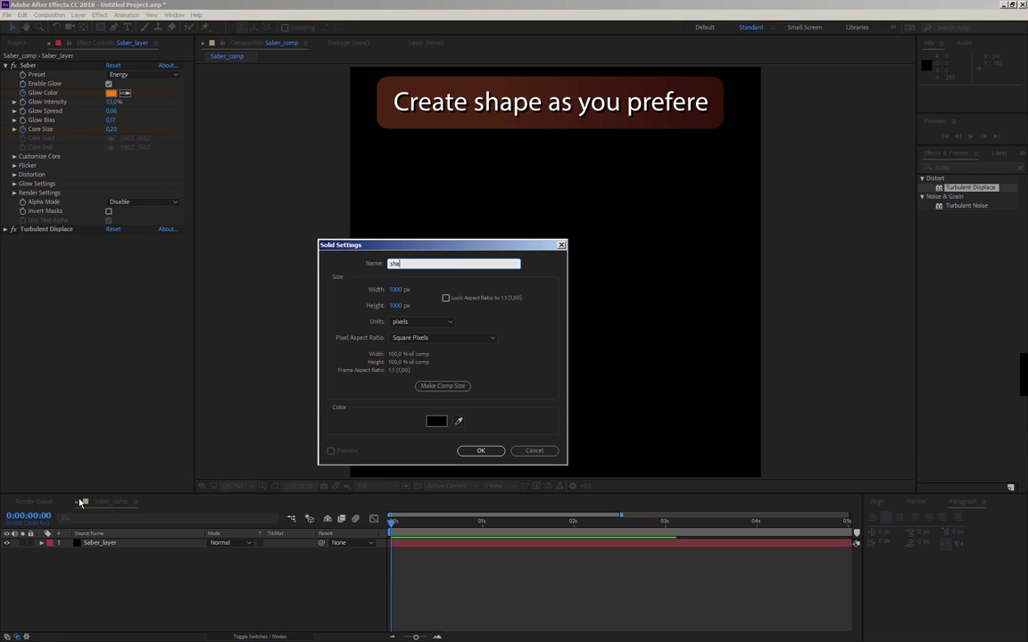
left_click(475, 451)
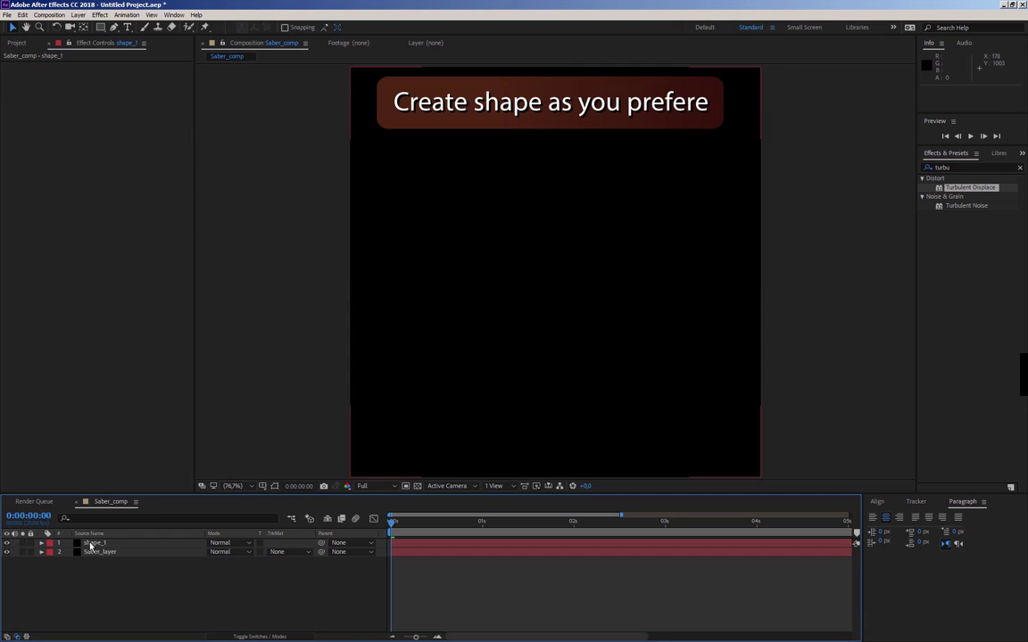
Step: Draw a rectangular mask on shape_1 around the comp centre
left_click(91, 545)
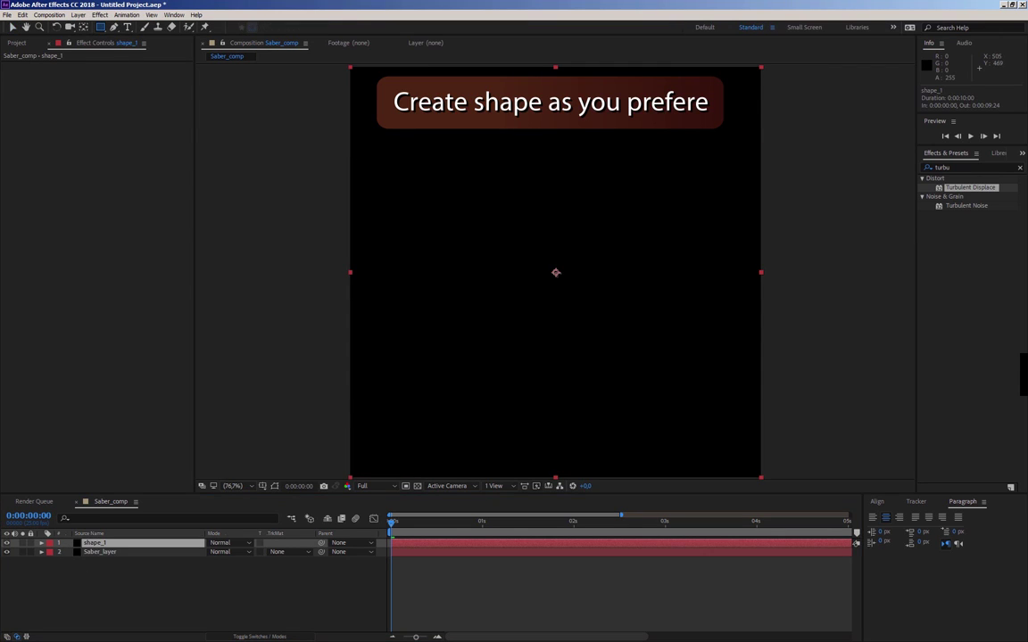
mouse_move(544, 273)
left_mouse_down()
mouse_move(555, 237)
mouse_move(482, 182)
left_mouse_up()
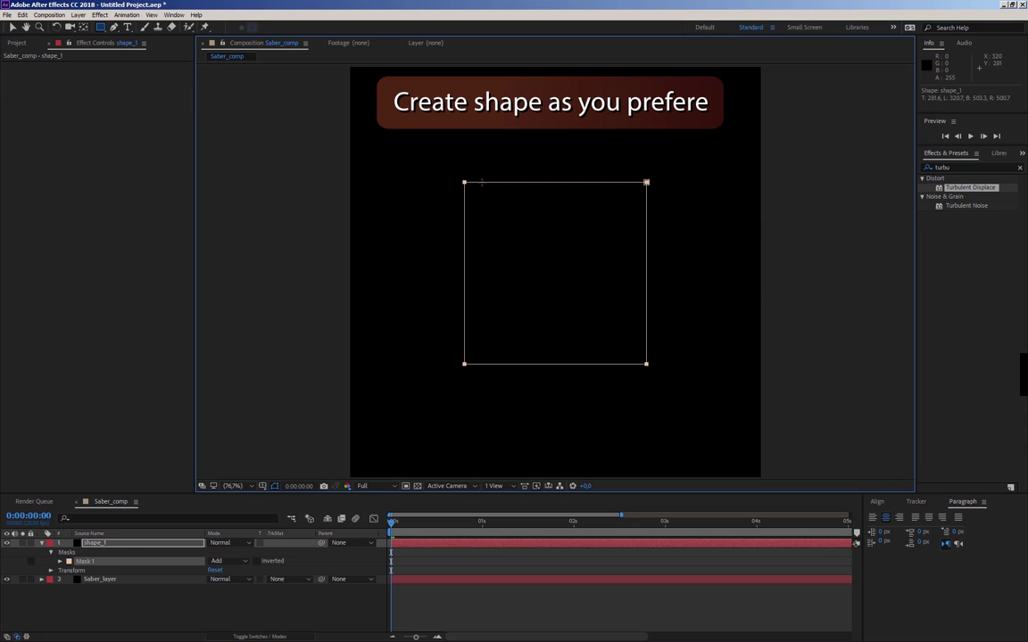
left_click(104, 619)
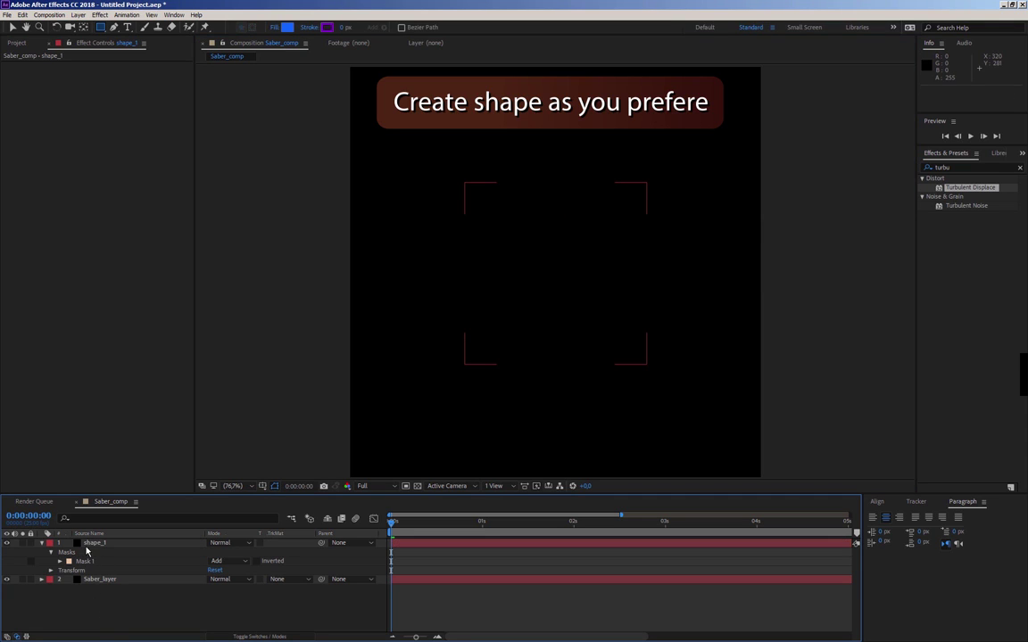
Step: Add a second black solid named shape_2
right_click(89, 606)
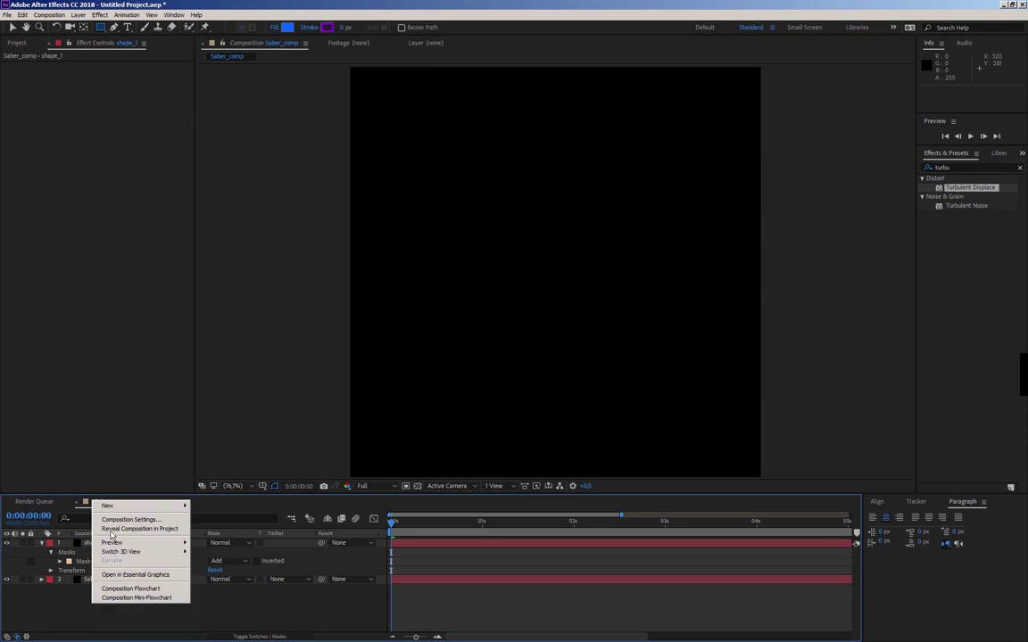
mouse_move(112, 507)
left_click(40, 526)
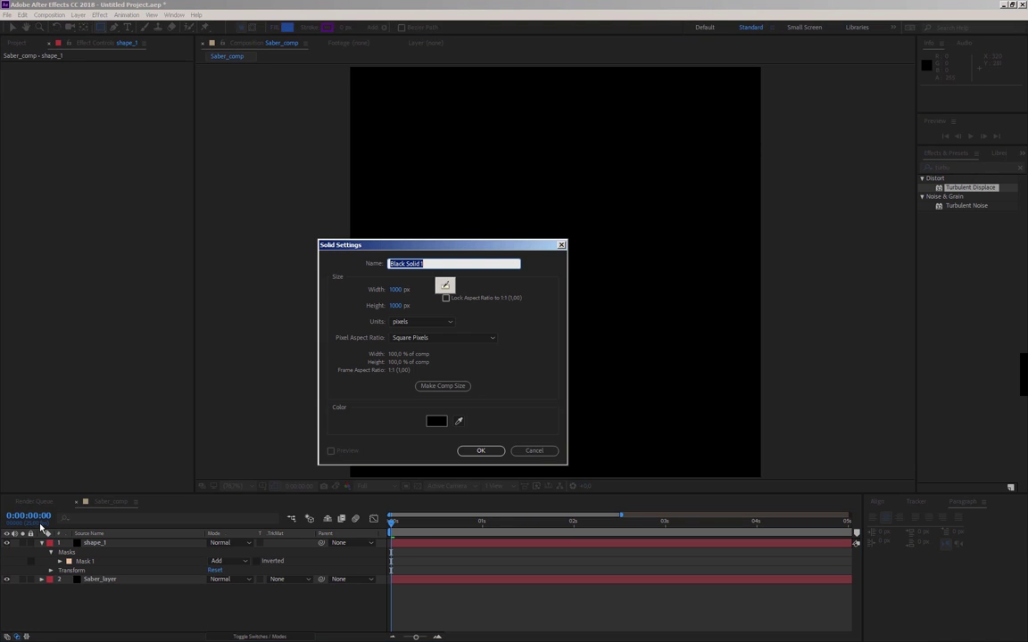
type("S")
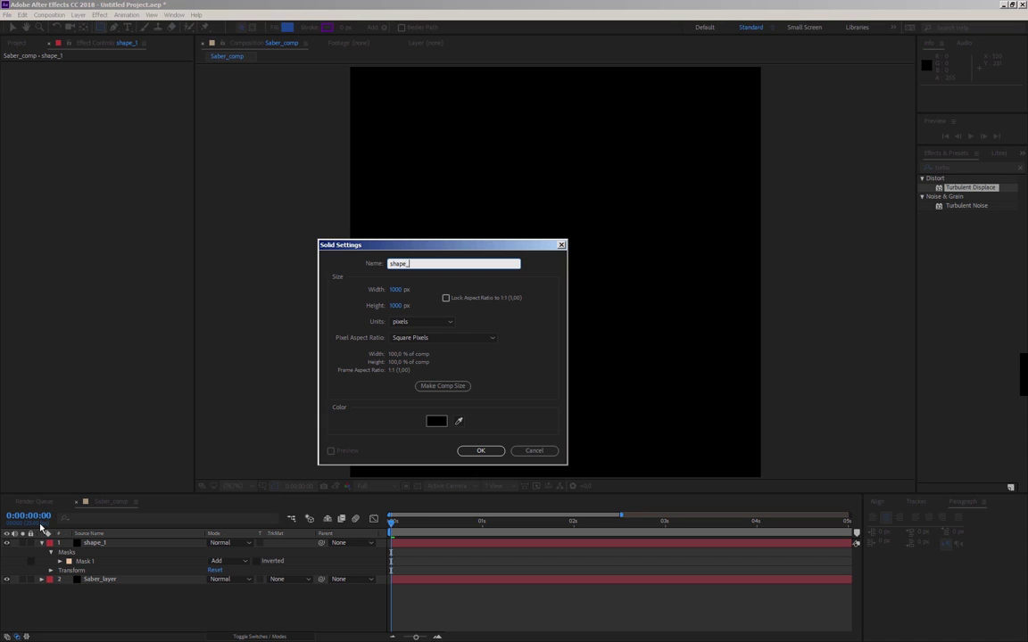
left_click(480, 452)
left_click(480, 452)
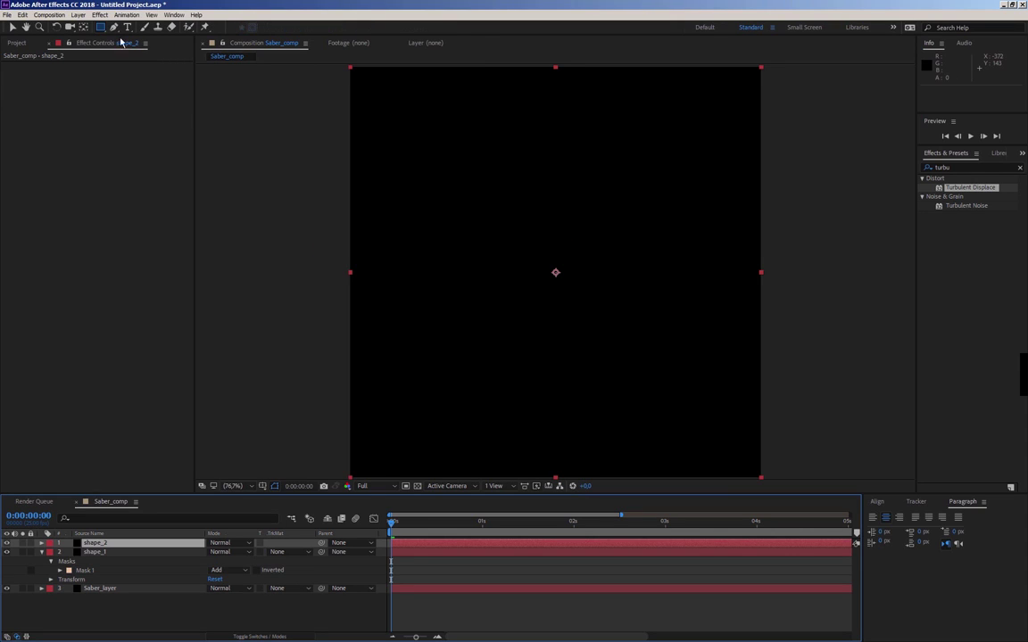
Step: Draw a circular ellipse mask centred in the comp on shape_2
left_click(104, 29)
left_click(144, 50)
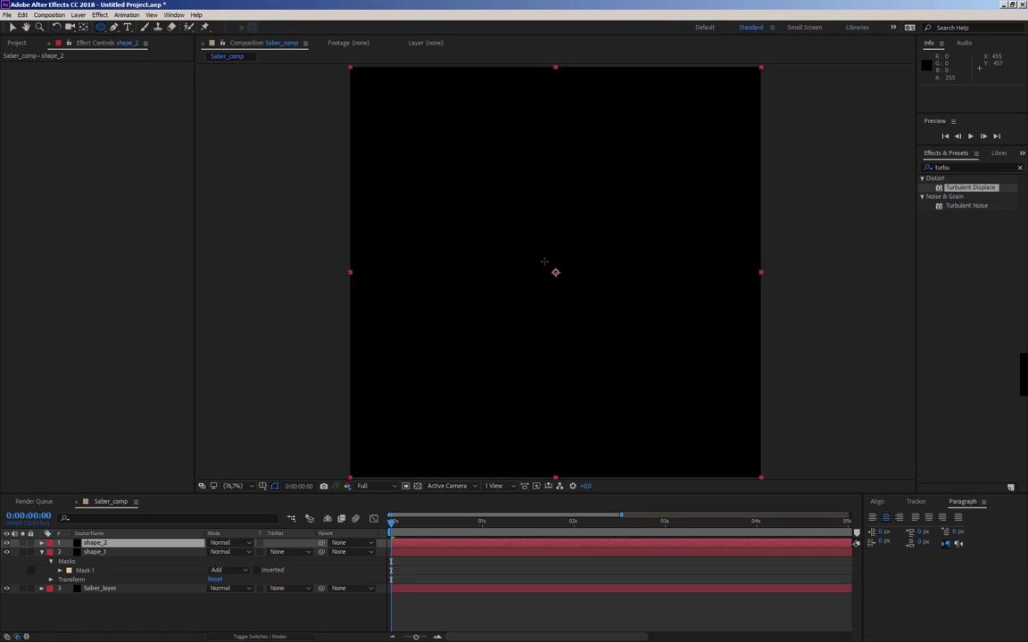
left_click_drag(557, 271, 455, 177)
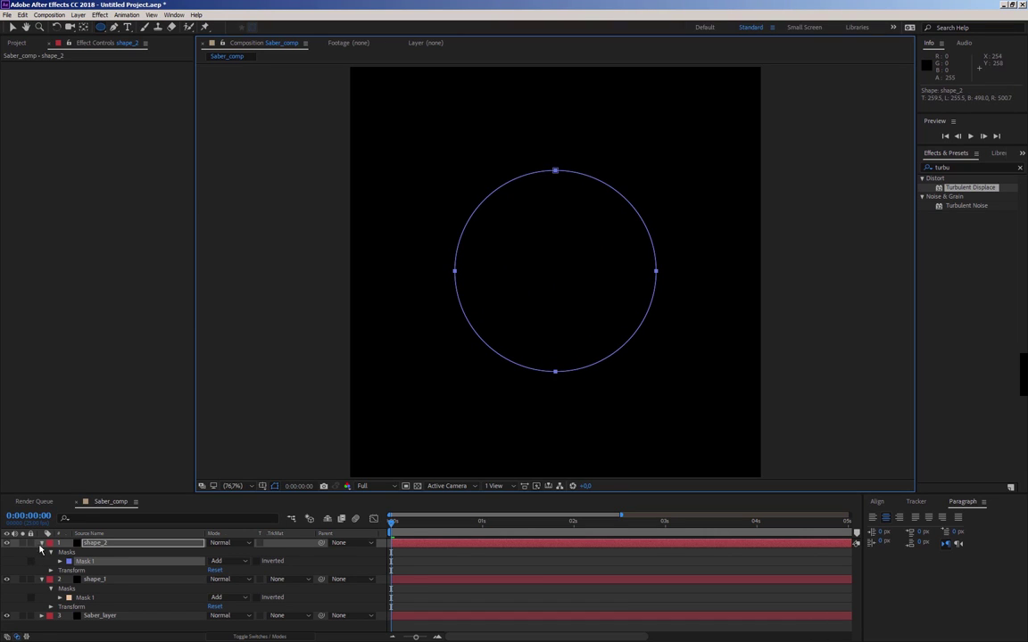
left_click(41, 543)
left_click(91, 614)
Step: Add a third black solid named shape_3
right_click(92, 611)
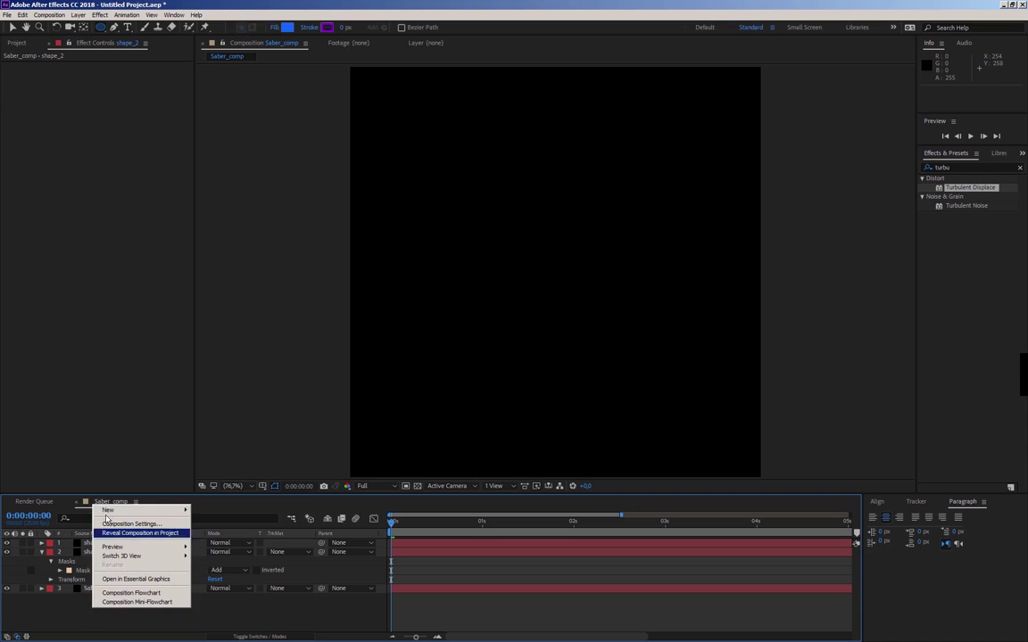
mouse_move(109, 511)
left_click(56, 533)
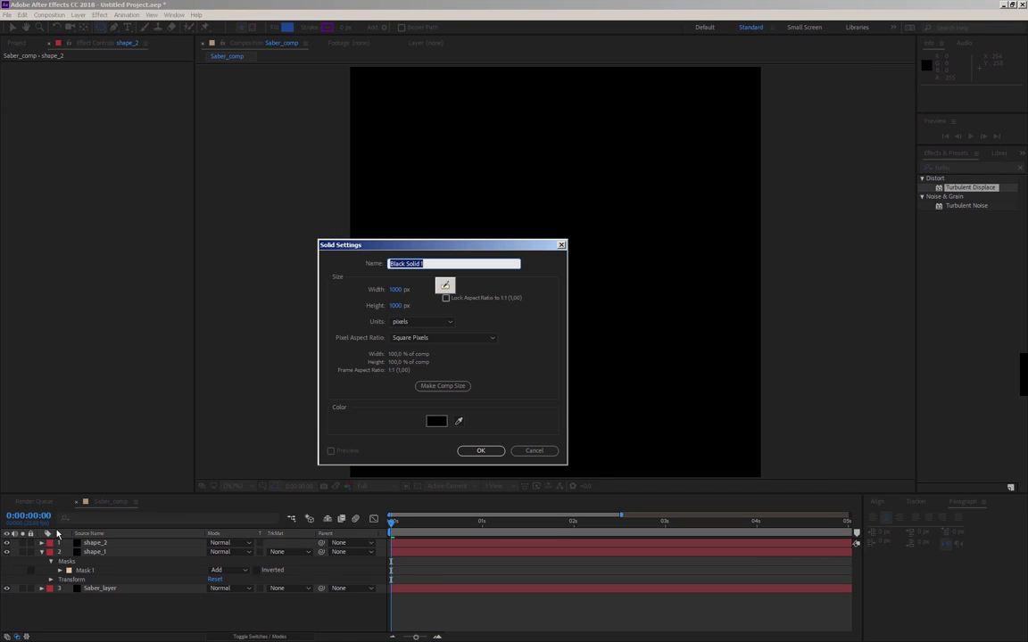
type("shape_3")
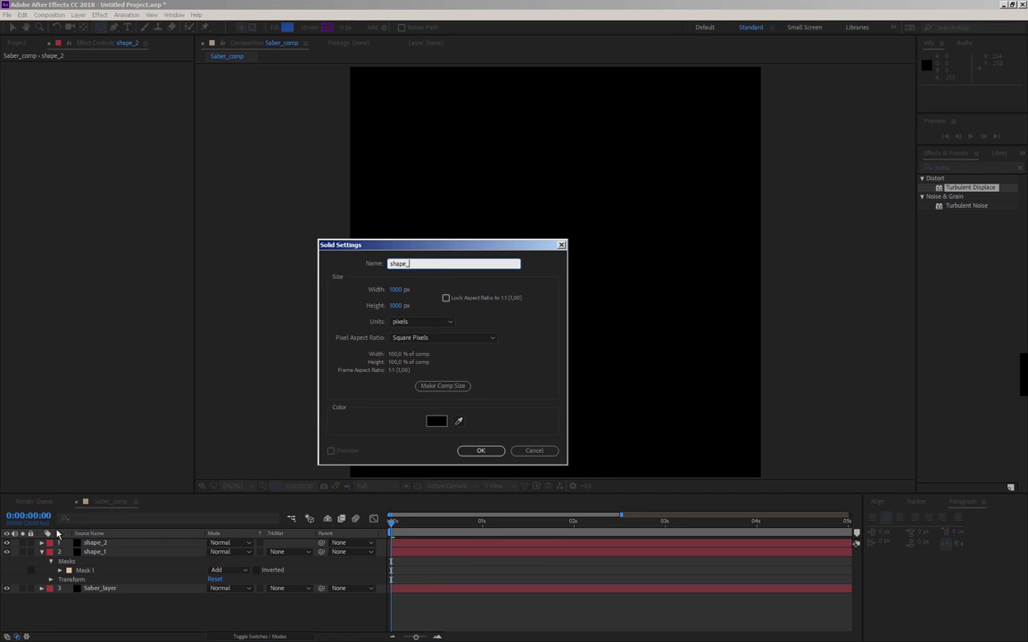
left_click(480, 451)
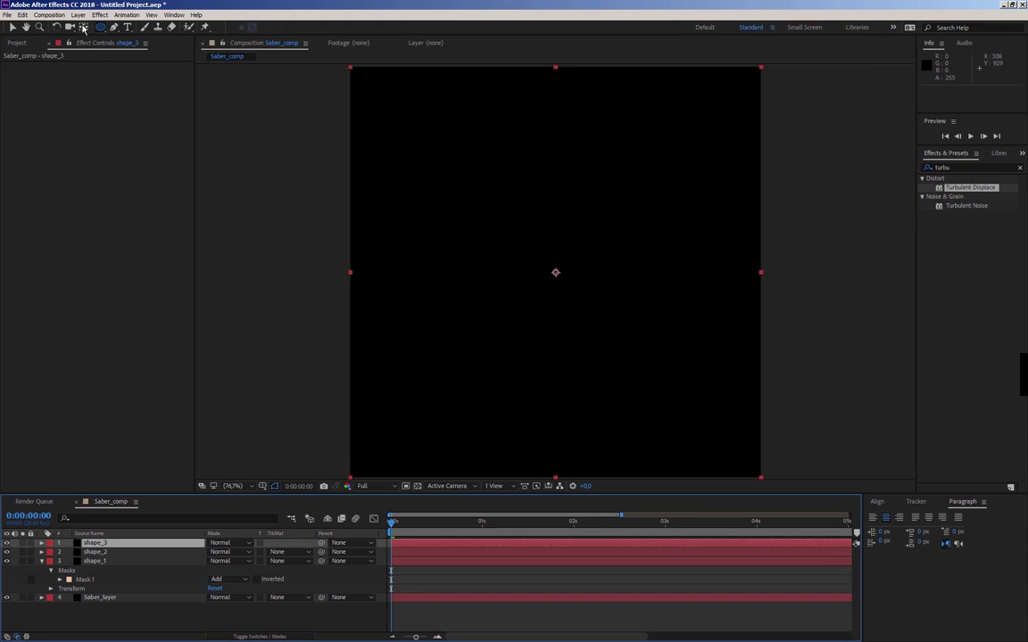
Step: Draw a pentagon mask from the comp centre on shape_3 with the Polygon tool
left_click(100, 27)
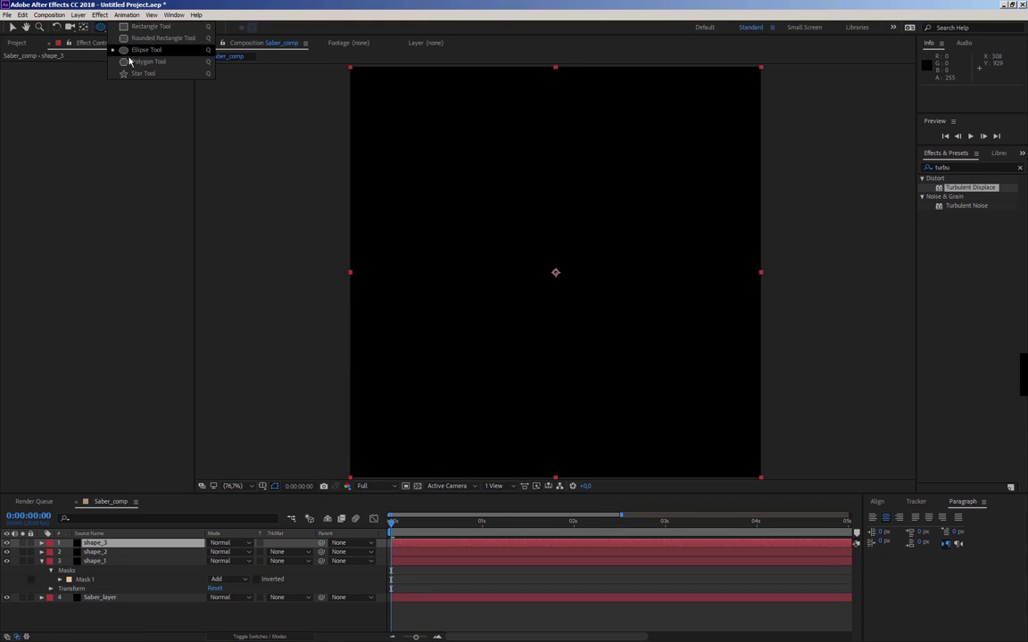
left_click(140, 67)
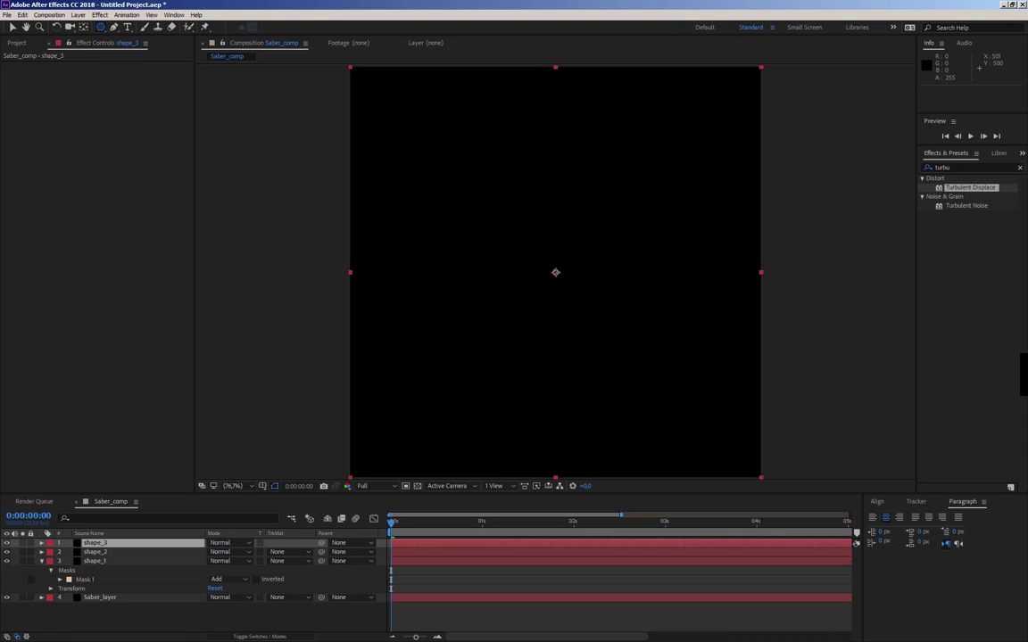
left_click_drag(555, 272, 554, 174)
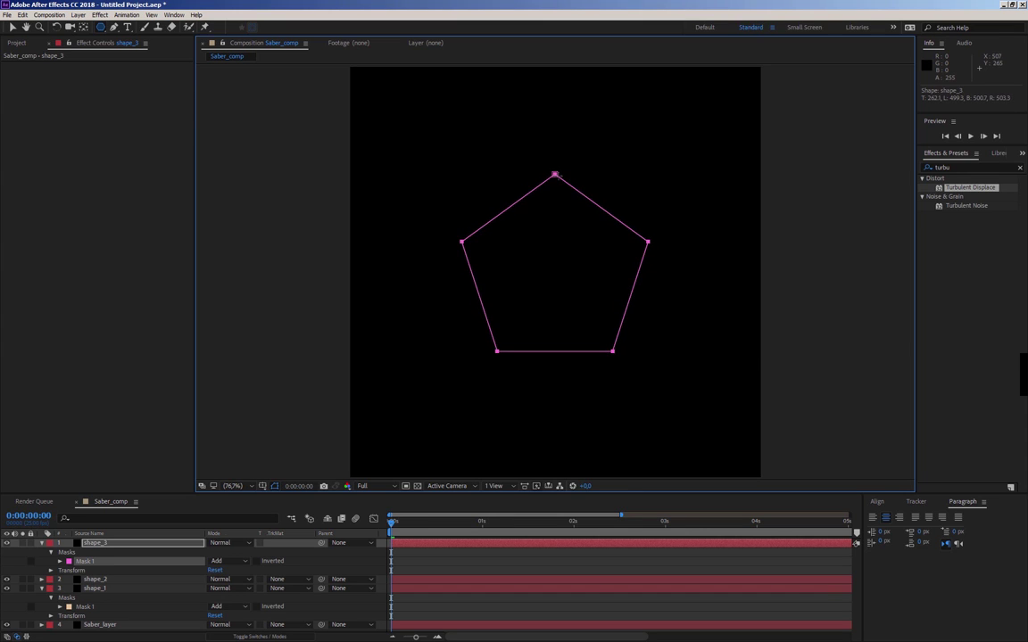
left_click(41, 544)
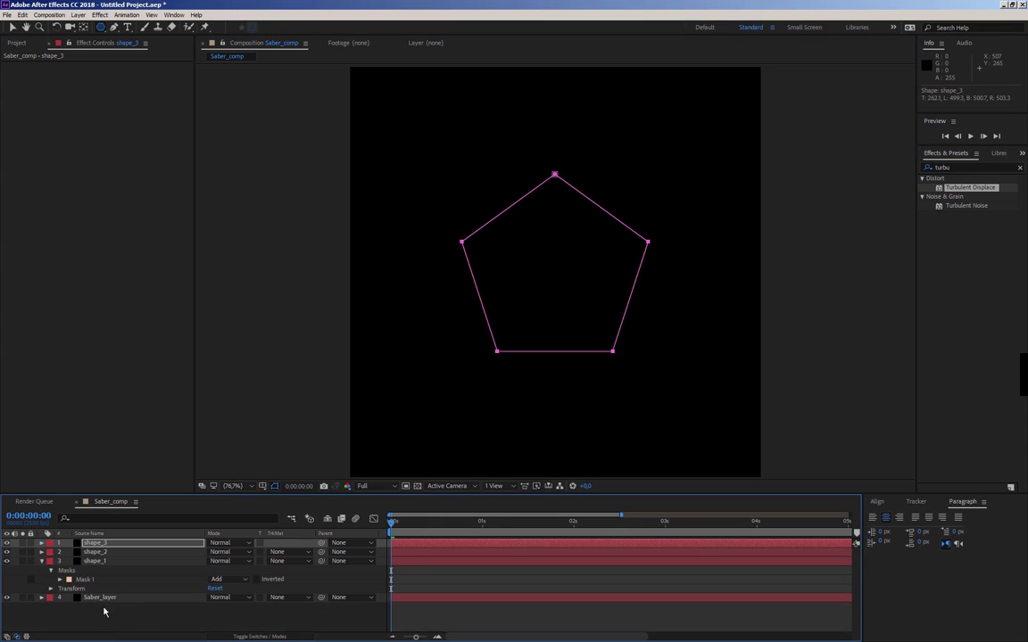
Step: Select the Saber and Turbulent Displace effects on Saber_layer
left_click(95, 598)
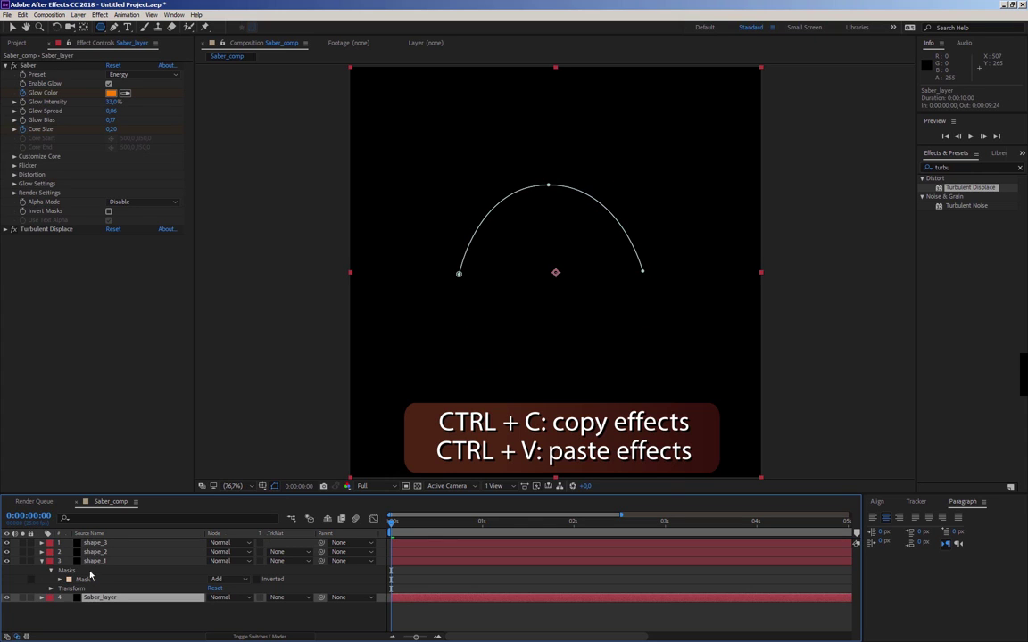
left_click(8, 67)
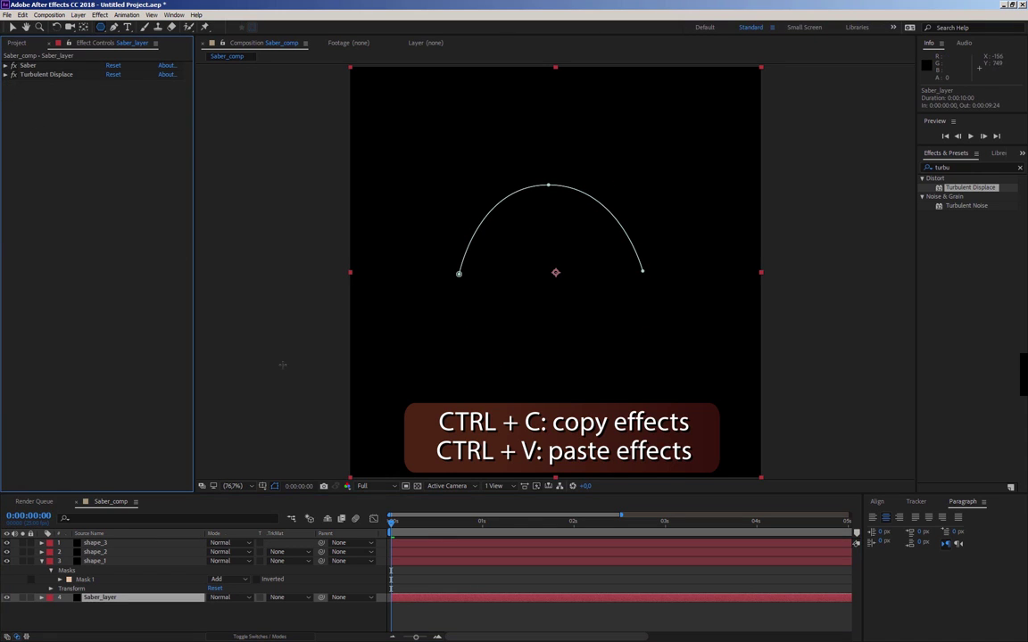
left_click(26, 66)
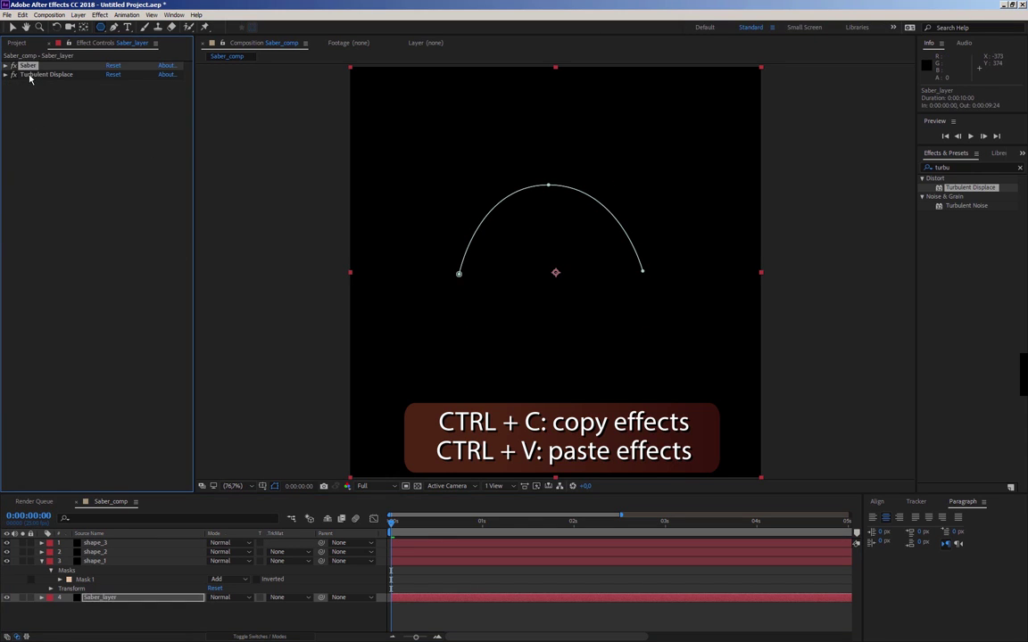
left_click(30, 75, "shift")
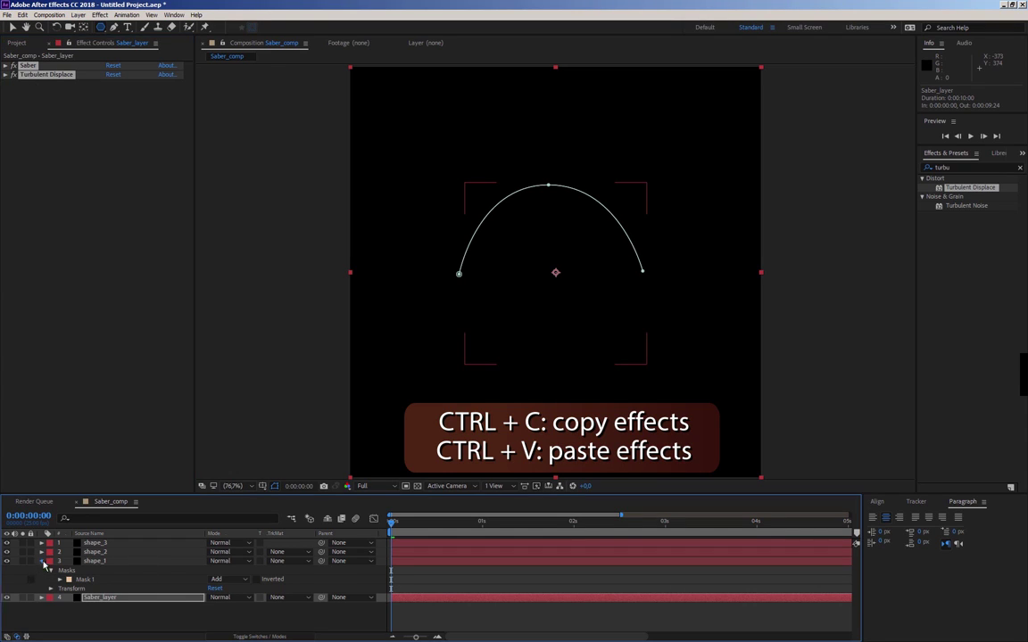
Step: Paste the effects onto shape_1, shape_2 and shape_3, then solo shape_1
left_click(41, 561)
left_click(95, 543)
left_click(96, 562, "shift")
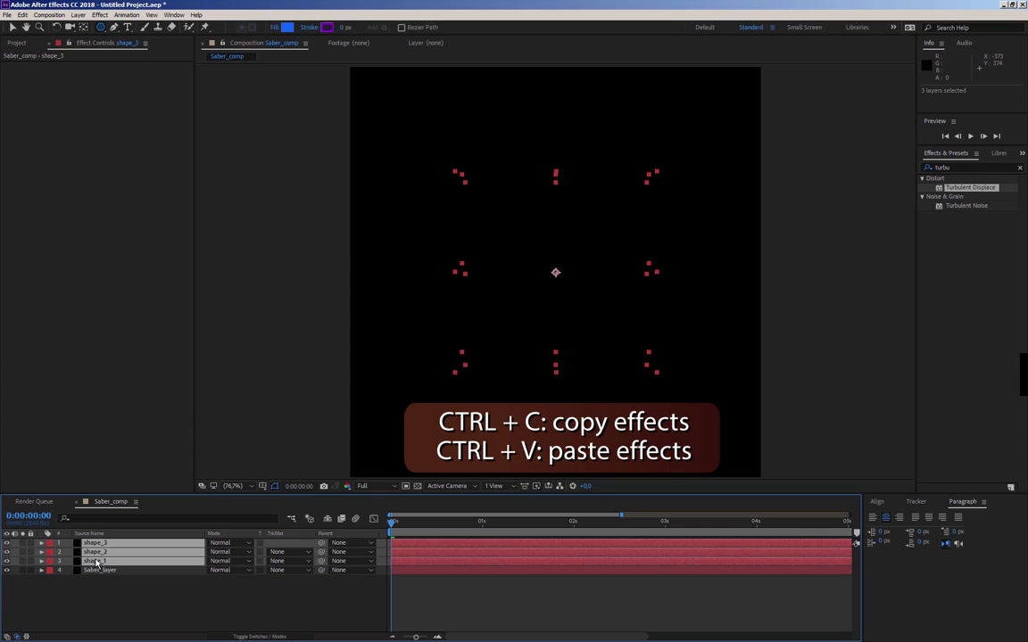
key("ctrl+v")
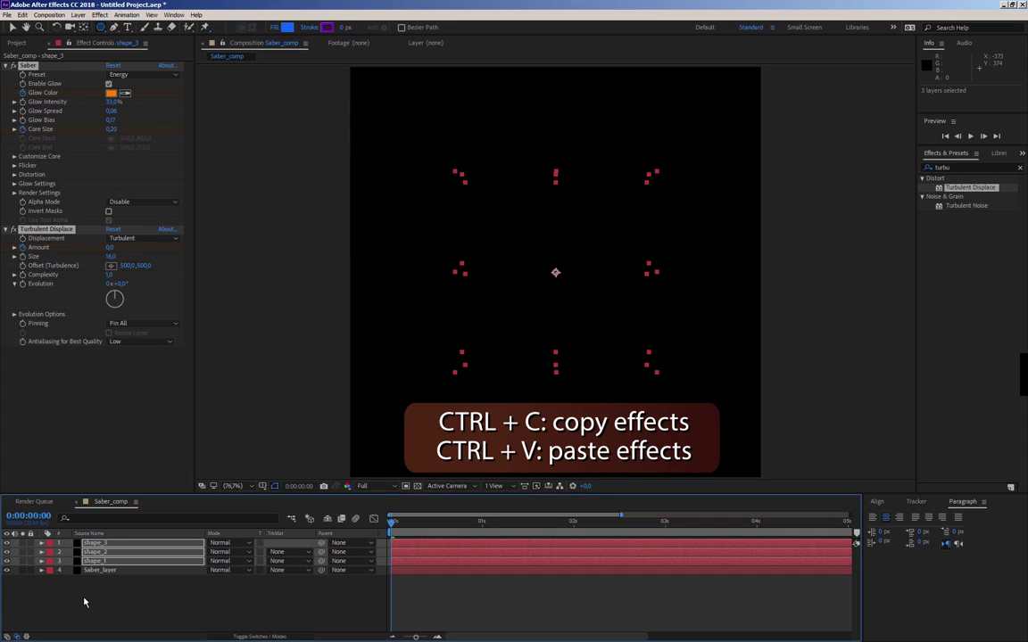
left_click(83, 602)
left_click(23, 560)
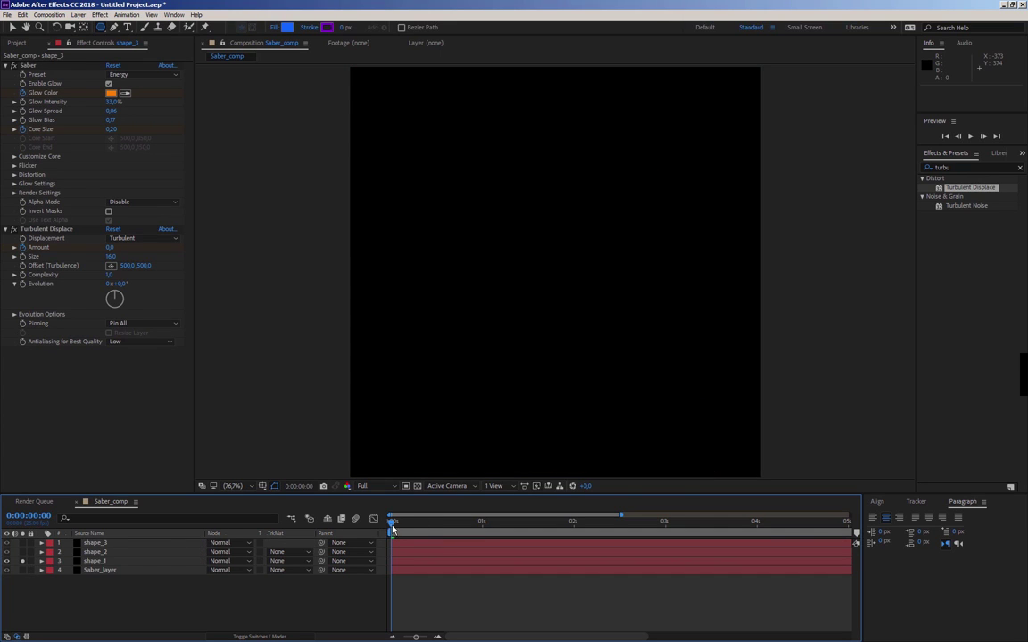
Step: Preview the soloed square outline, then solo shape_2 and preview its glowing ring
mouse_move(399, 527)
left_mouse_down()
mouse_move(491, 526)
mouse_move(648, 551)
mouse_move(330, 538)
left_mouse_up()
left_click(23, 551)
left_click_drag(397, 525, 598, 522)
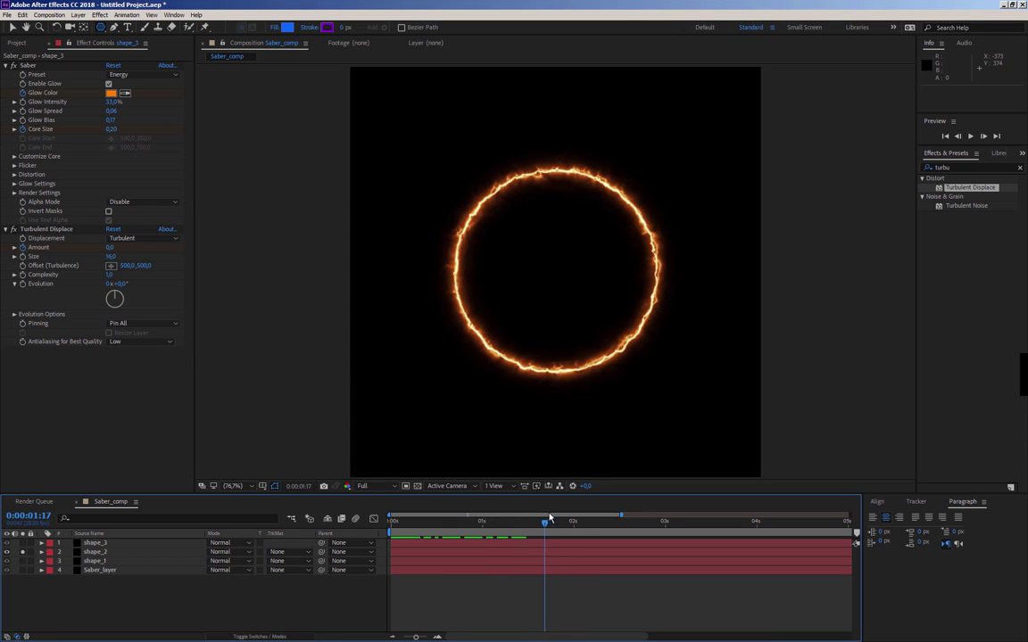
mouse_move(616, 523)
left_mouse_down()
mouse_move(671, 530)
mouse_move(38, 543)
left_mouse_up()
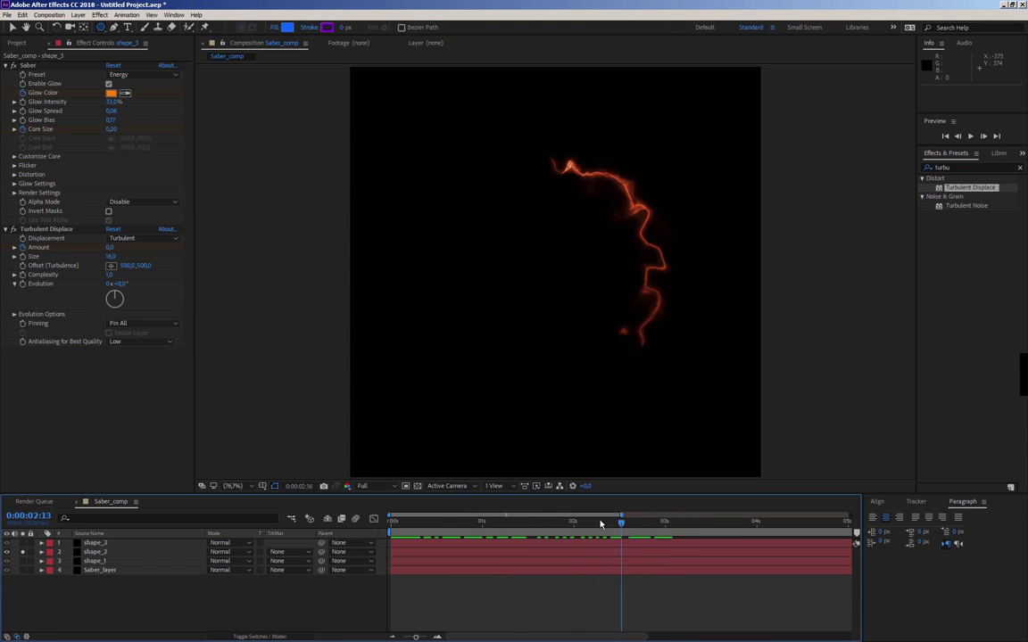
Step: Solo shape_3 to preview the pentagon outline and hide Saber_layer
left_click(23, 553)
mouse_move(393, 525)
left_mouse_down()
mouse_move(608, 521)
mouse_move(603, 532)
mouse_move(328, 519)
left_mouse_up()
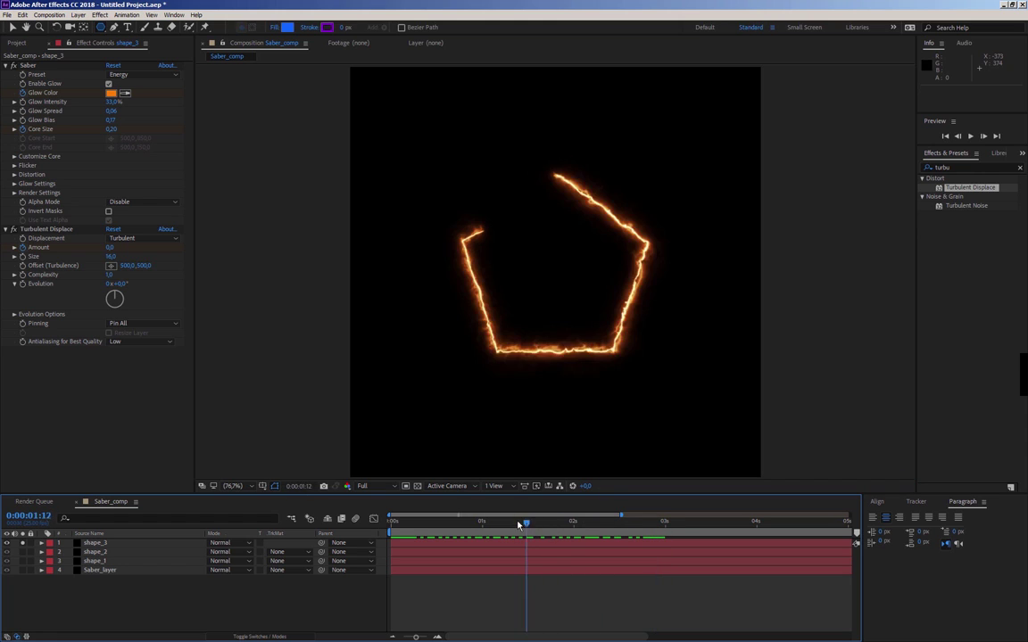
left_click(7, 569)
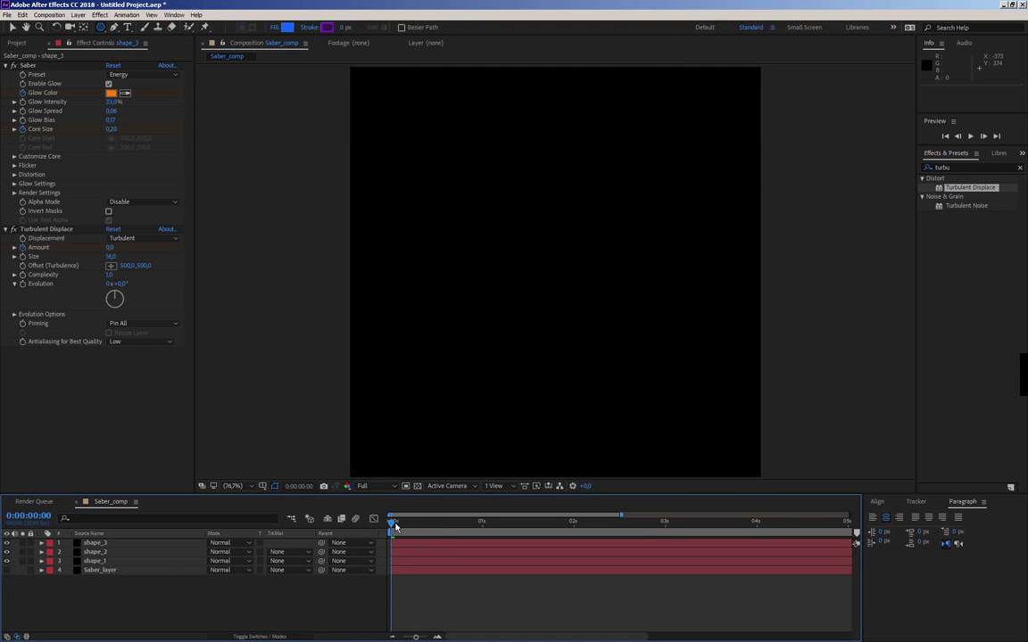
left_click_drag(396, 527, 486, 522)
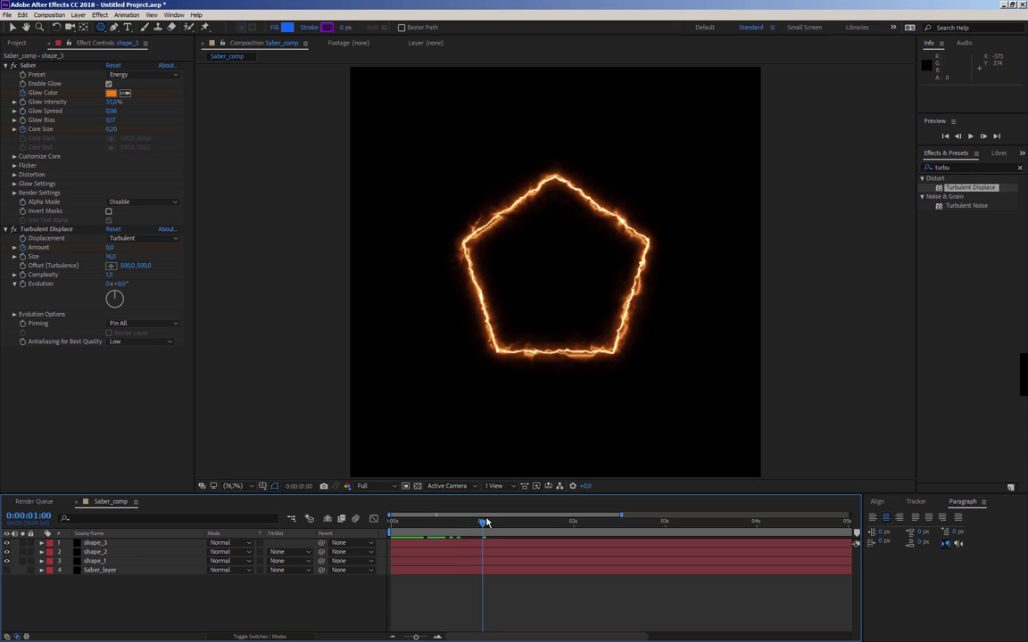
Step: Set shape_1, shape_2 and shape_3 to Add blend mode and scrub to check the glow
left_click(134, 560)
left_click(152, 543, "shift")
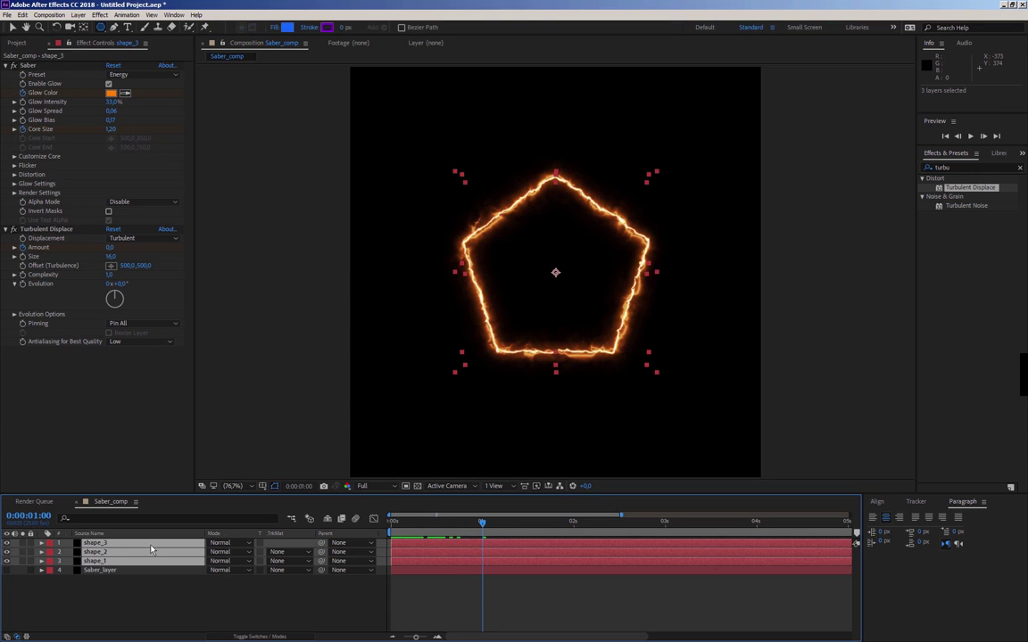
left_click(225, 548)
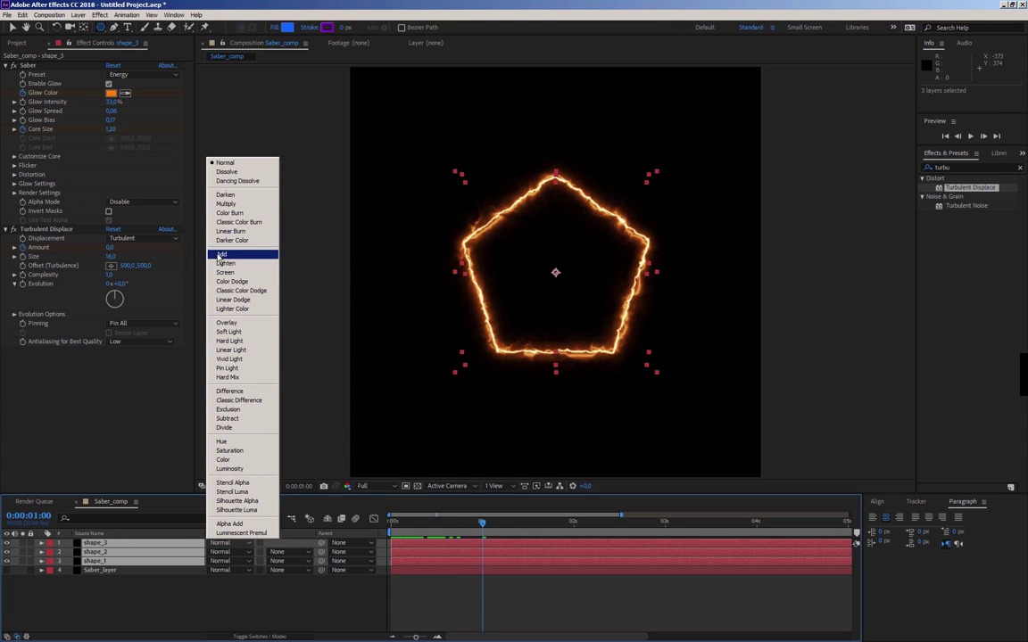
left_click(199, 232)
left_click(239, 592)
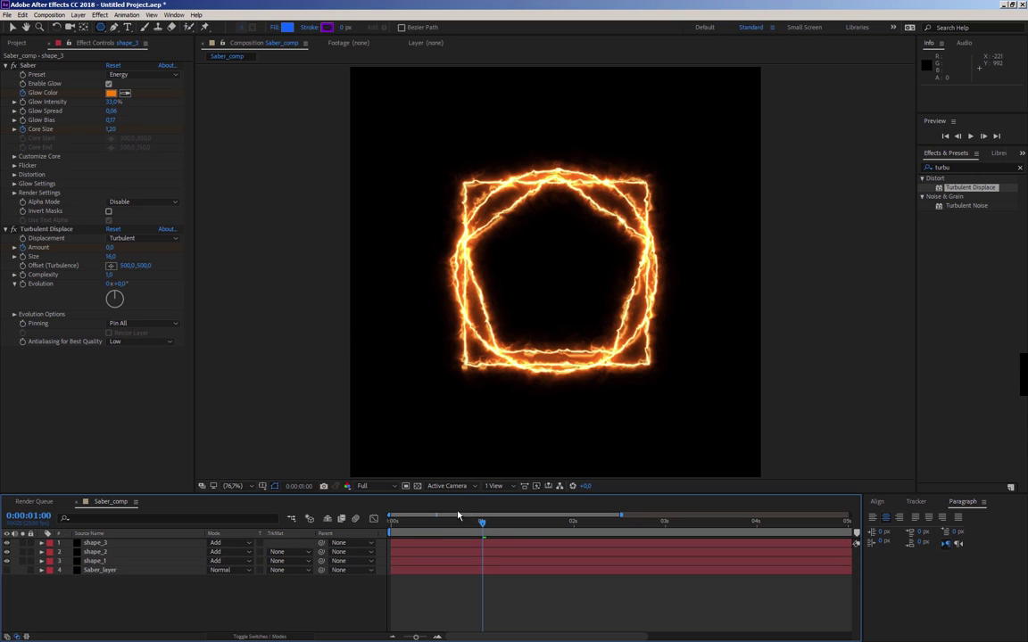
mouse_move(455, 527)
left_mouse_down()
mouse_move(398, 528)
mouse_move(511, 519)
left_mouse_up()
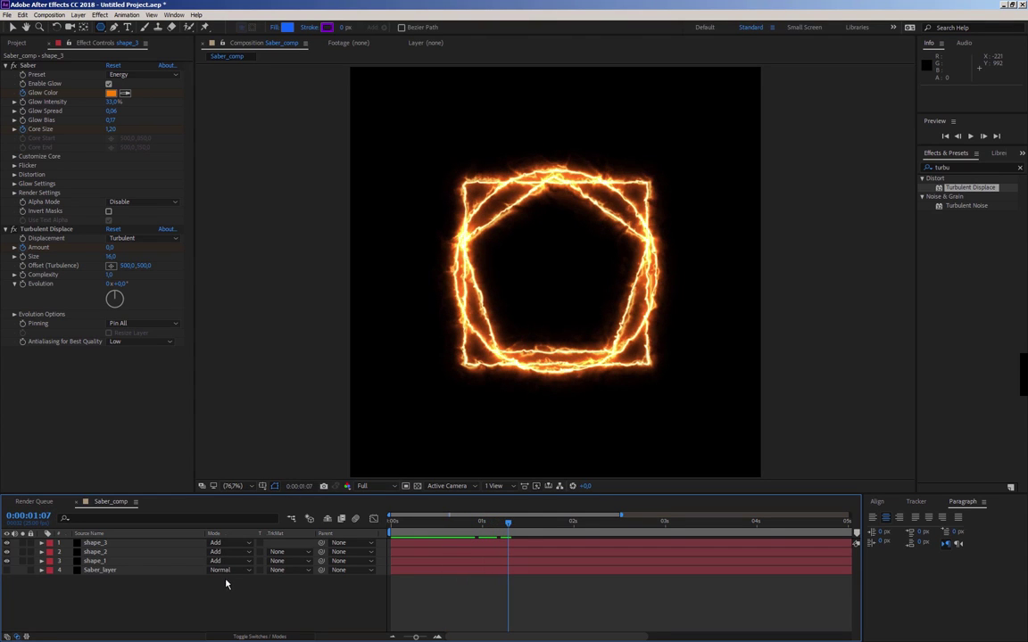
Step: Reveal Rotation on the three shape layers and give shape_3 the expression time*50
left_click(93, 544)
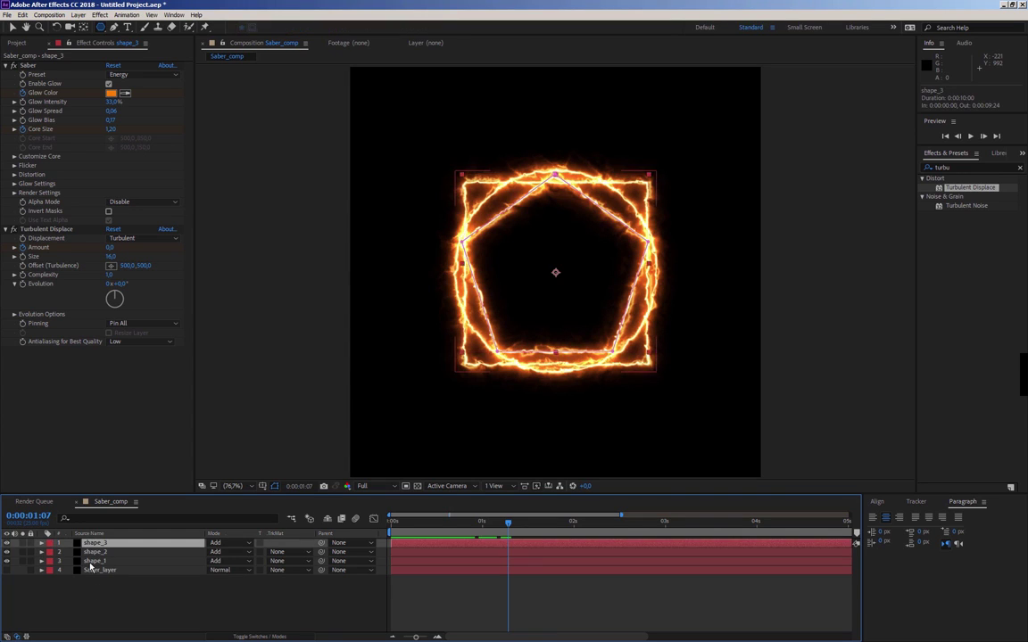
left_click(82, 560, "shift")
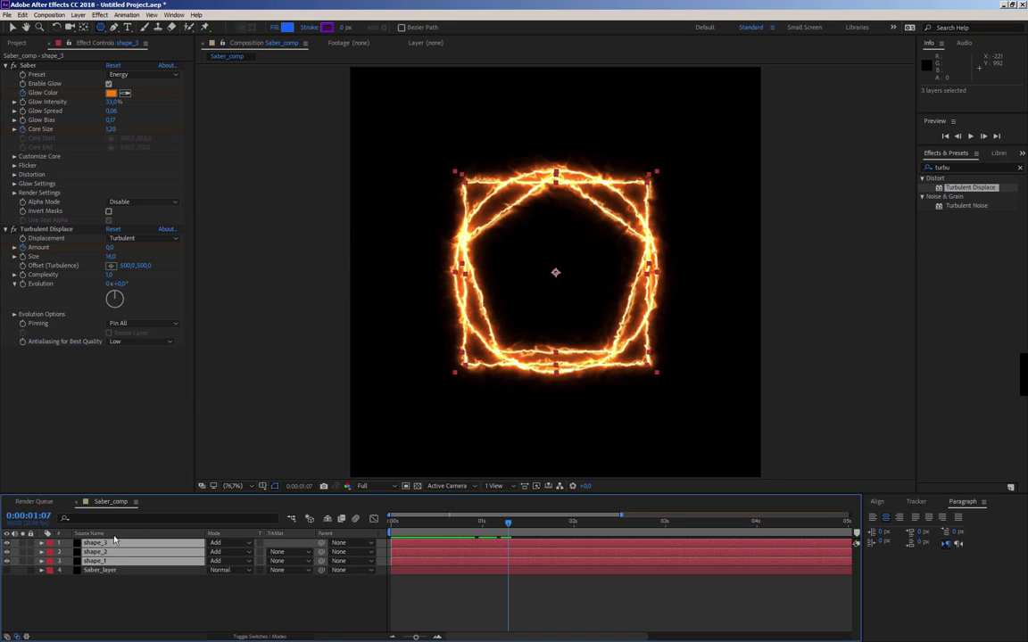
left_click_drag(224, 493, 223, 437)
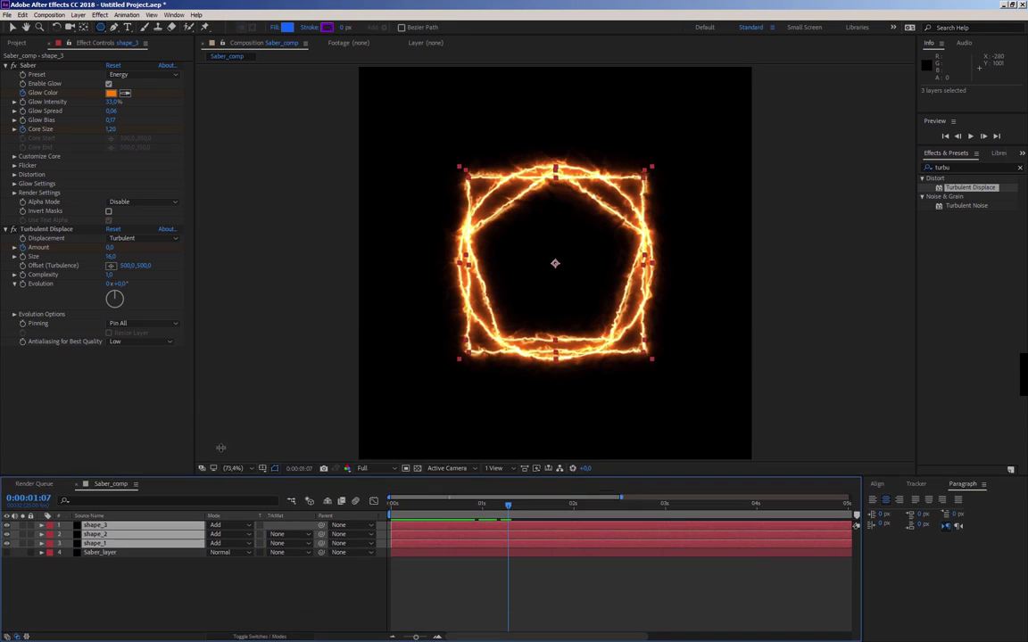
key("r")
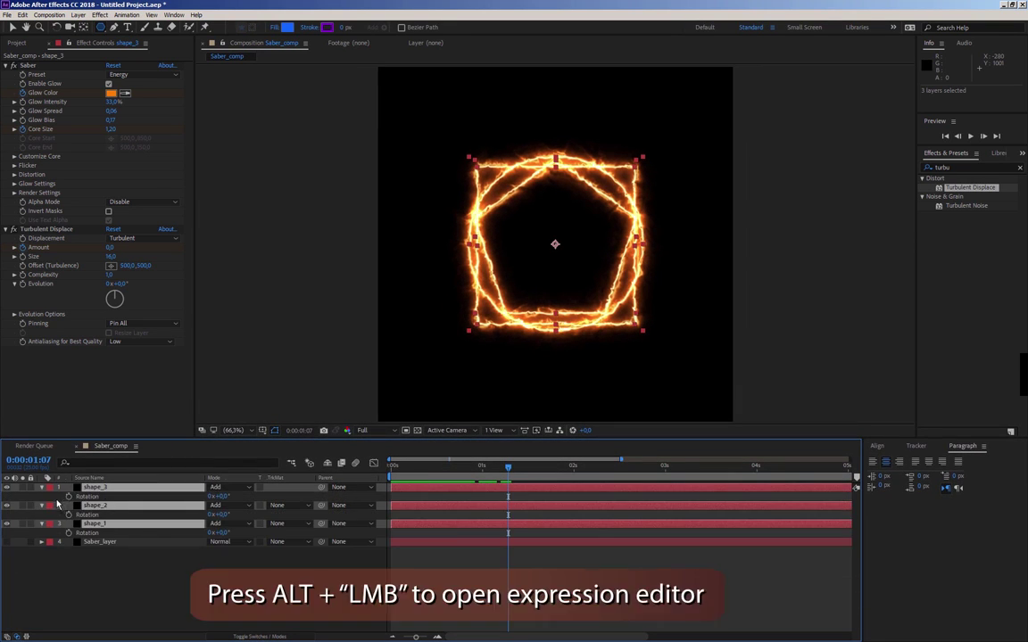
left_click(68, 497, "alt")
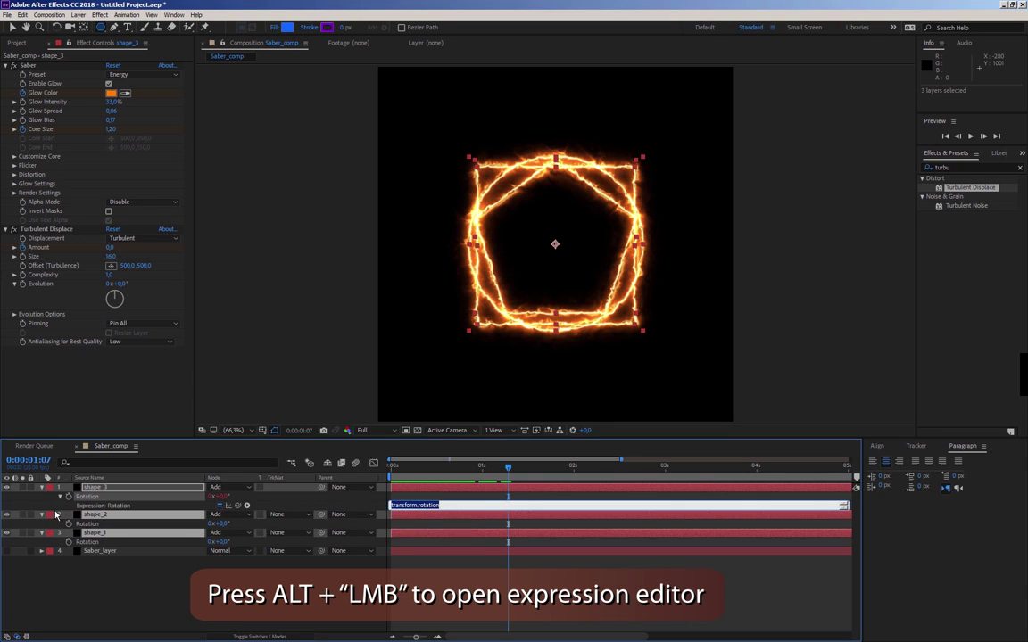
type("time*50")
left_click(246, 527)
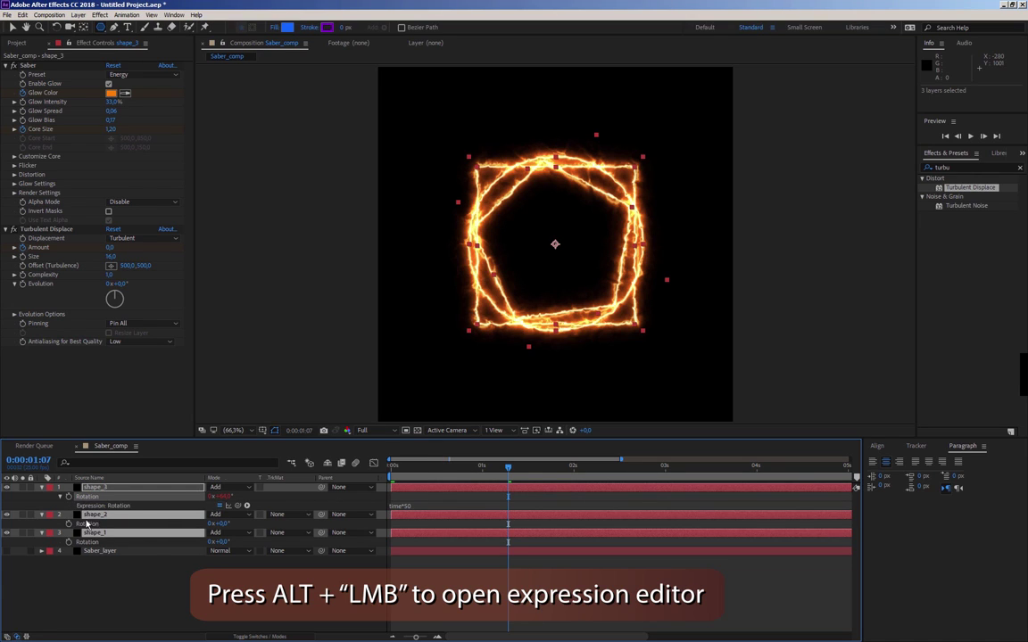
Step: Undo an accidental paste and give shape_1 the reversed rotation expression time*-50
key("ctrl+v")
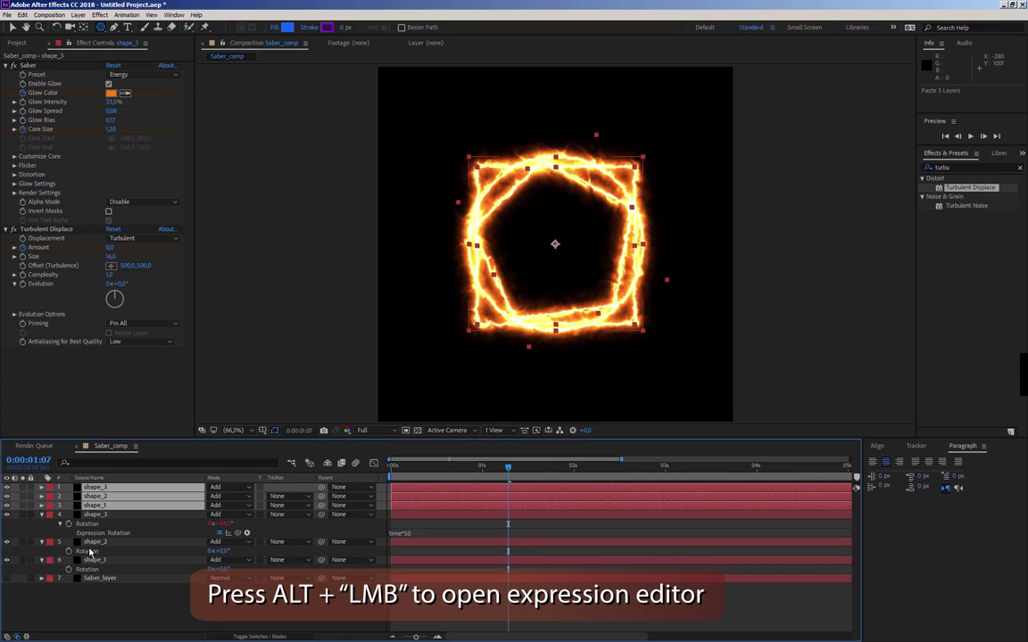
key("ctrl+z")
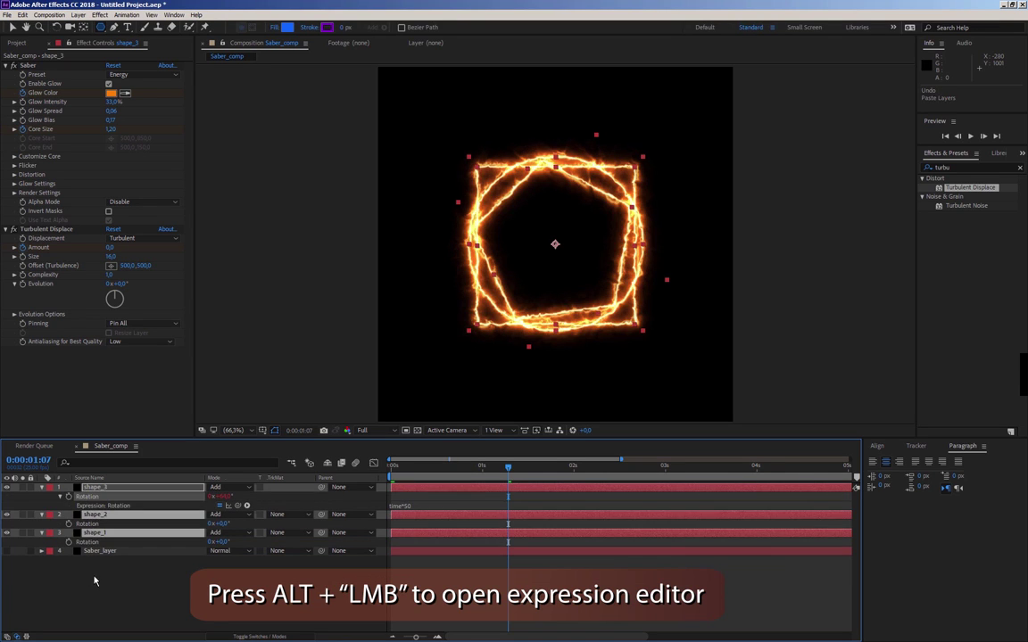
left_click(94, 487)
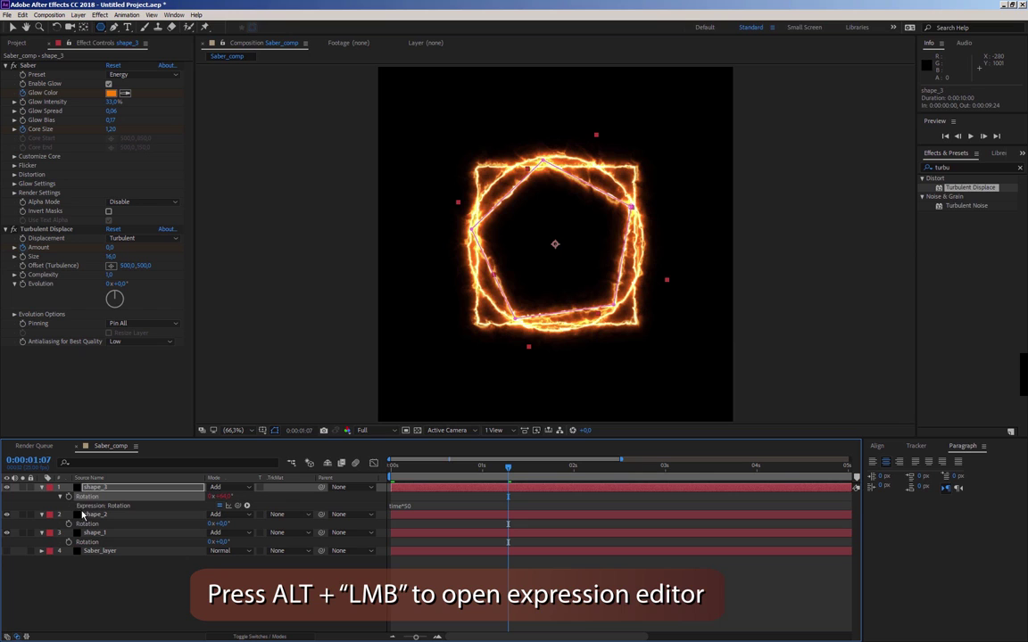
left_click(87, 542)
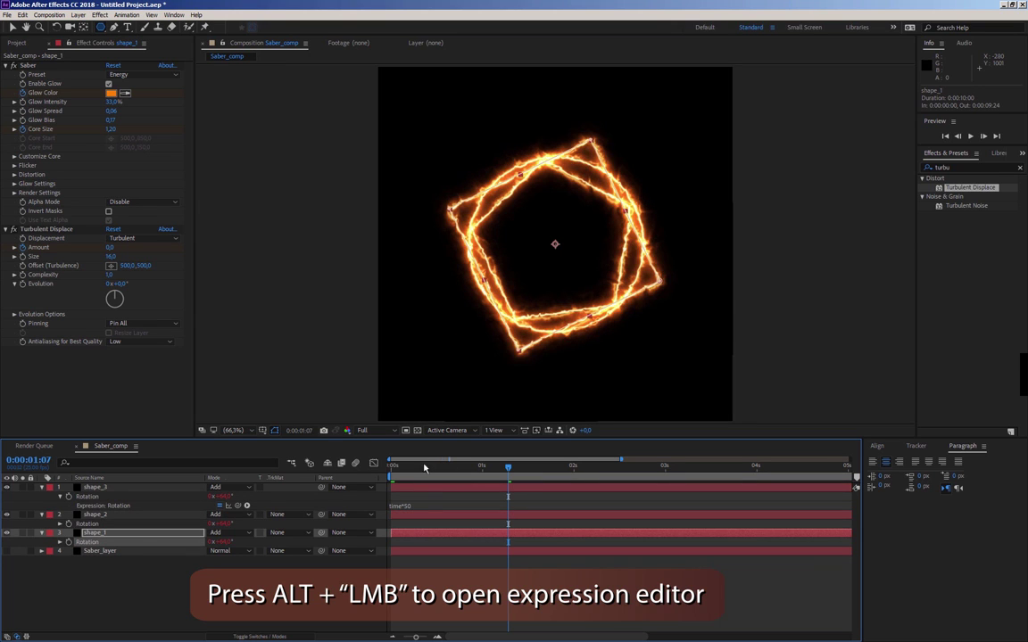
mouse_move(424, 468)
left_mouse_down()
mouse_move(396, 468)
mouse_move(536, 473)
mouse_move(515, 468)
left_mouse_up()
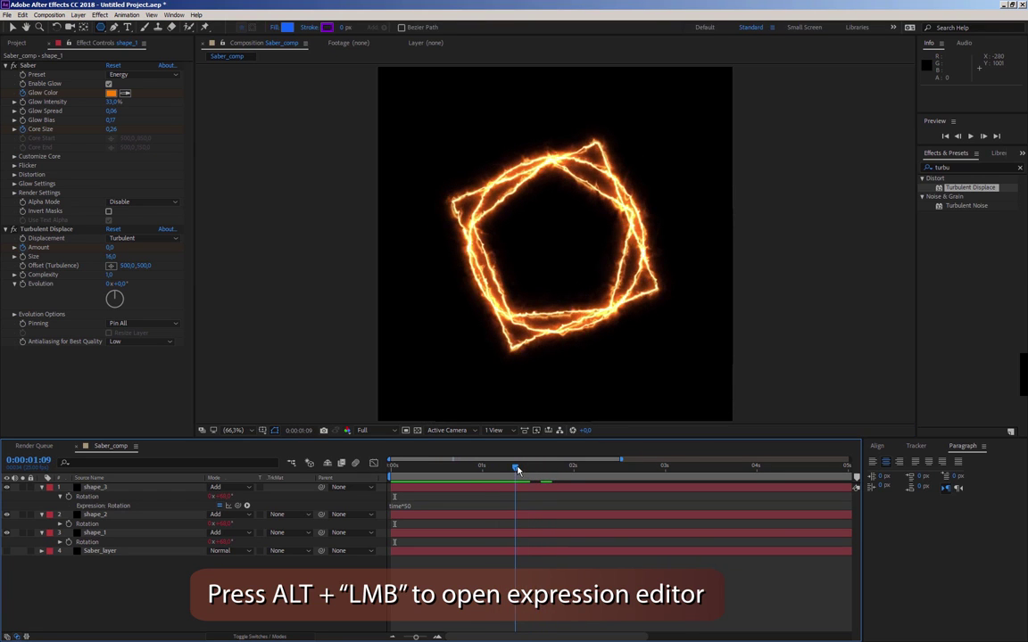
left_click(68, 542, "alt")
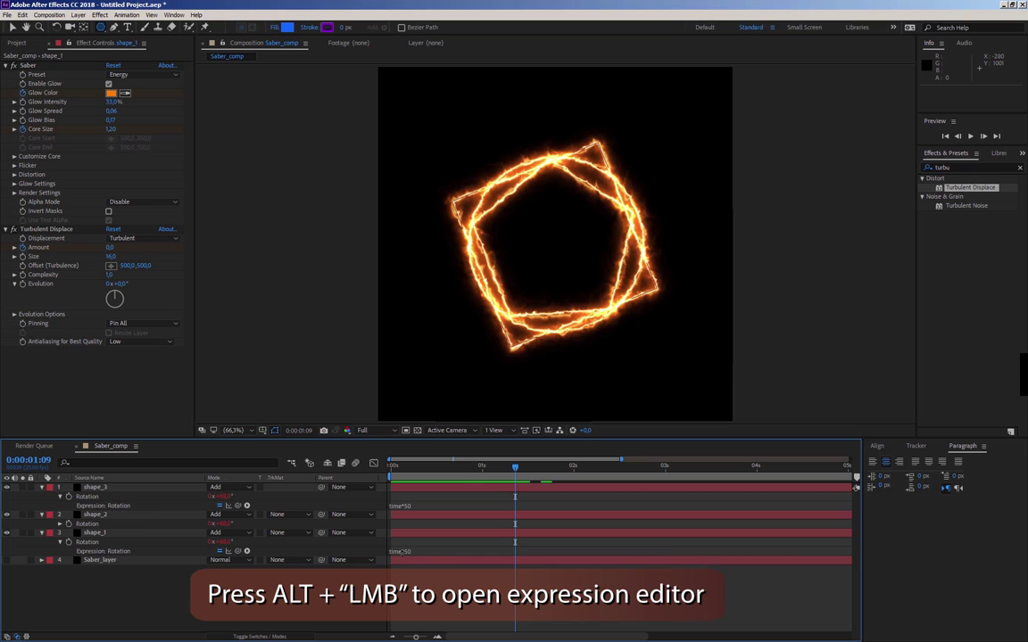
left_click(402, 551)
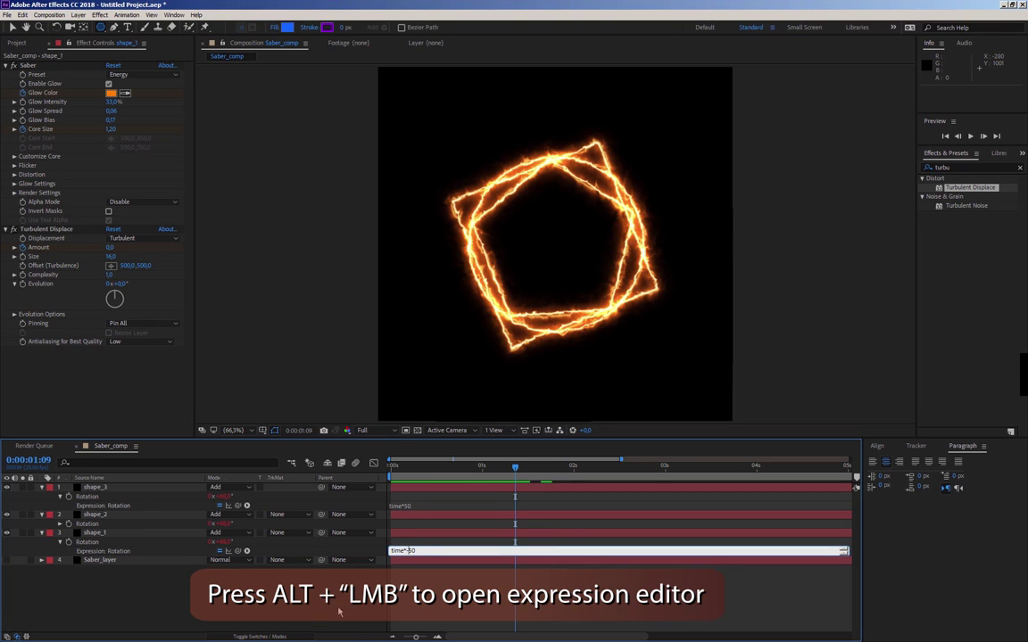
left_click(282, 630)
Step: Scrub and play a preview of the shapes spinning in opposite directions
mouse_move(412, 479)
left_mouse_down()
mouse_move(367, 480)
mouse_move(523, 486)
mouse_move(511, 487)
left_mouse_up()
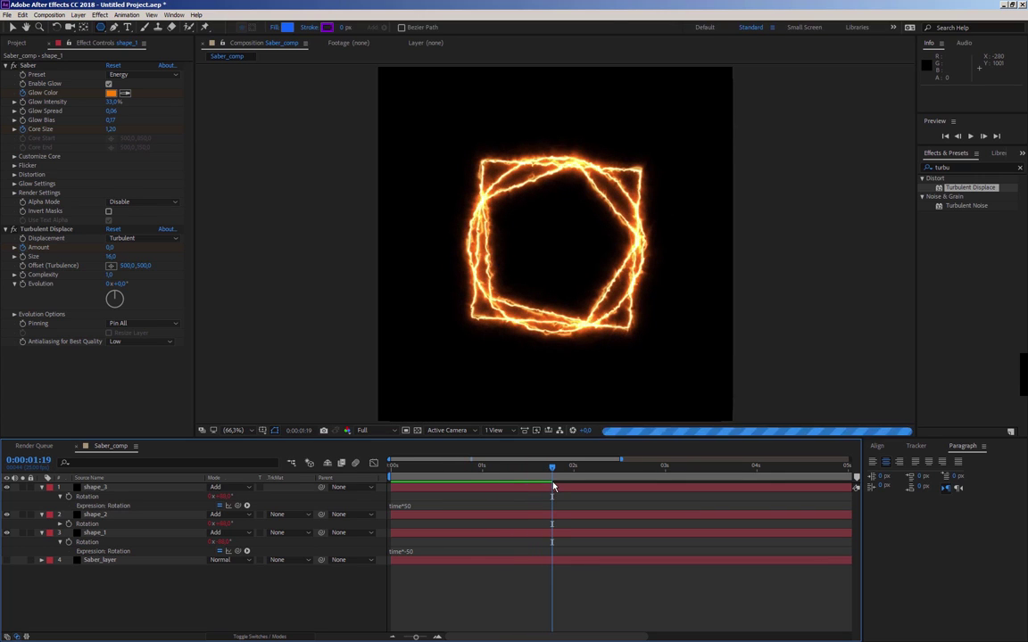
left_click_drag(511, 487, 553, 486)
mouse_move(437, 473)
left_mouse_down()
mouse_move(418, 475)
mouse_move(621, 481)
left_mouse_up()
key("space")
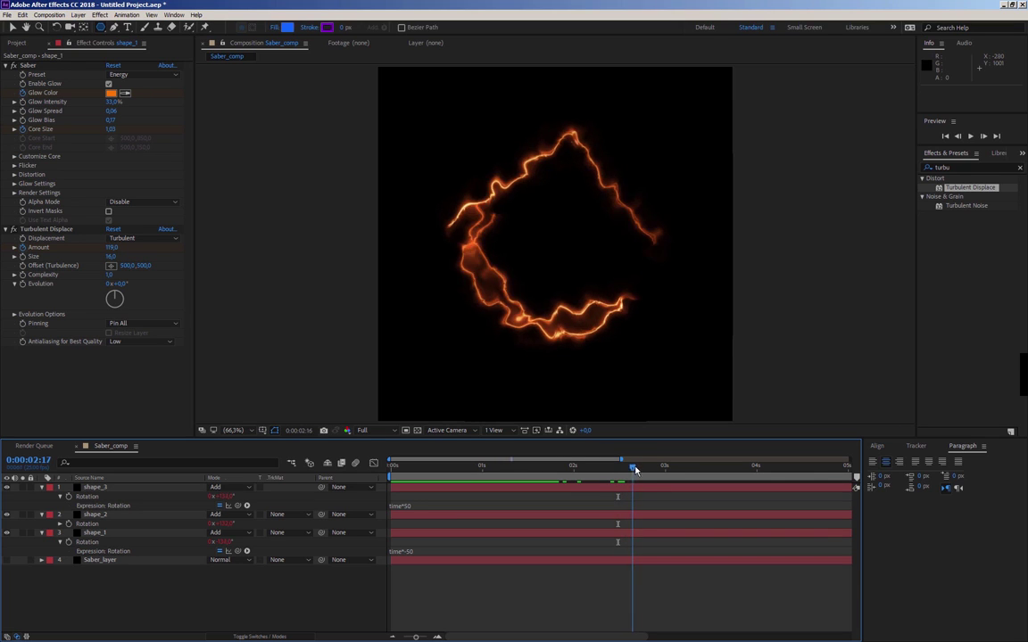
key("space")
left_click_drag(607, 475, 512, 474)
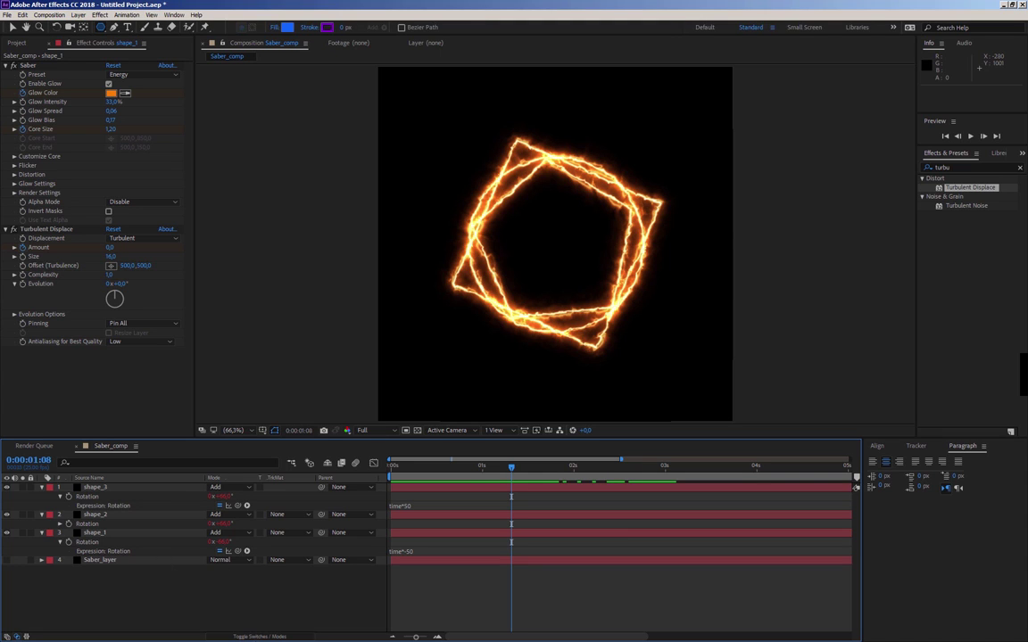
Step: Make shape_3 and shape_2 3D layers and collapse the shape layers' properties
left_click(252, 636)
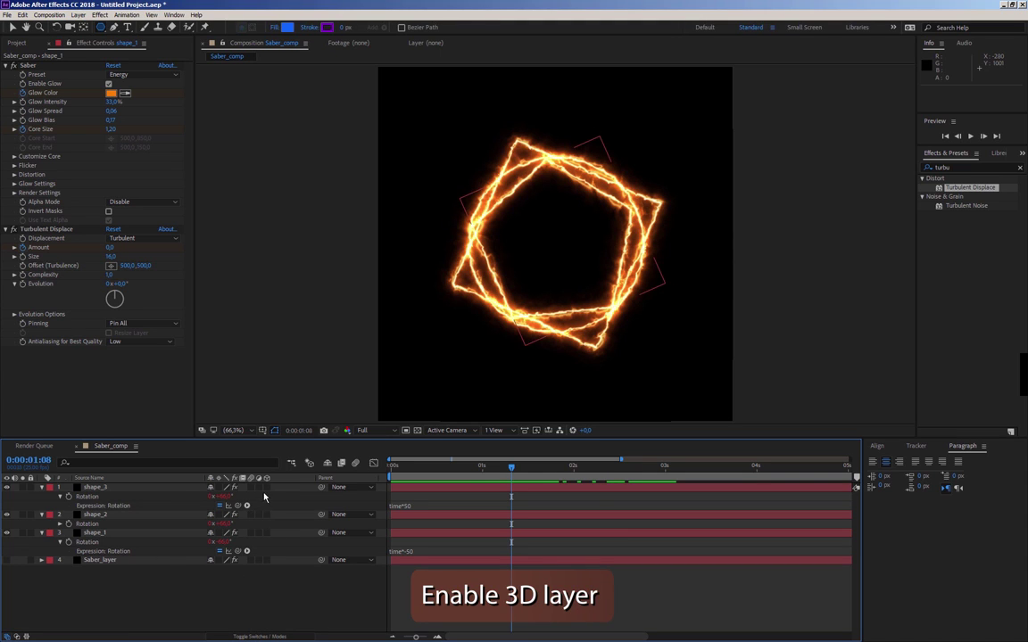
left_click(266, 487)
left_click(265, 560)
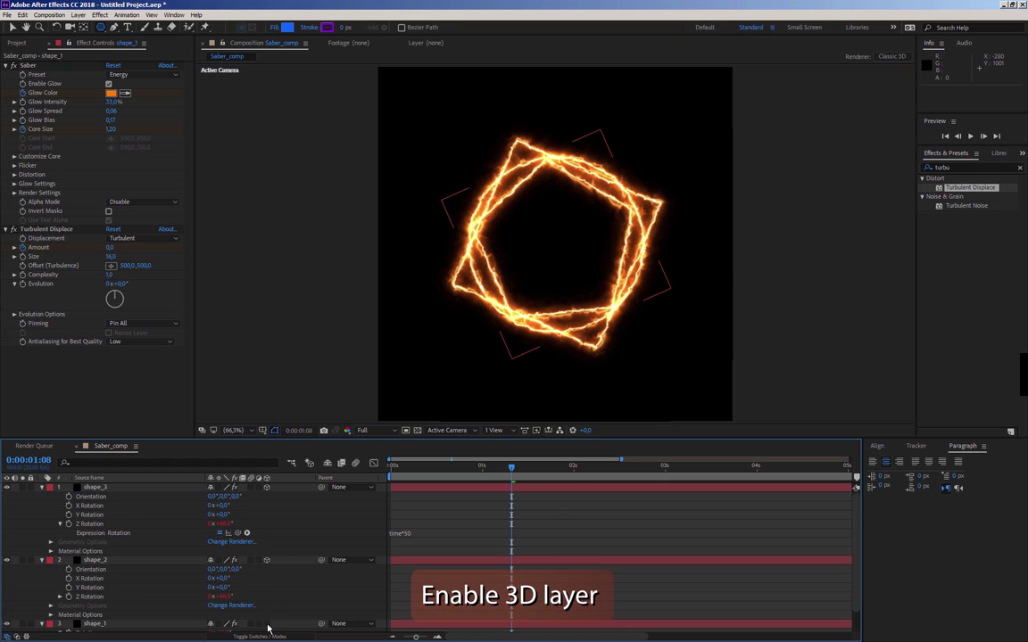
left_click(42, 488)
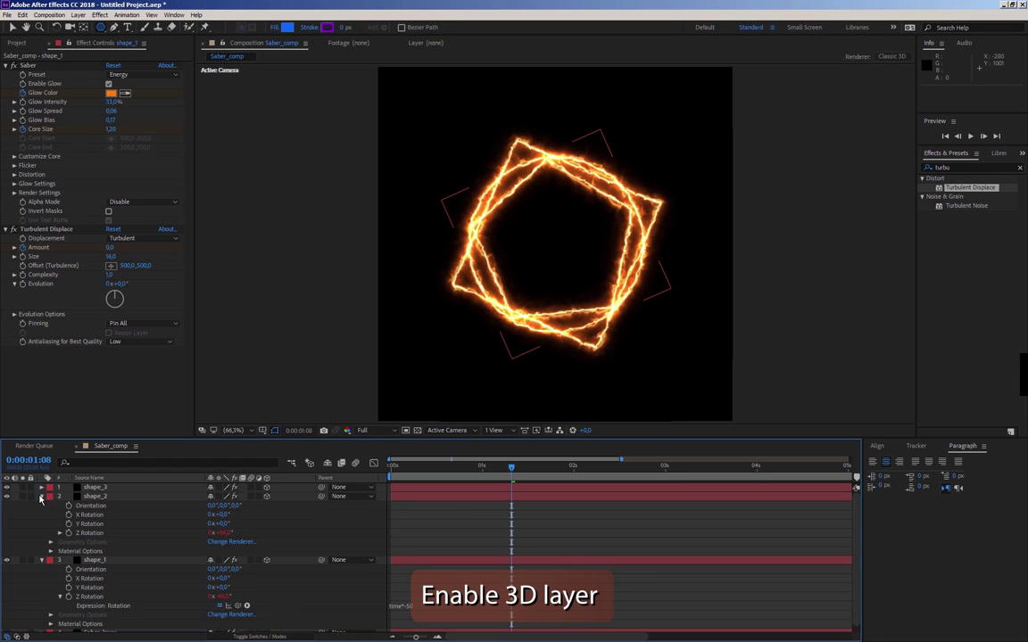
left_click(41, 496)
left_click(42, 506)
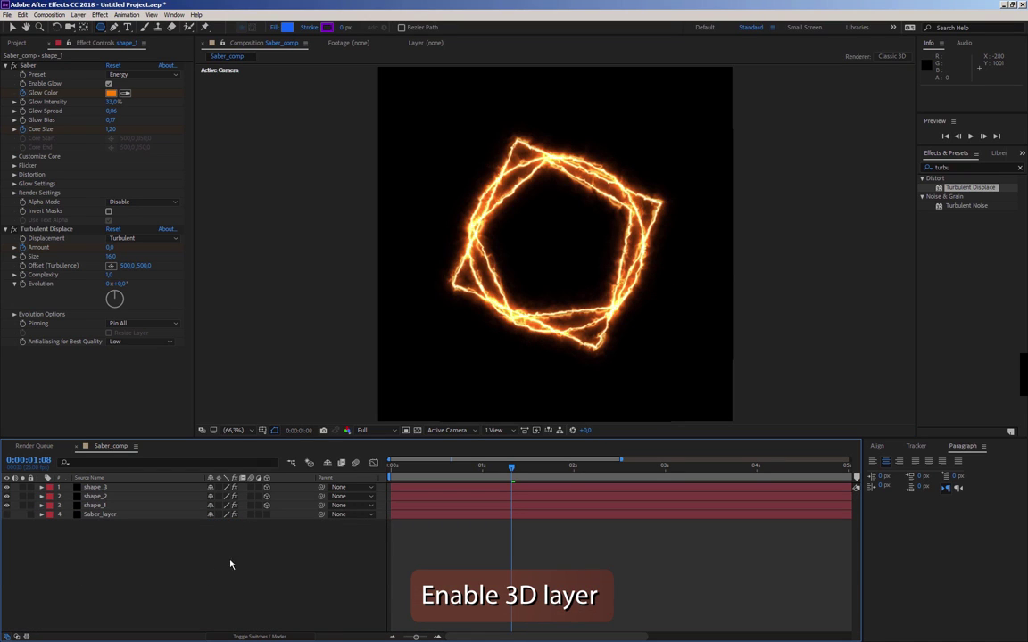
Step: Add a Two-Node Camera 1 with the default camera settings
right_click(214, 459)
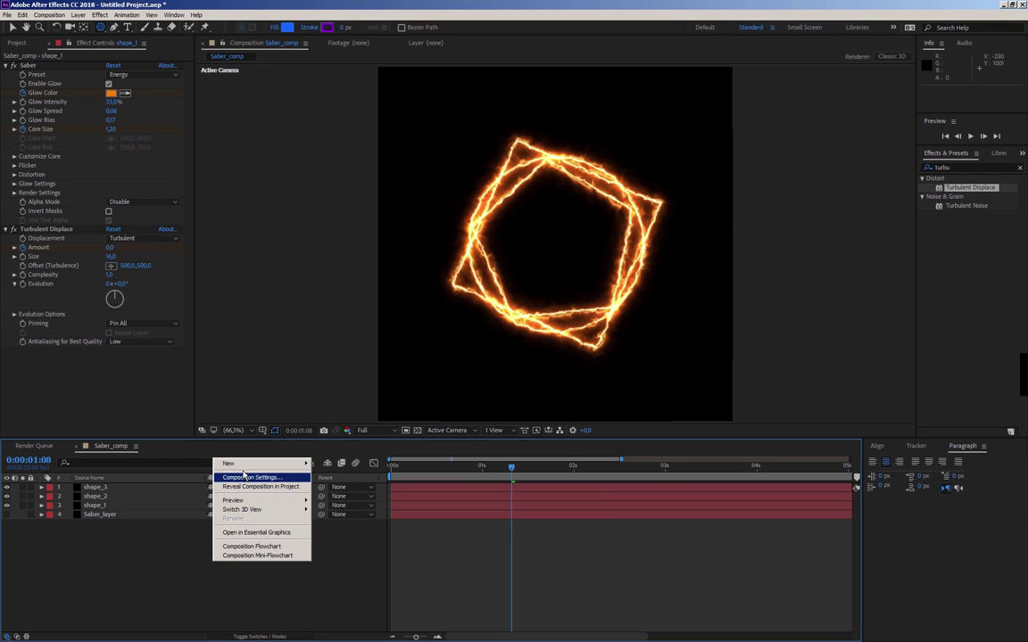
mouse_move(235, 469)
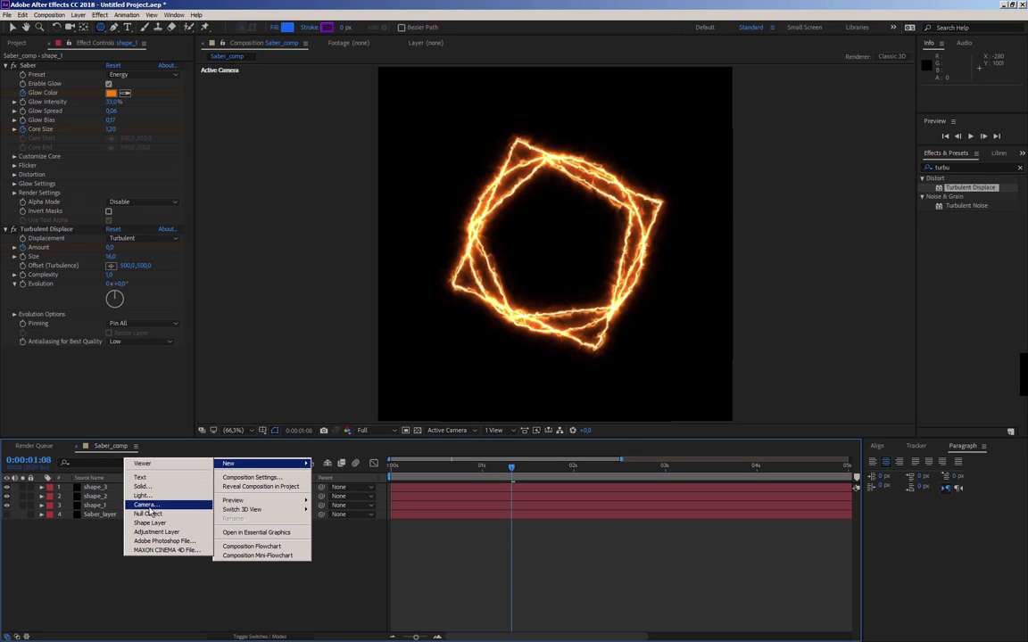
left_click(145, 506)
left_click(719, 495)
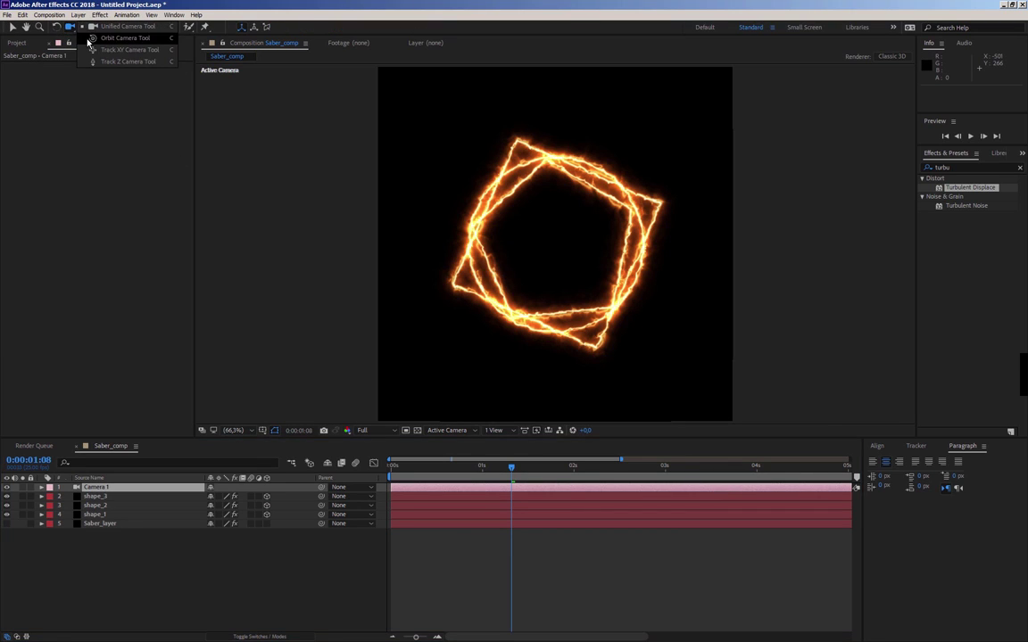
Step: Orbit Camera 1 to an angled view, then push shape_3 to Z -153.2 and shape_2 to Z -65.4
left_click_drag(70, 26, 107, 41)
mouse_move(526, 248)
left_mouse_down()
mouse_move(599, 250)
mouse_move(562, 252)
left_mouse_up()
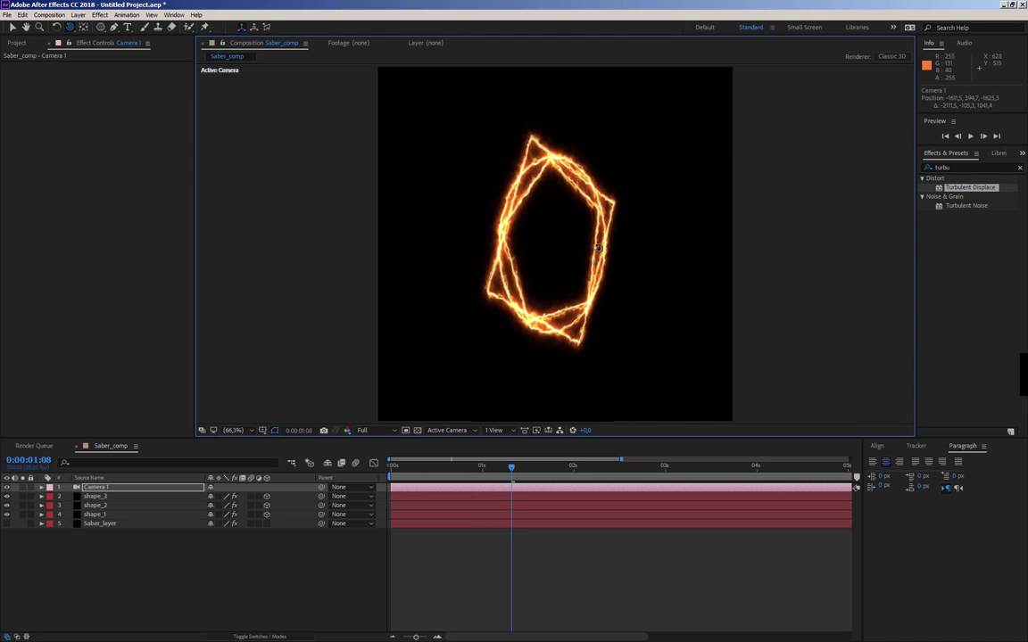
left_click(13, 28)
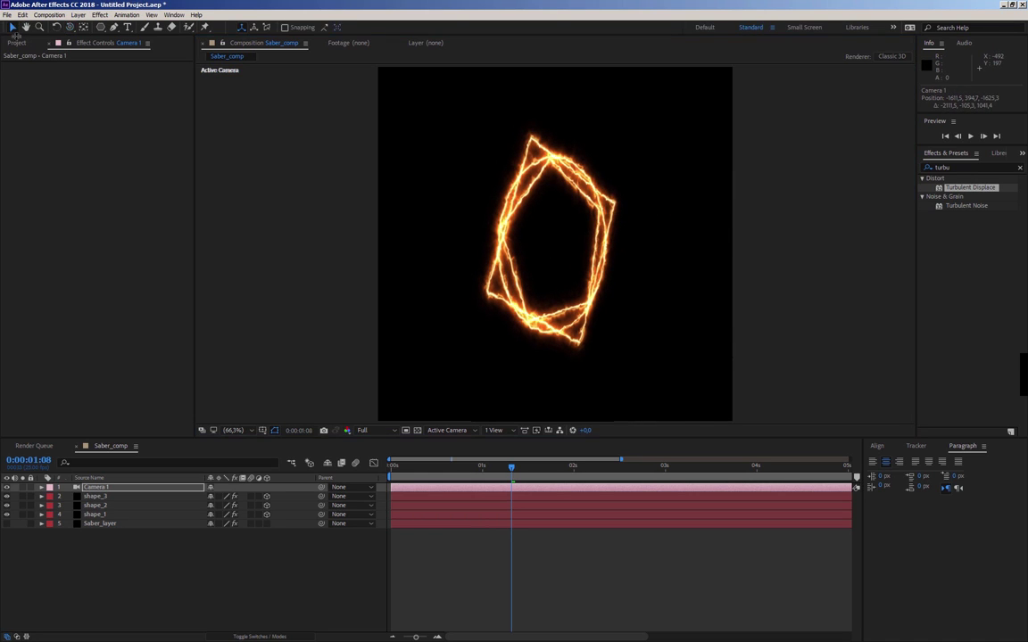
left_click(84, 496)
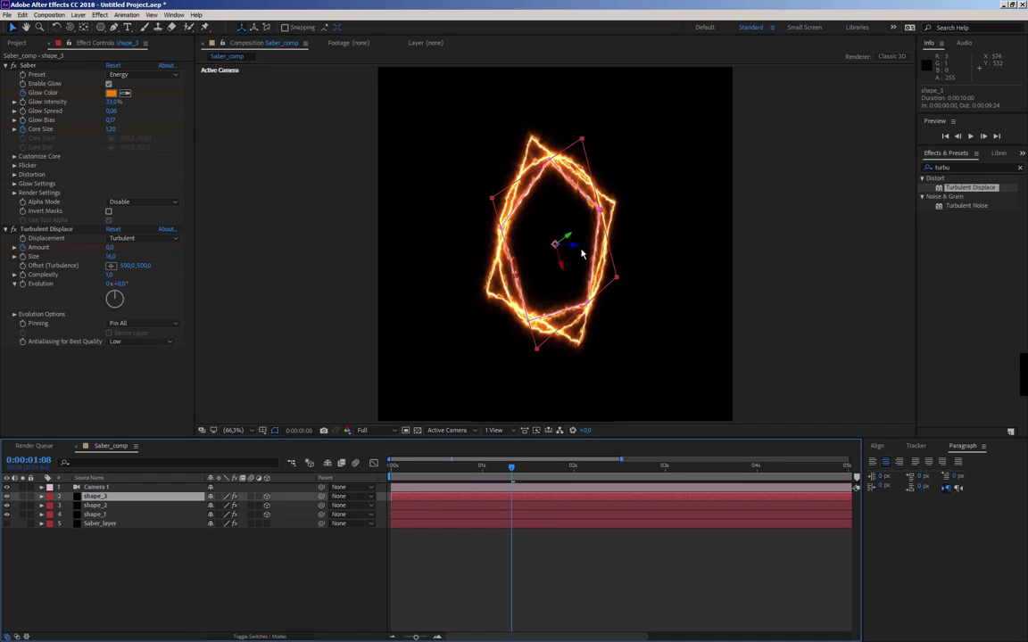
left_click_drag(582, 252, 629, 255)
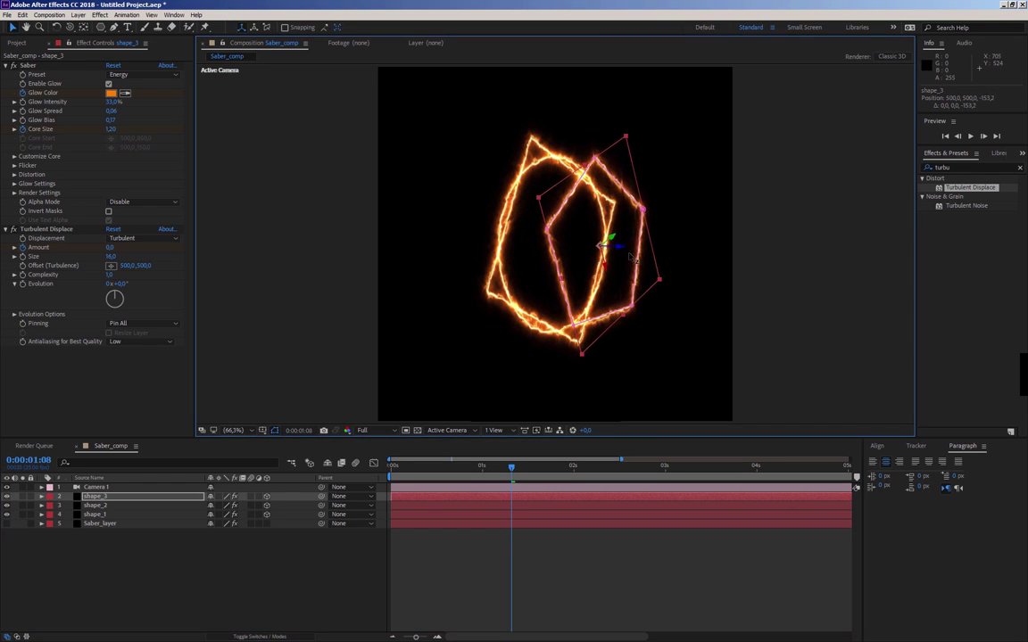
left_click(104, 505)
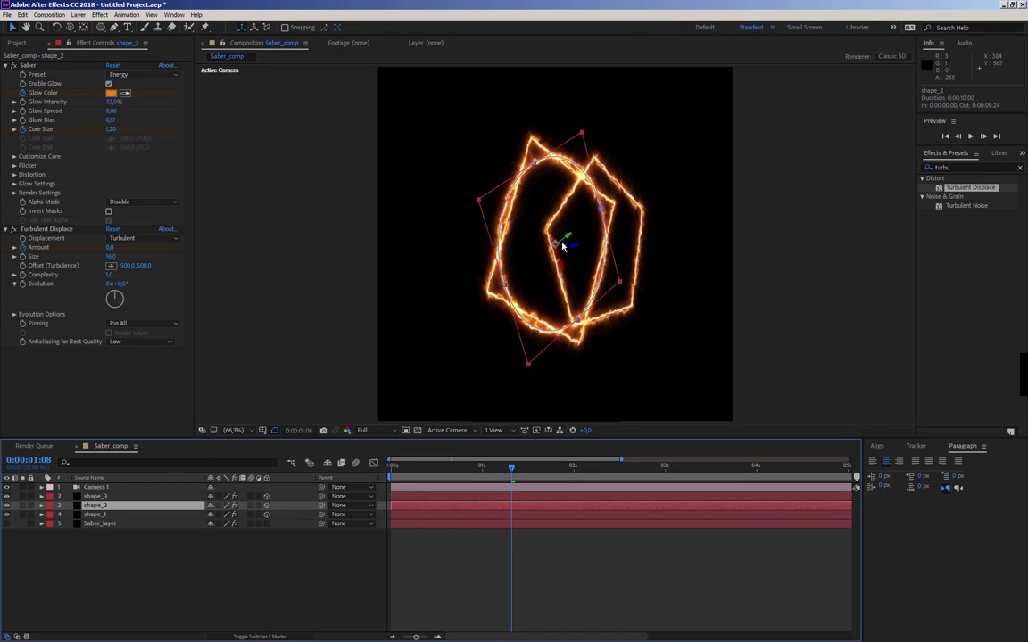
left_click_drag(580, 249, 600, 254)
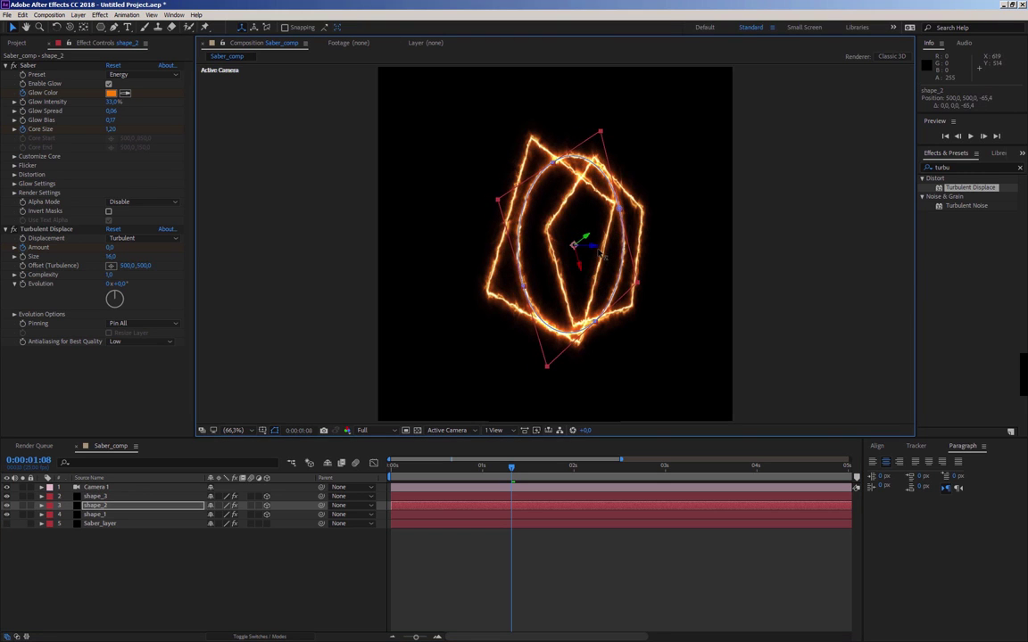
left_click(287, 582)
mouse_move(511, 466)
left_mouse_down()
mouse_move(441, 471)
mouse_move(490, 471)
left_mouse_up()
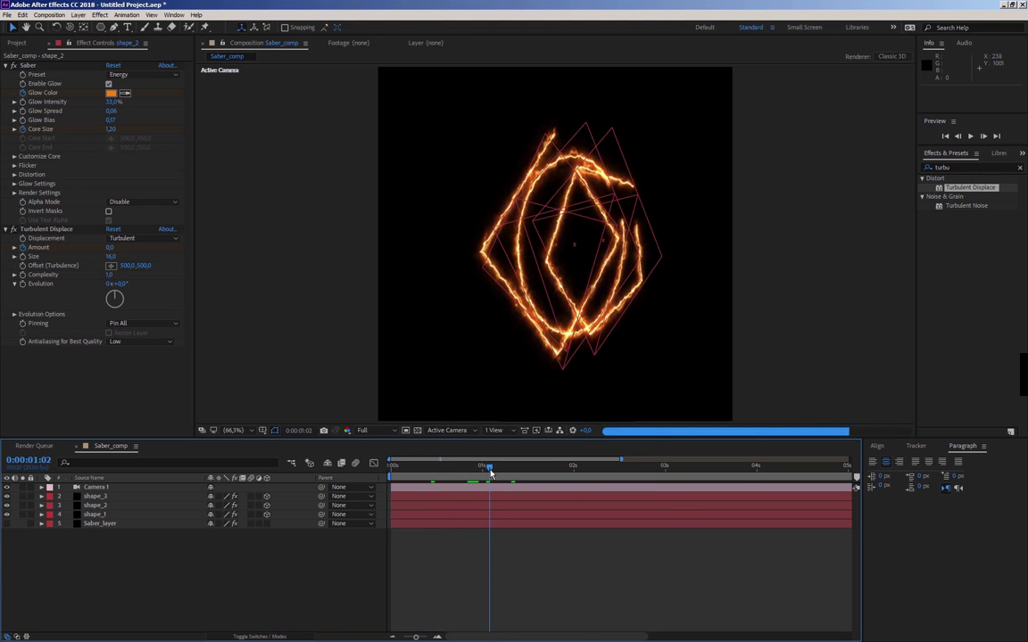
Step: Scale shape_3 down to 50%
left_click(93, 498)
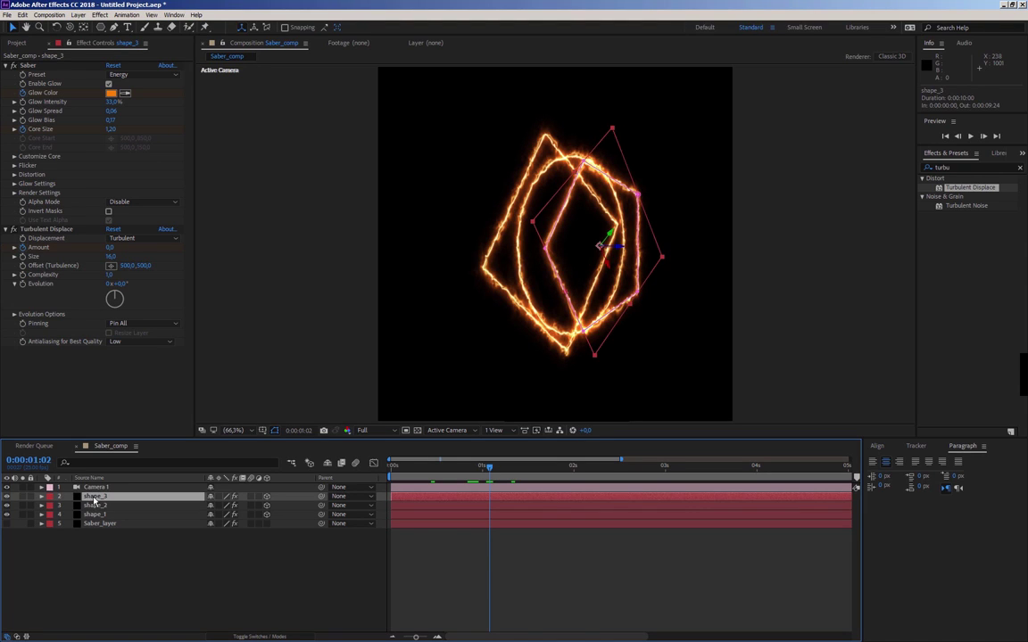
key("s")
left_click(227, 505)
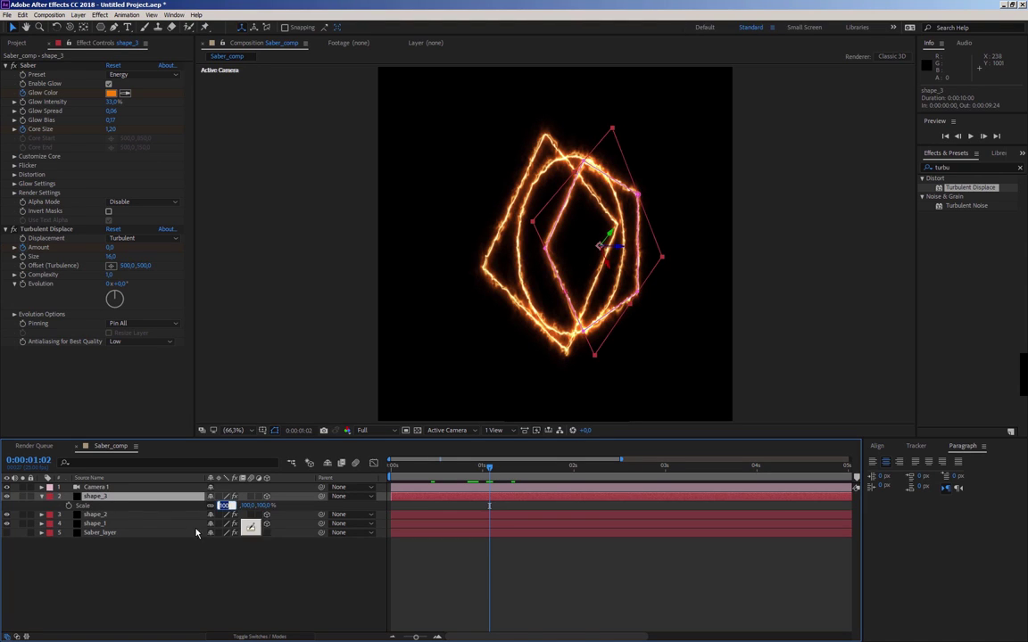
type("50")
key("Return")
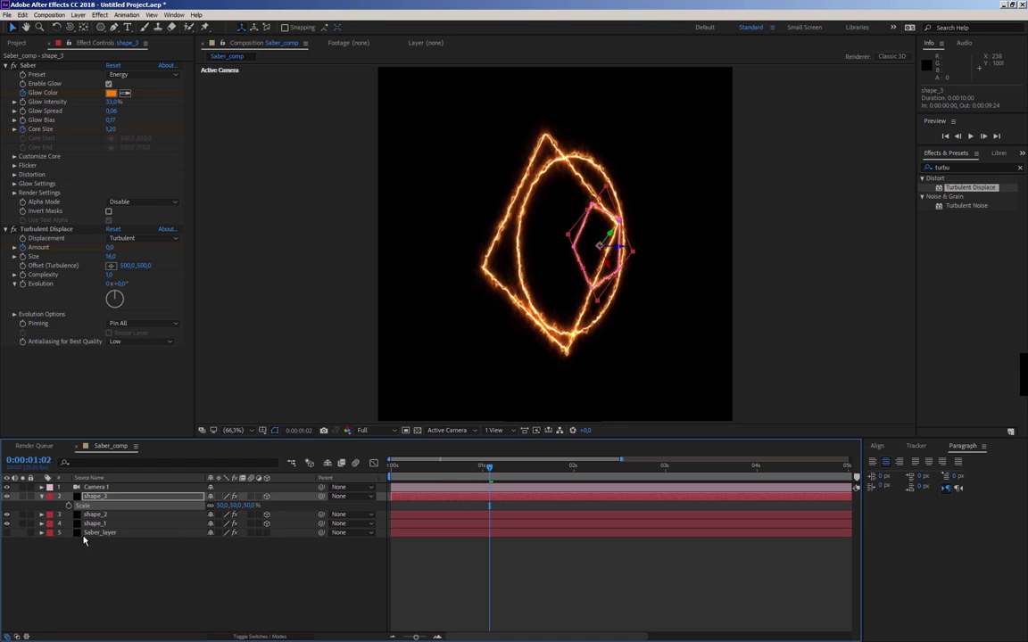
Step: Scale shape_2 to 75% and collapse both layers' Scale properties
left_click(94, 515)
key("s")
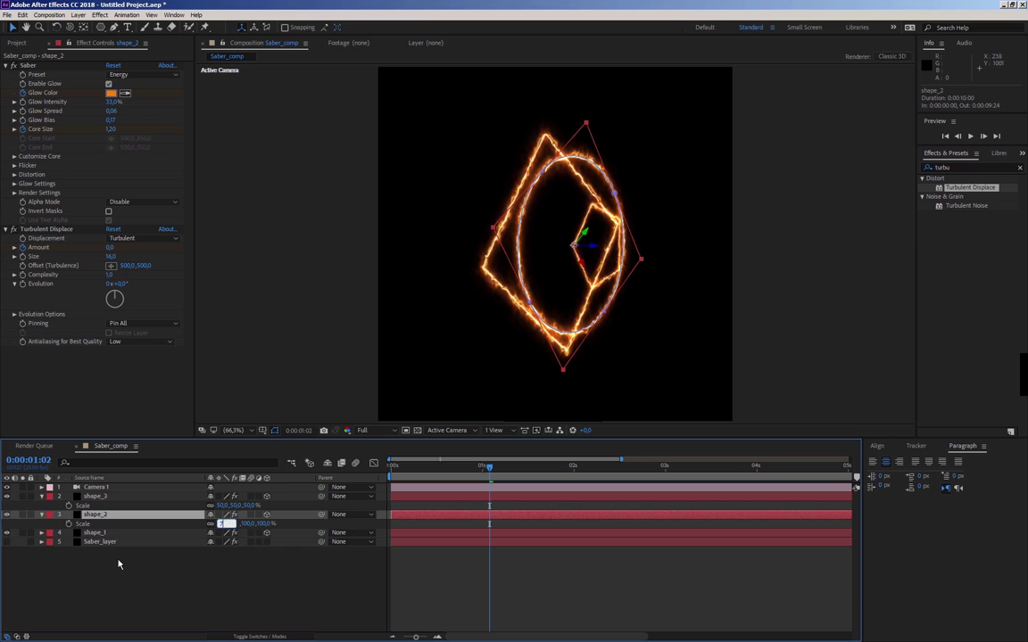
type("75")
key("Return")
left_click(177, 572)
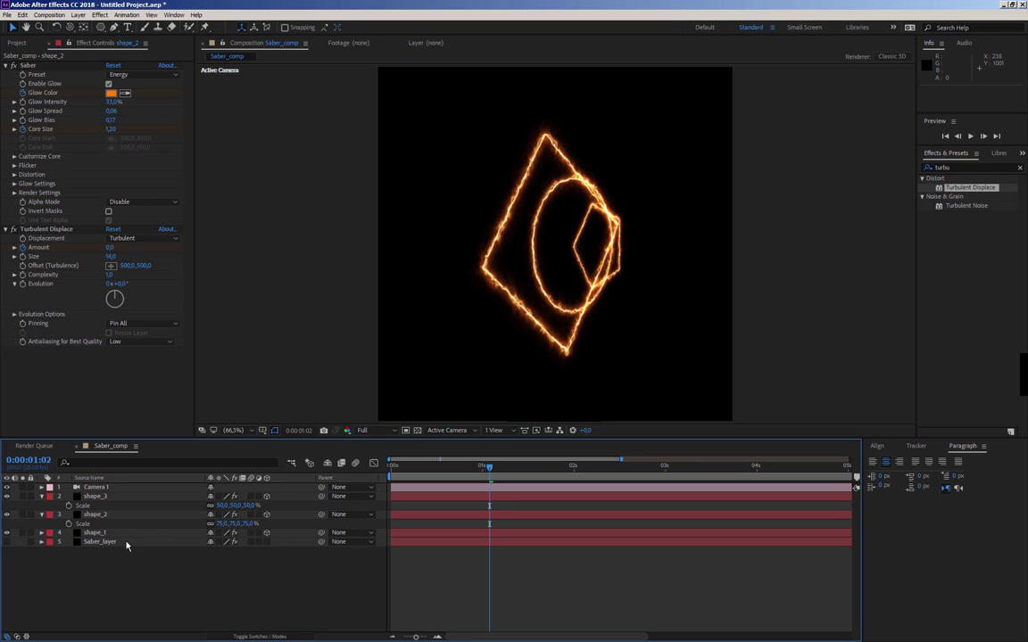
left_click(41, 515)
left_click(41, 496)
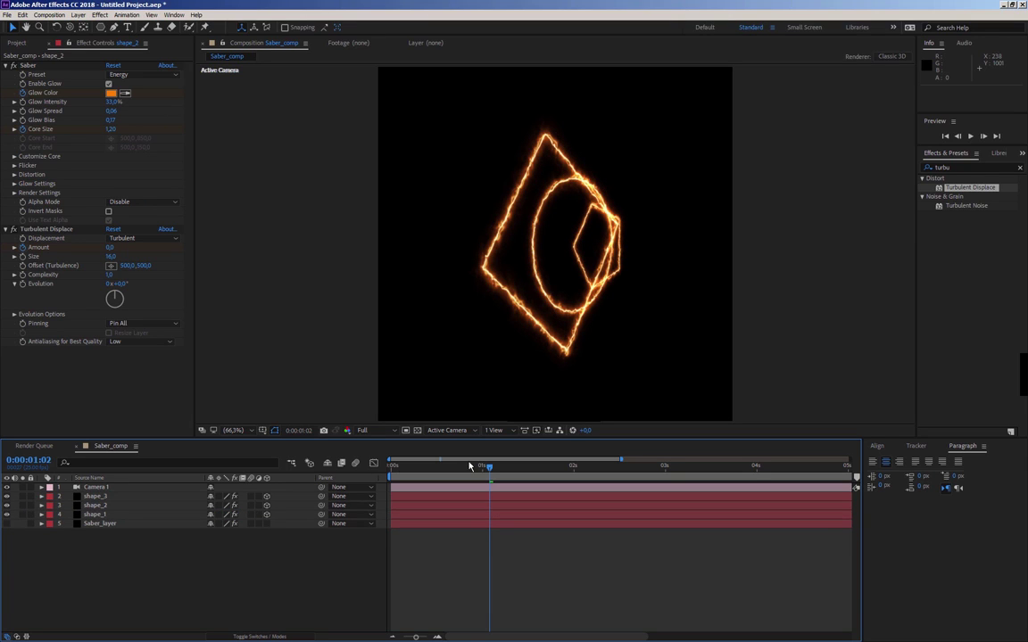
Step: Scrub through the timeline to watch the saber strokes draw on and rotate
left_click_drag(477, 473, 407, 467)
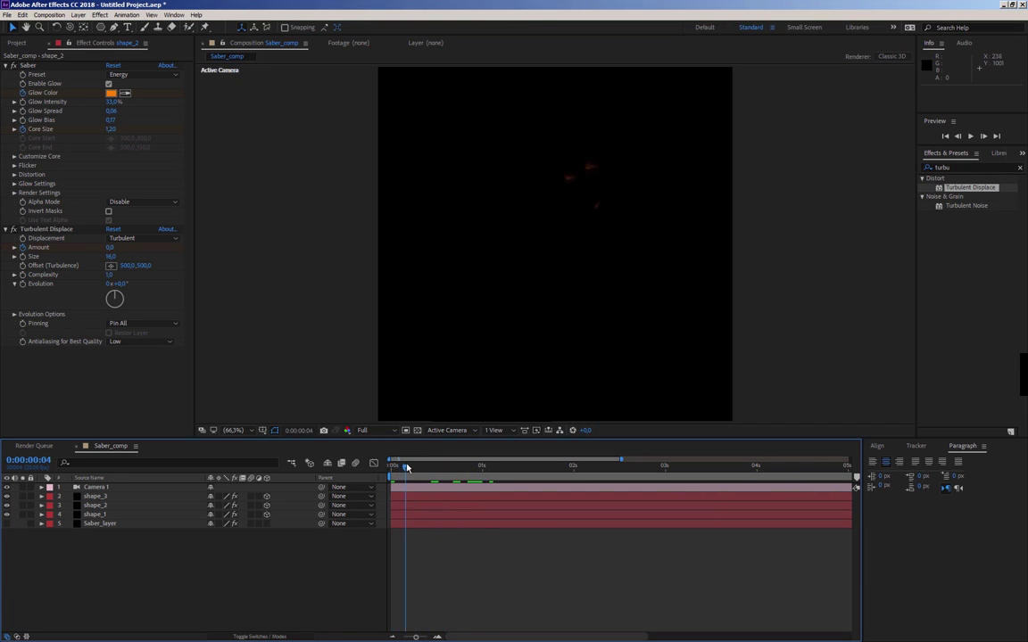
left_click_drag(410, 467, 486, 468)
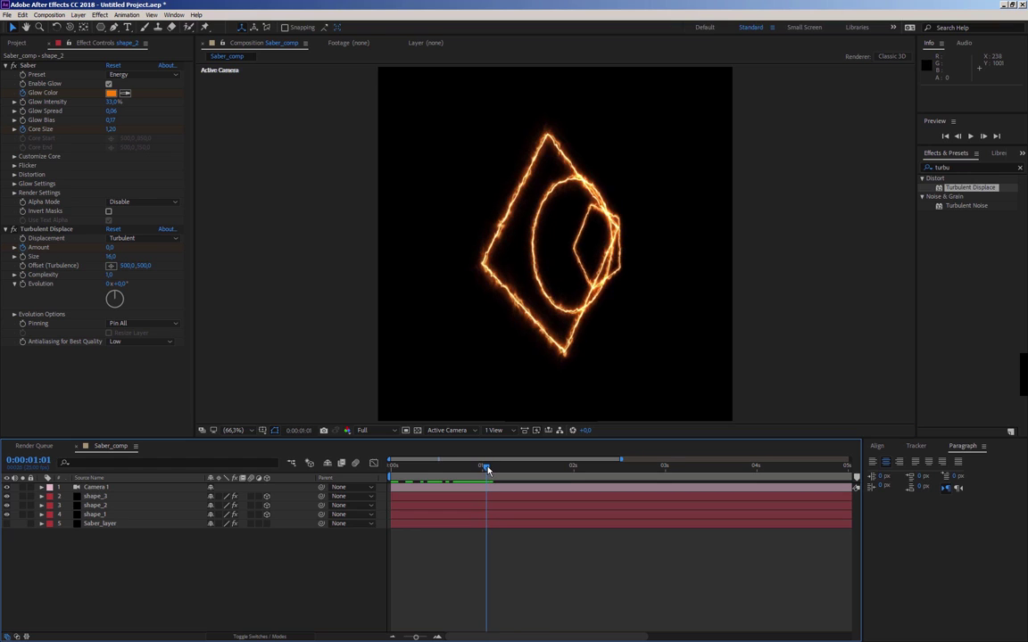
mouse_move(486, 468)
left_mouse_down()
mouse_move(666, 480)
mouse_move(604, 477)
left_mouse_up()
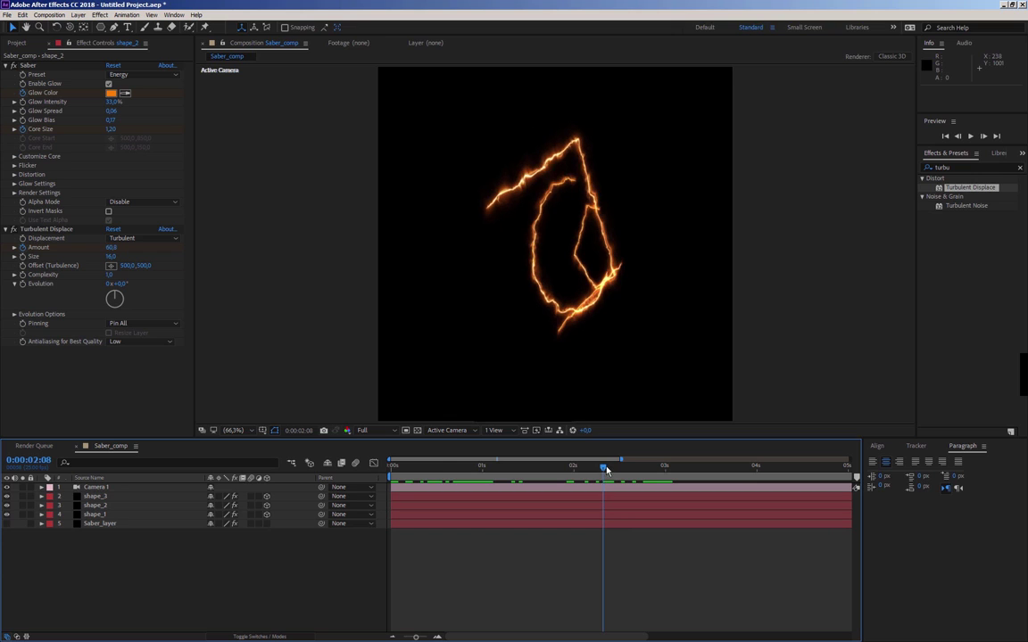
Step: Orbit Camera 1 to position 170.0, 167.4, -2625.2, then scrub back to the first frame
left_click(70, 26)
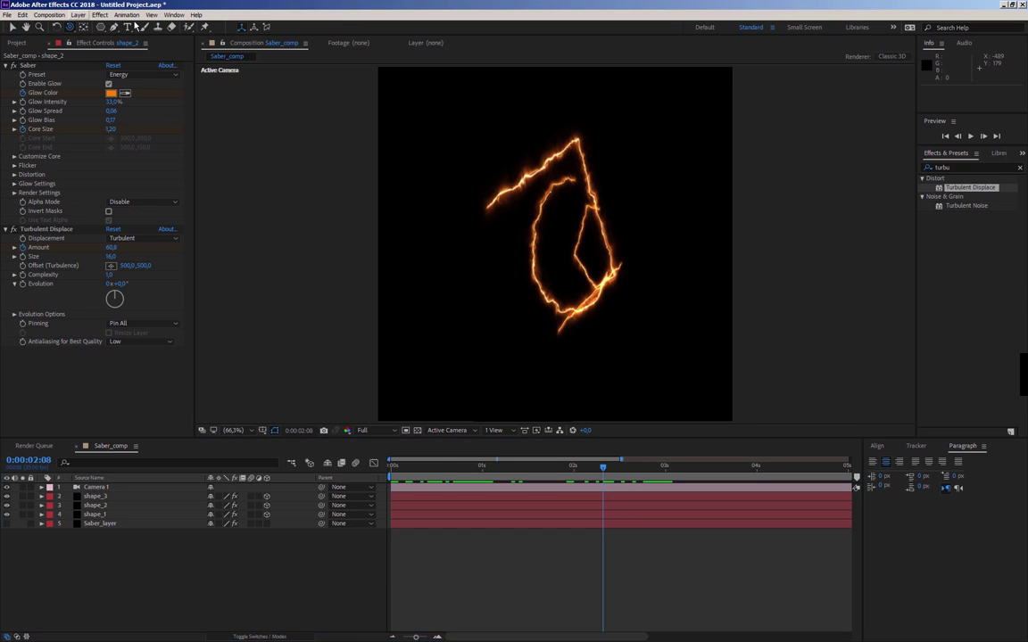
mouse_move(513, 272)
left_mouse_down()
mouse_move(536, 276)
mouse_move(509, 323)
mouse_move(565, 244)
mouse_move(544, 284)
left_mouse_up()
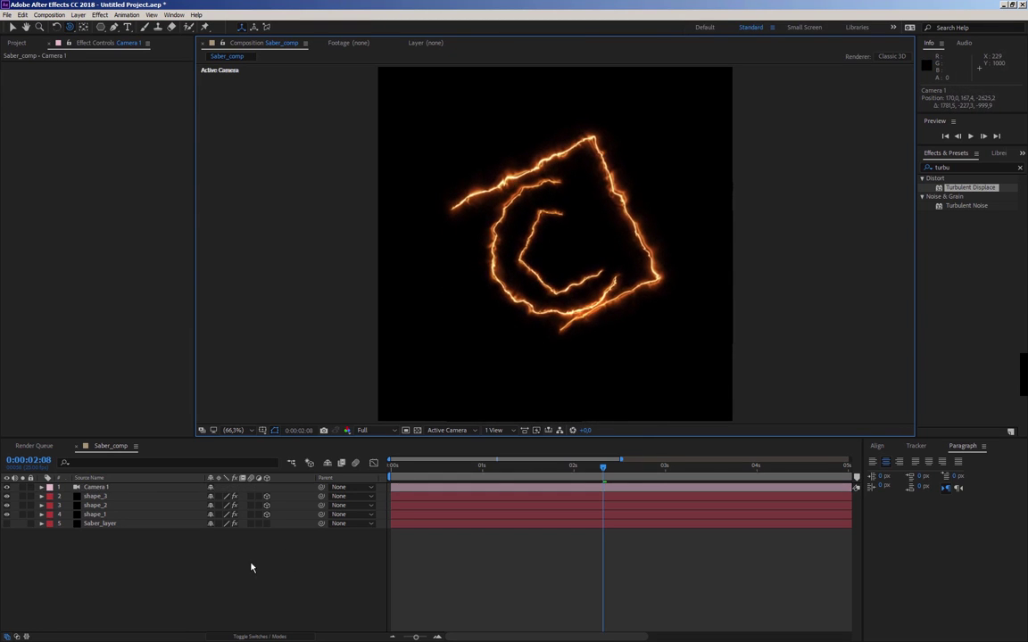
left_click(413, 468)
mouse_move(412, 470)
left_mouse_down()
mouse_move(386, 475)
mouse_move(497, 467)
left_mouse_up()
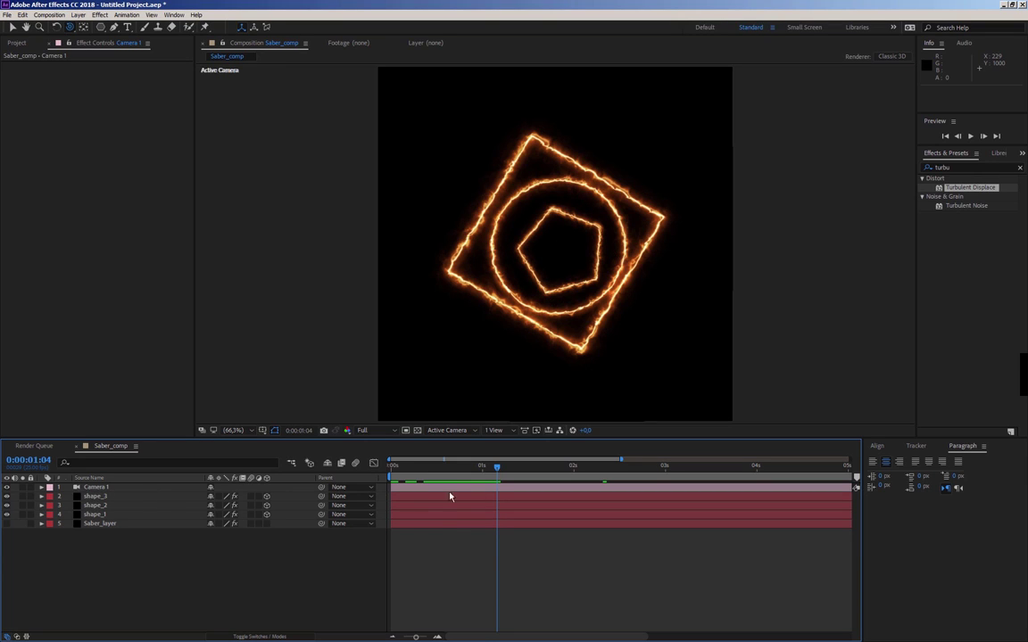
left_click_drag(444, 470, 390, 474)
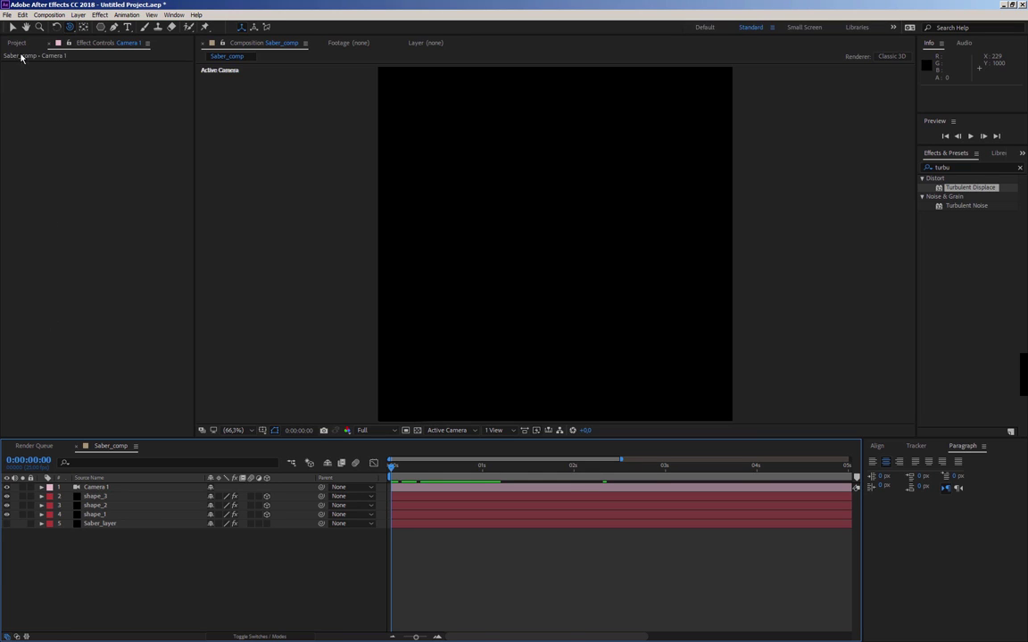
Step: Duplicate Saber_comp, rename the copy to luma_comp, and open it at frame 20
left_click(16, 42)
key("ctrl+d")
key("Return")
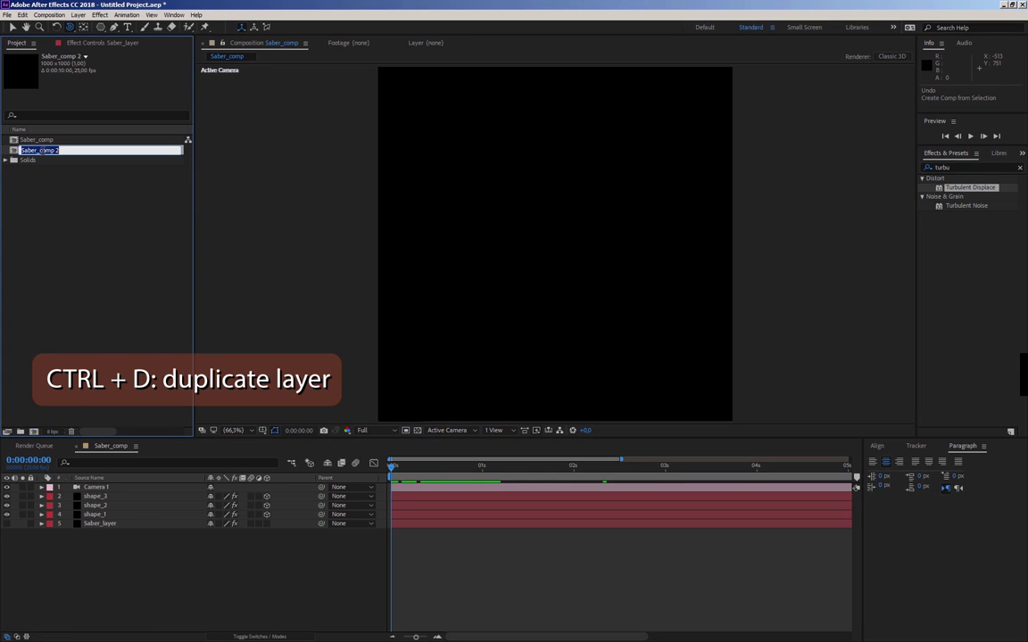
key("Return")
left_click_drag(36, 150, 21, 150)
type("luma")
key("Return")
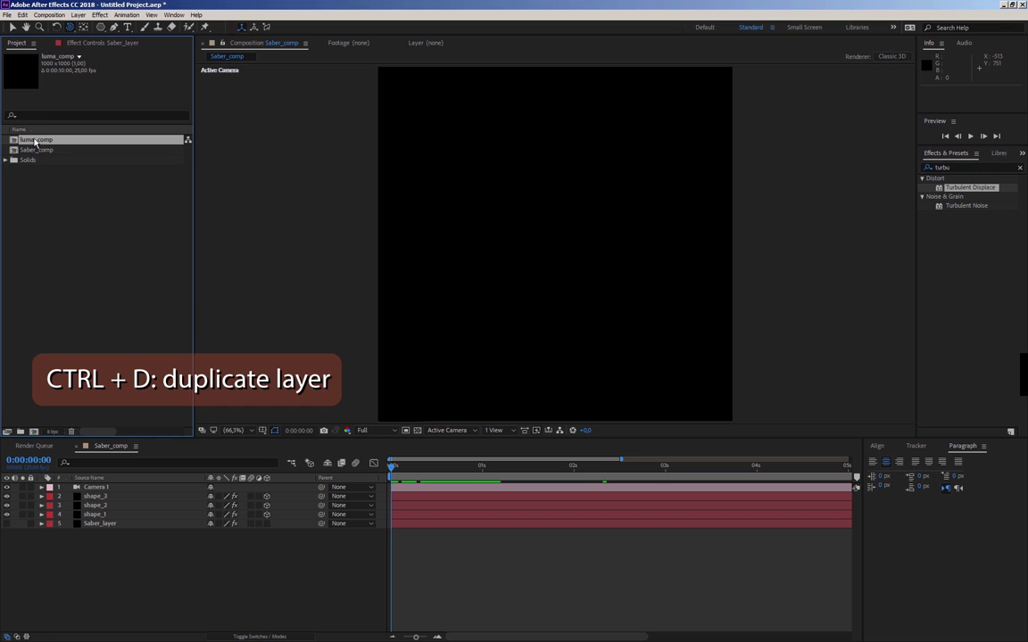
double_click(37, 141)
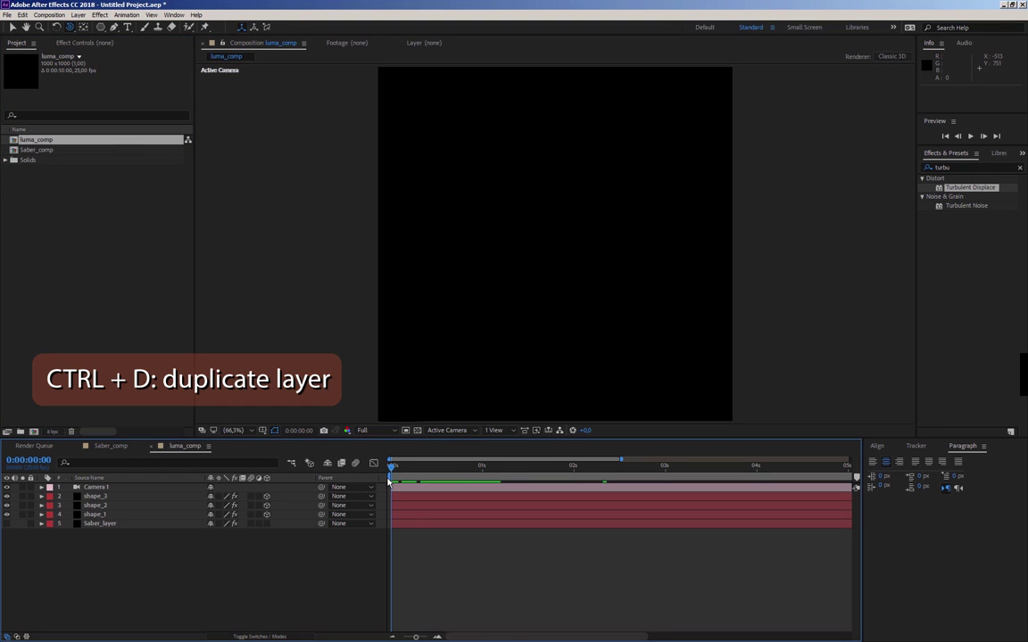
left_click_drag(392, 465, 465, 483)
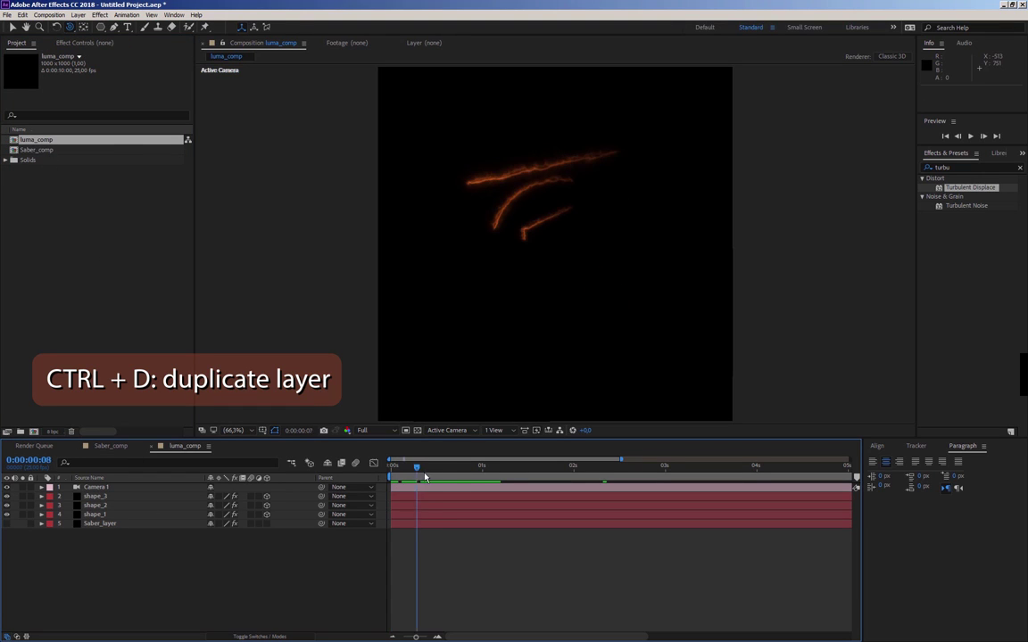
Step: Add an adjustment layer to luma_comp with Hue/Saturation at Master Saturation -100 and Lightness 4
right_click(164, 582)
mouse_move(179, 479)
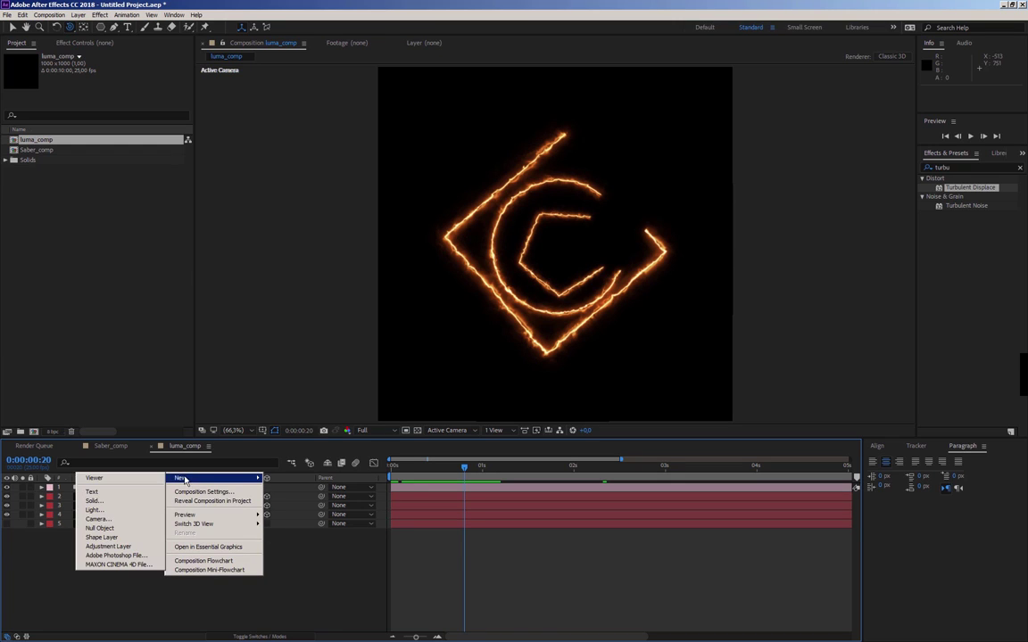
left_click(109, 546)
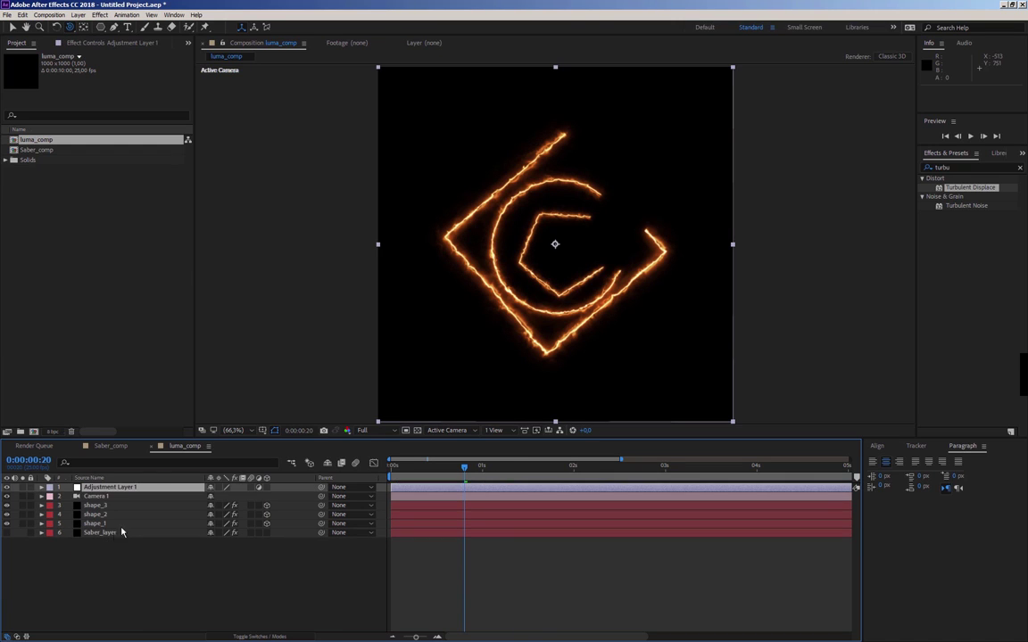
left_click(88, 42)
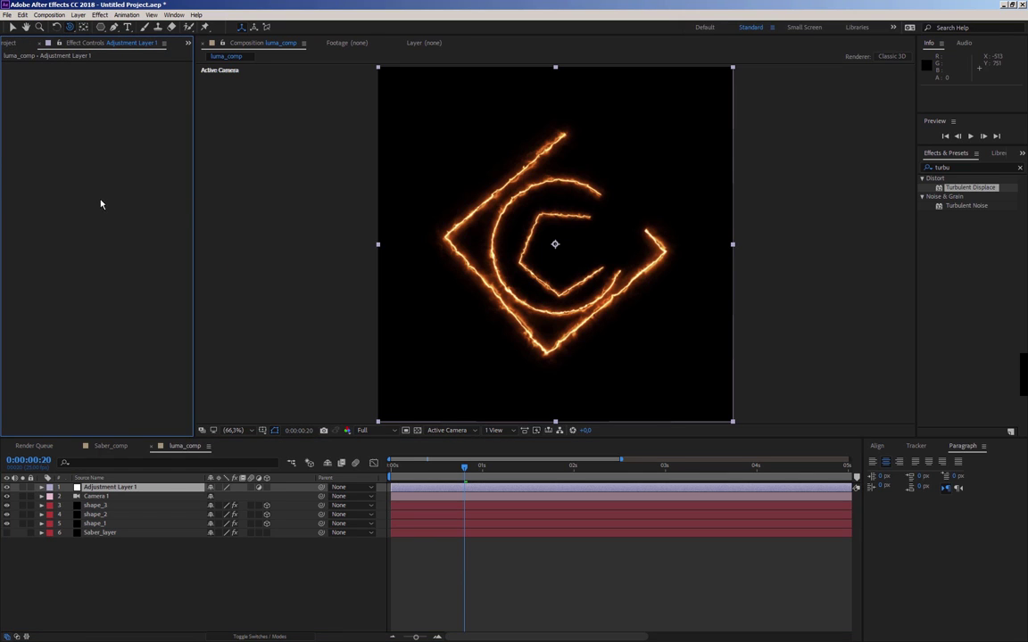
right_click(99, 206)
mouse_move(117, 284)
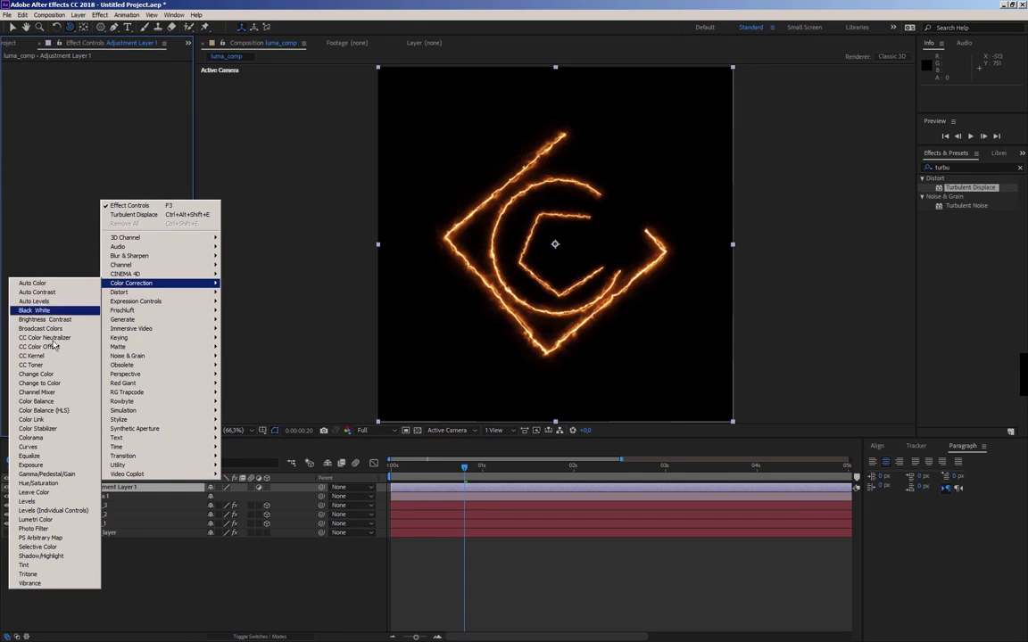
left_click(38, 483)
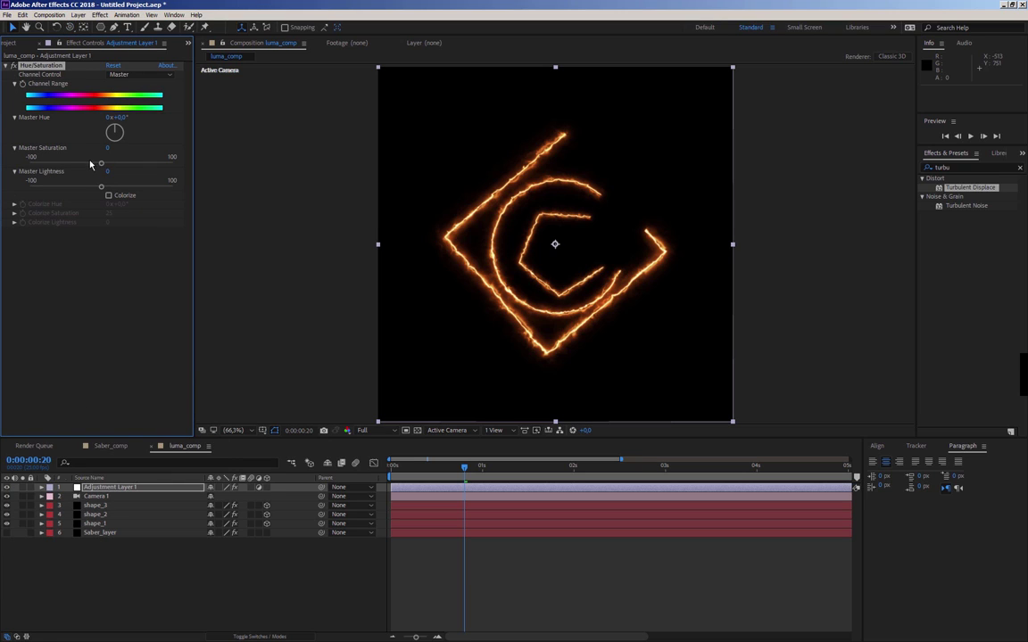
left_click_drag(100, 162, 2, 165)
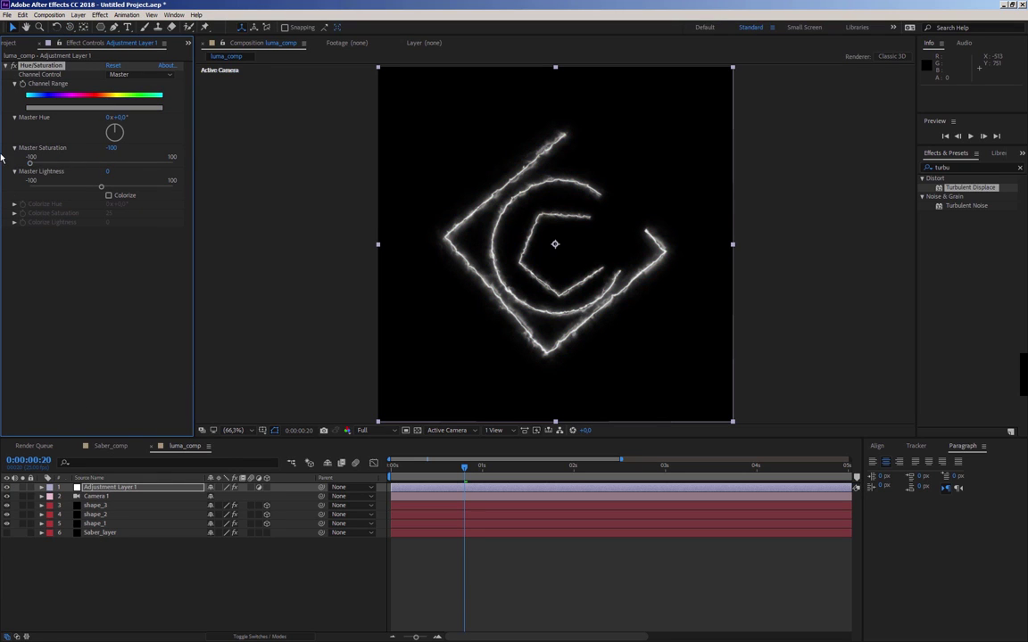
left_click_drag(102, 189, 97, 191)
left_click(6, 66)
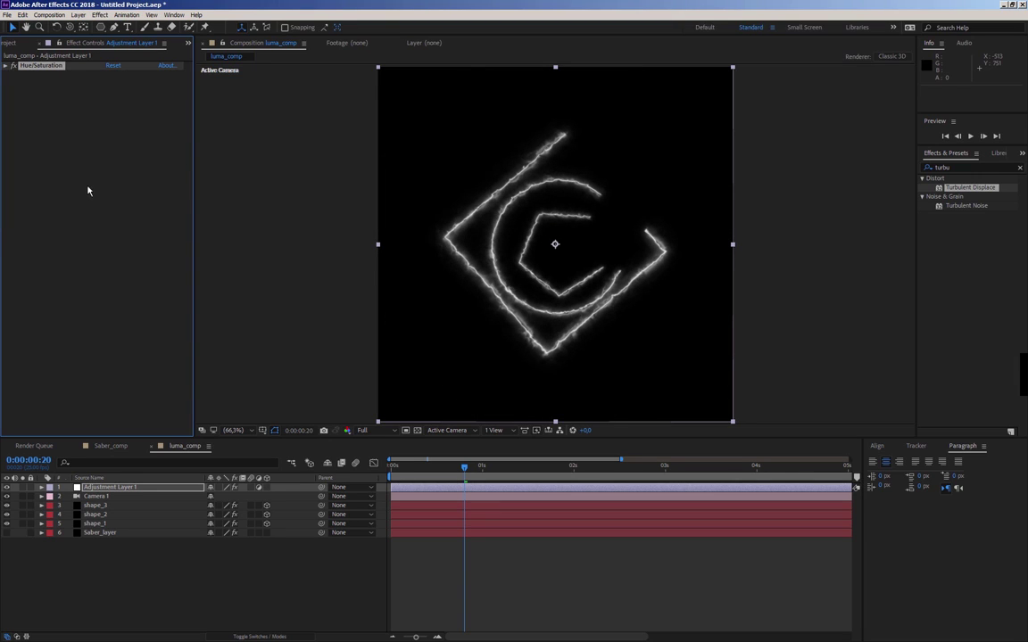
Step: Add Brightness & Contrast with Brightness 143 and Contrast 99 to whiten the lines
right_click(89, 186)
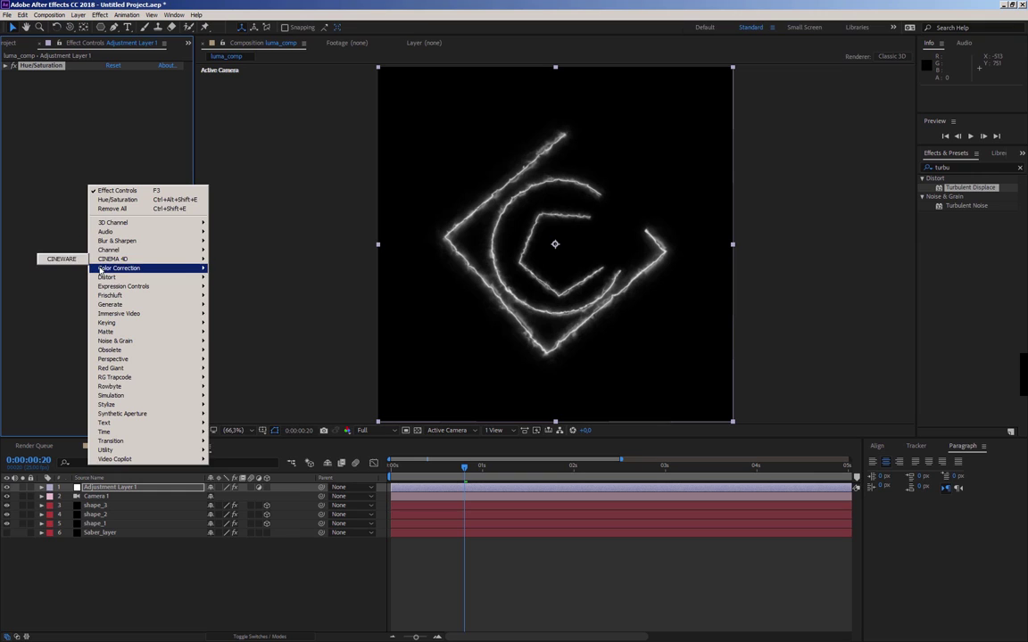
mouse_move(100, 270)
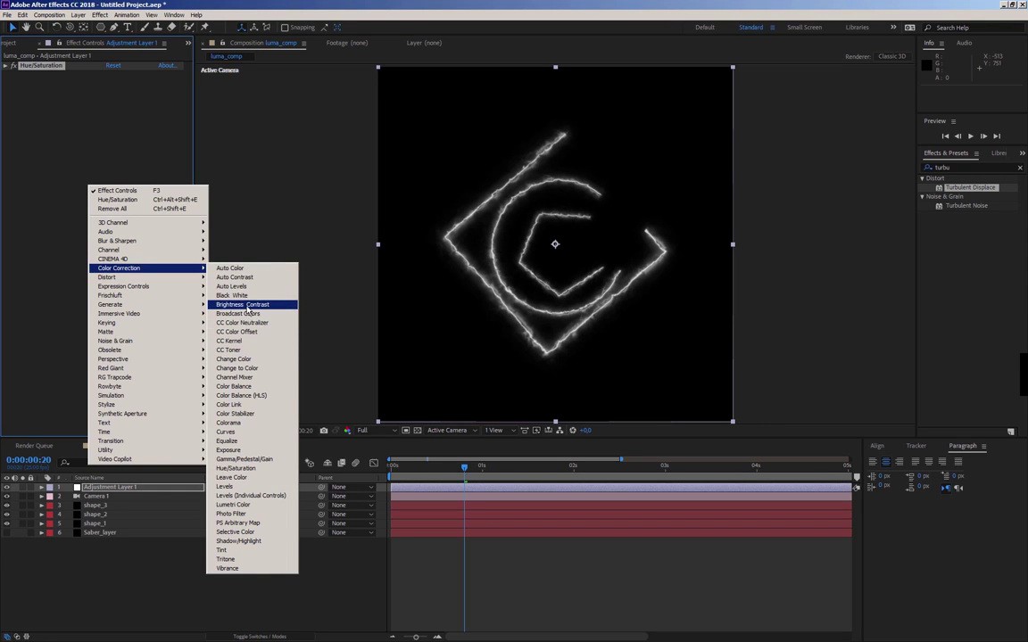
left_click(251, 305)
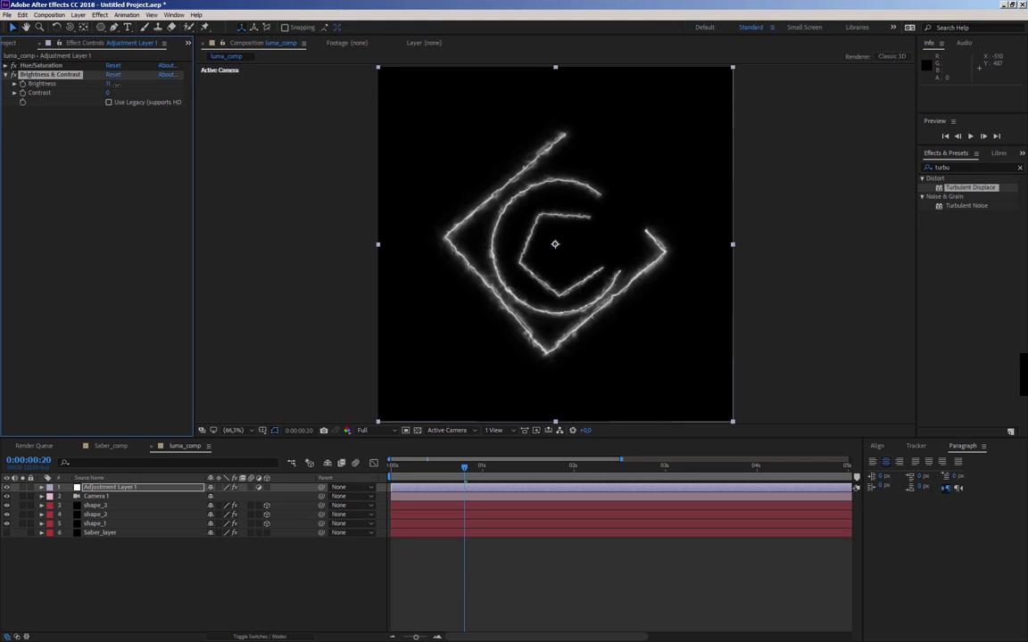
left_click_drag(114, 84, 184, 100)
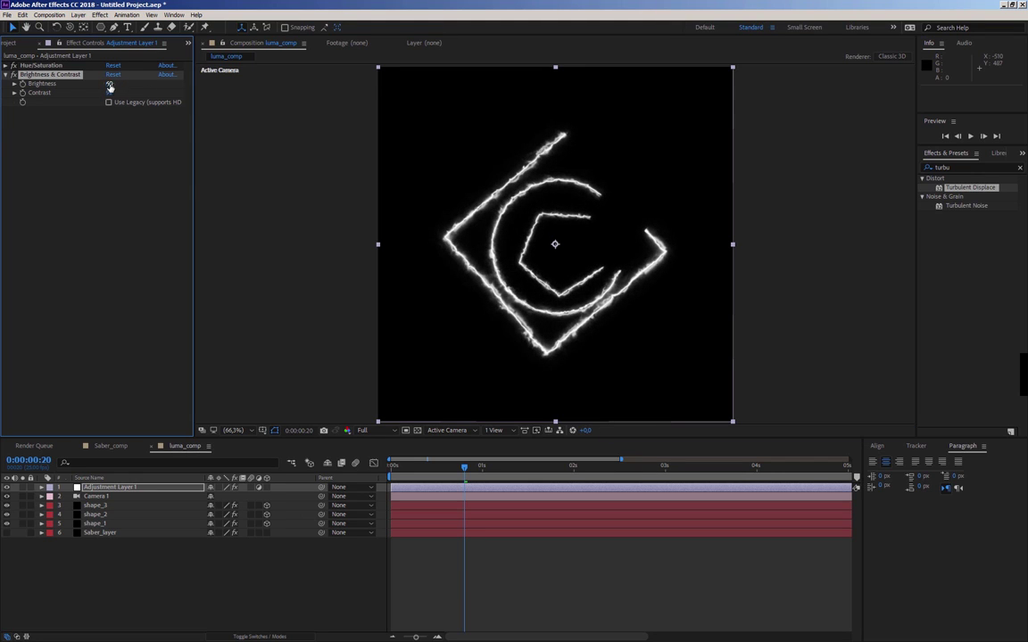
left_click_drag(108, 83, 147, 83)
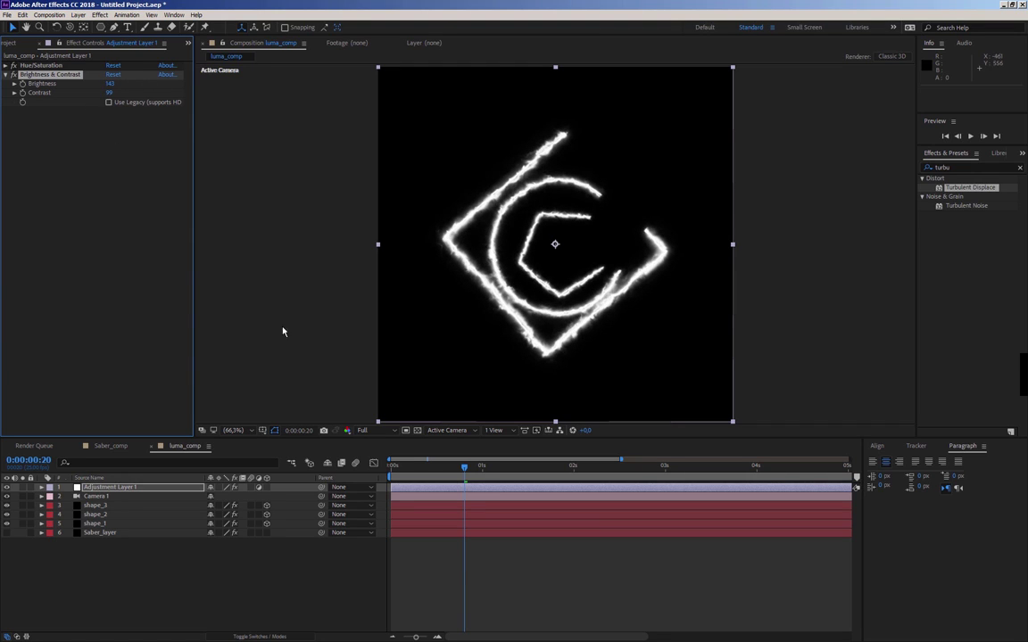
Step: Play luma_comp back from the start, then switch to Saber_comp
left_click_drag(461, 468, 396, 475)
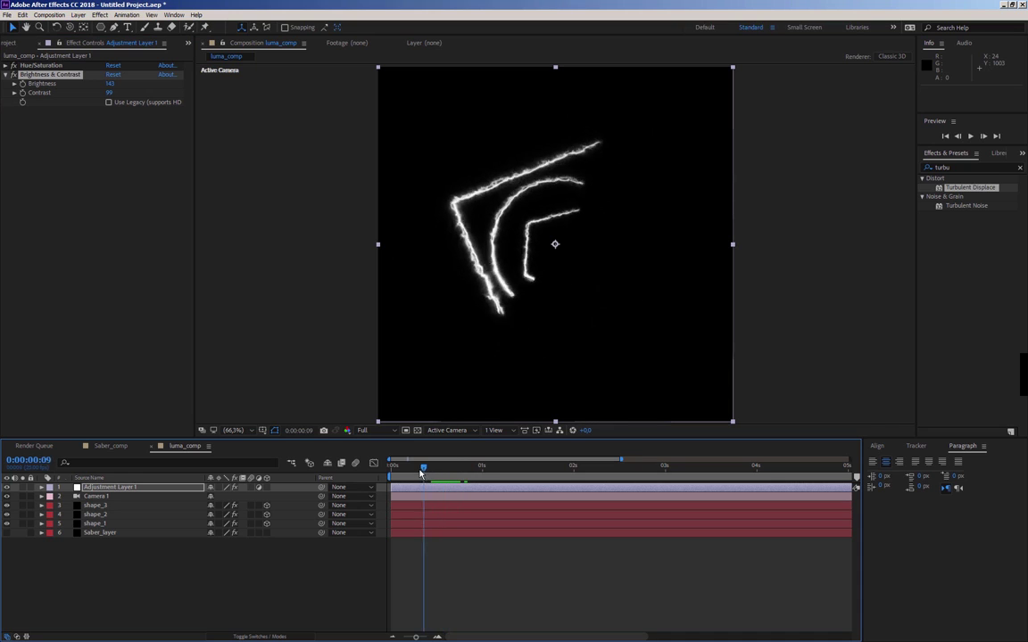
key("space")
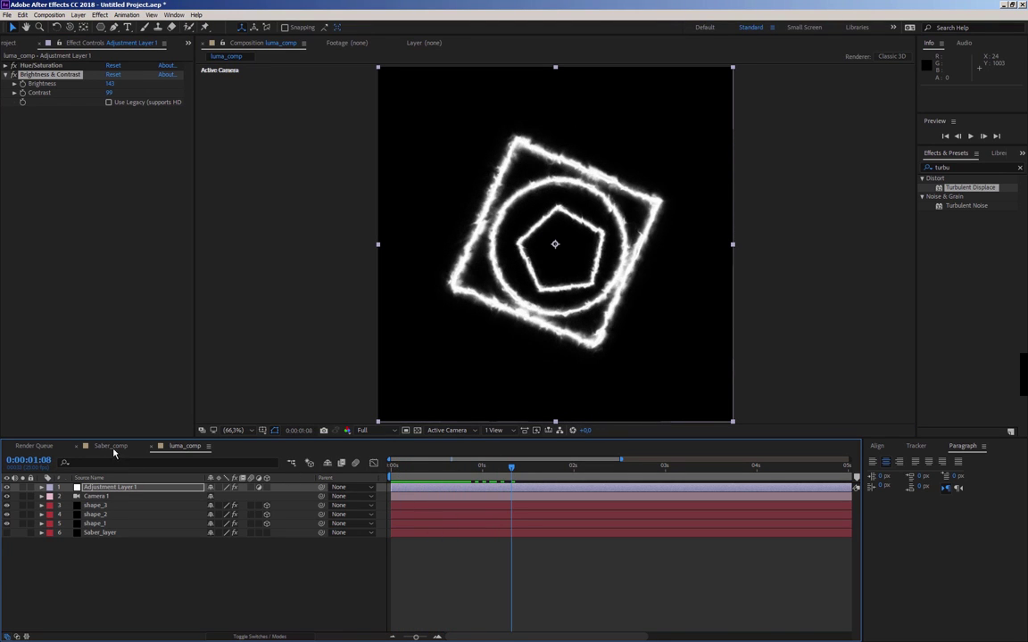
left_click(111, 446)
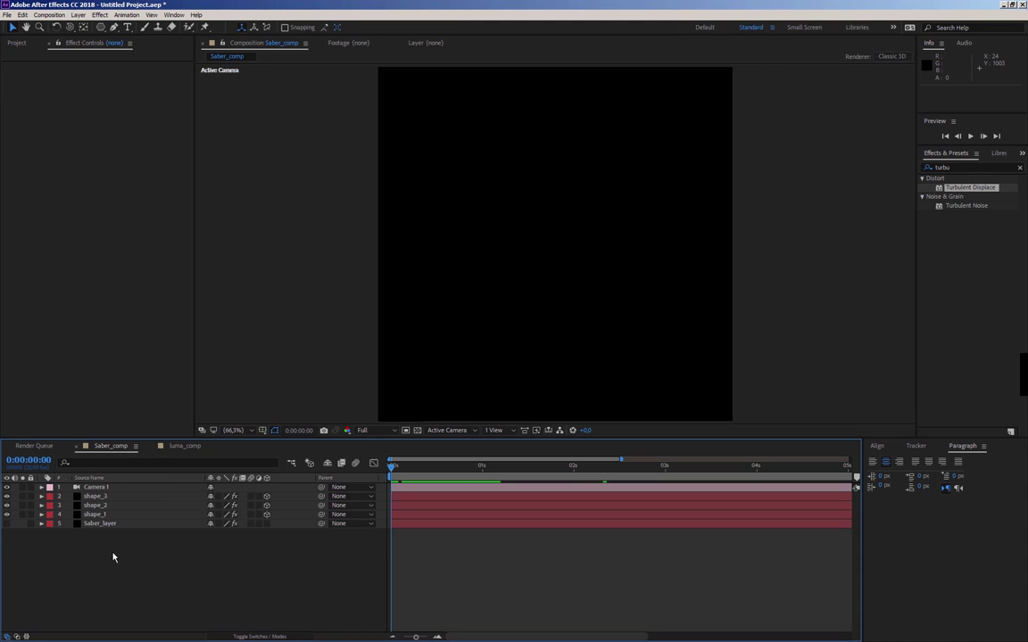
Step: Create a new 1000×1000 composition named FX_comp
left_click(17, 44)
left_click(46, 210)
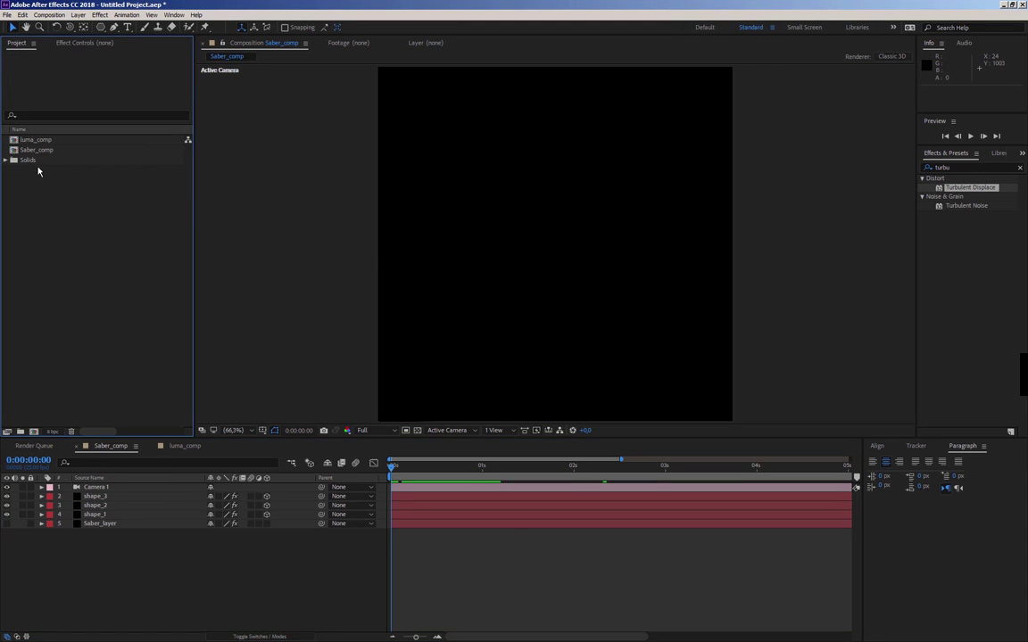
left_click(34, 432)
type("FX_comp")
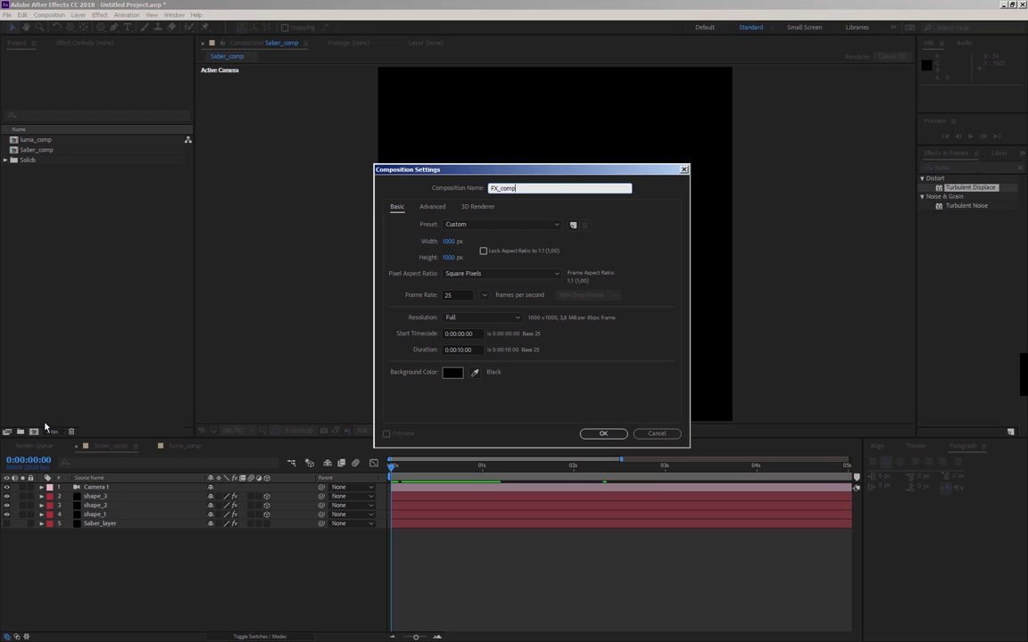
key("Return")
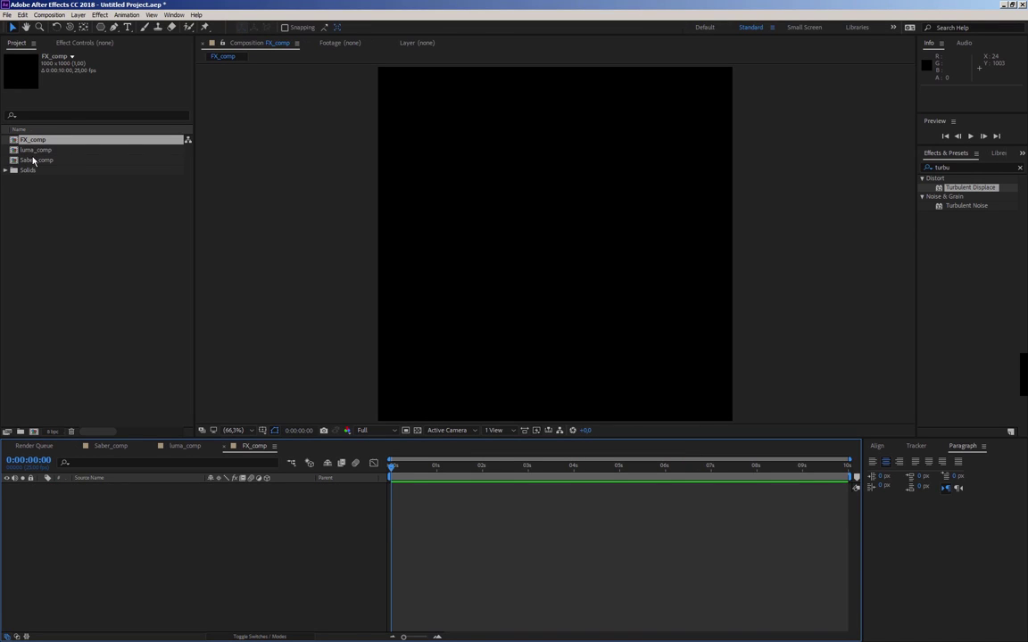
Step: Add Saber_comp above luma_comp in FX_comp and check both layers at 0:00:01:04
left_click_drag(32, 158, 93, 531)
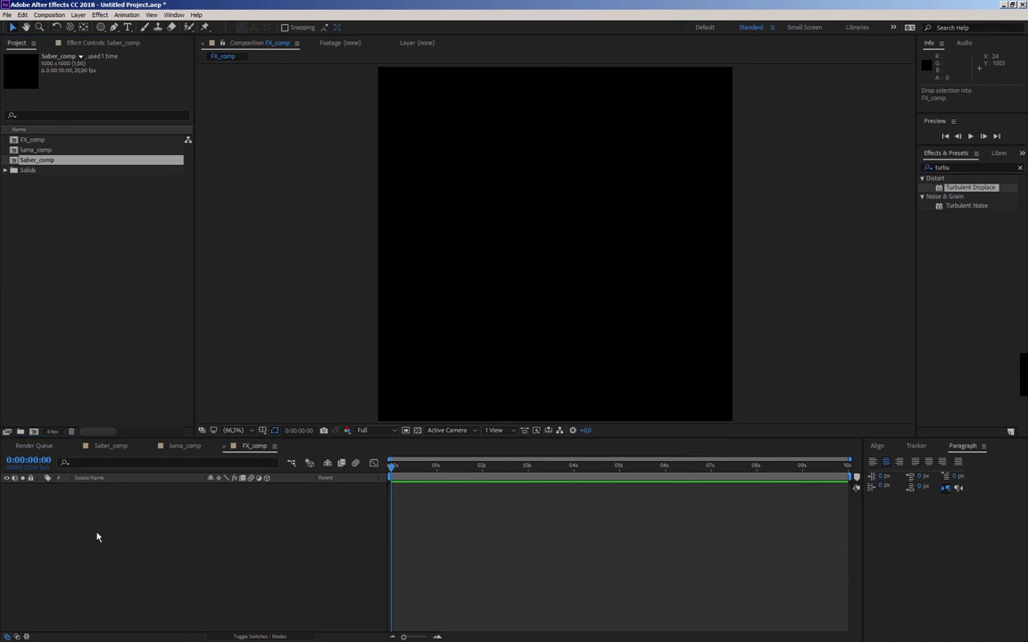
left_click_drag(36, 150, 63, 480)
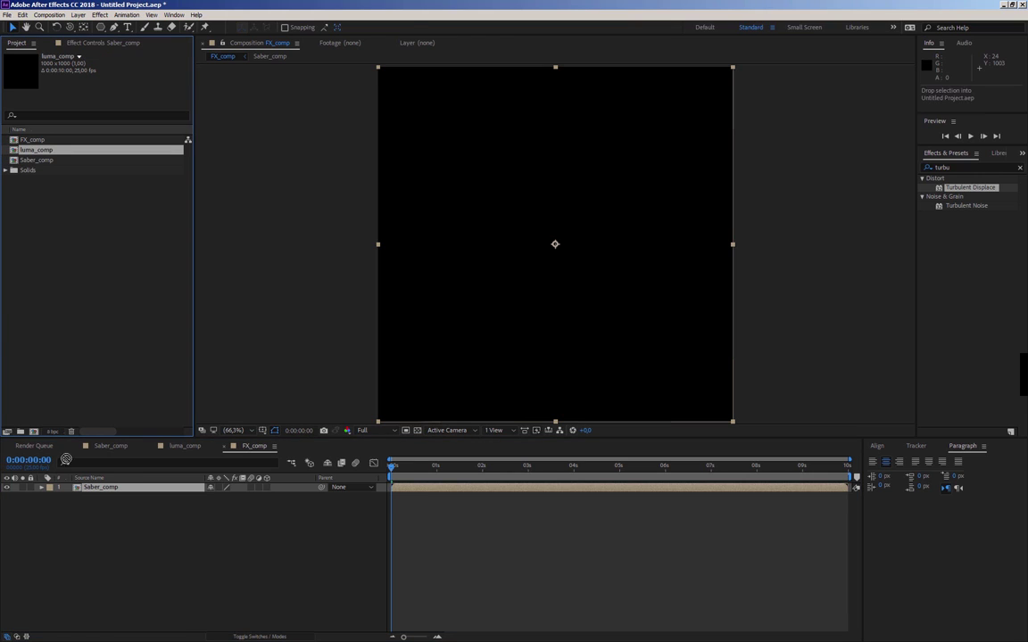
left_click_drag(428, 470, 444, 468)
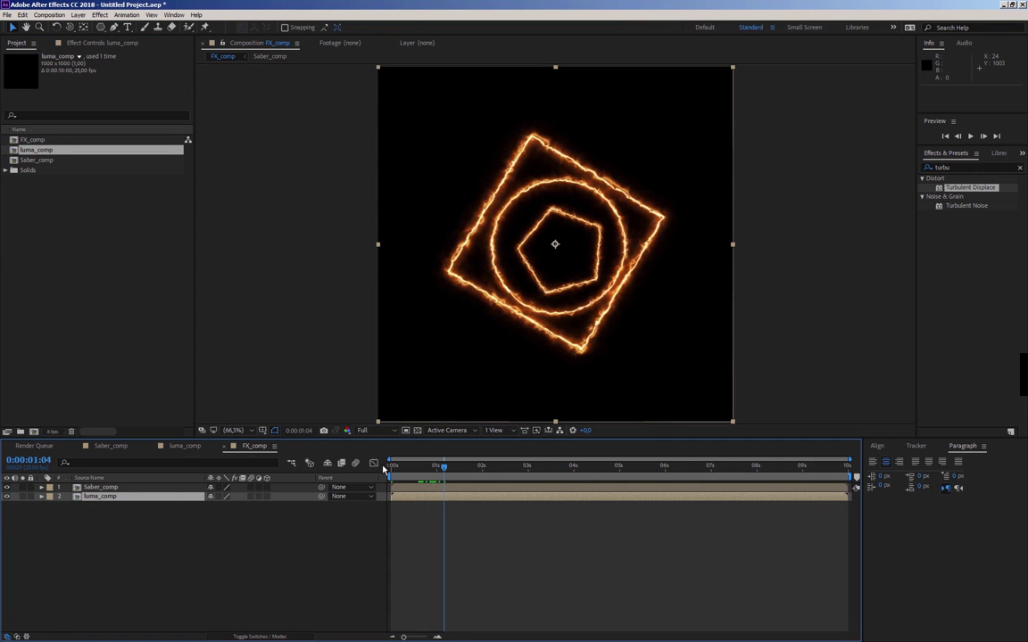
left_click(8, 488)
left_click(7, 488)
Step: Add a black 1000×1000 solid named particular to FX_comp
right_click(99, 539)
mouse_move(105, 539)
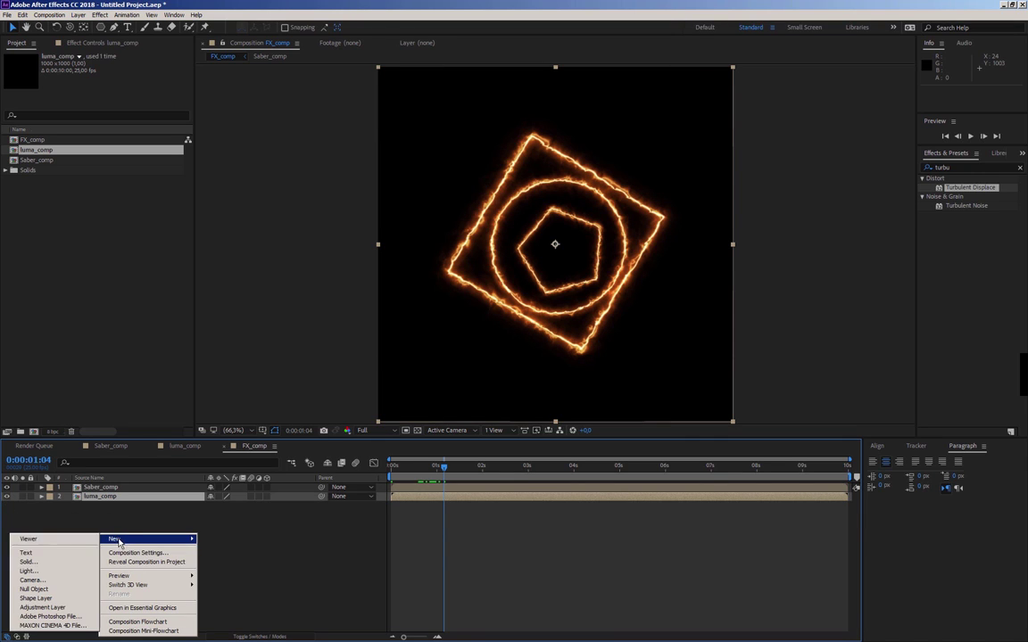
left_click(29, 562)
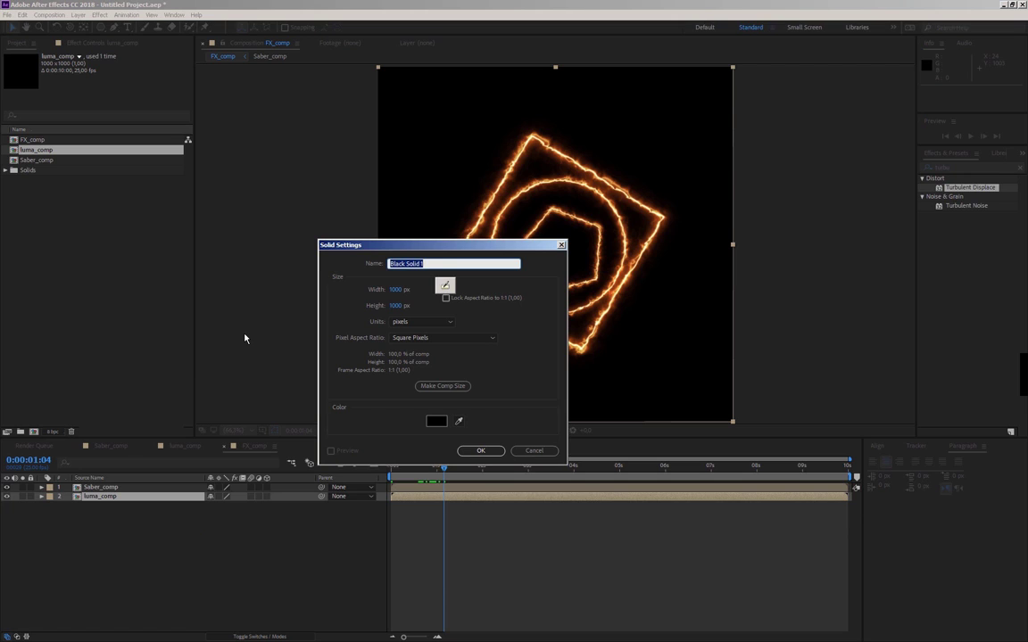
type("particular")
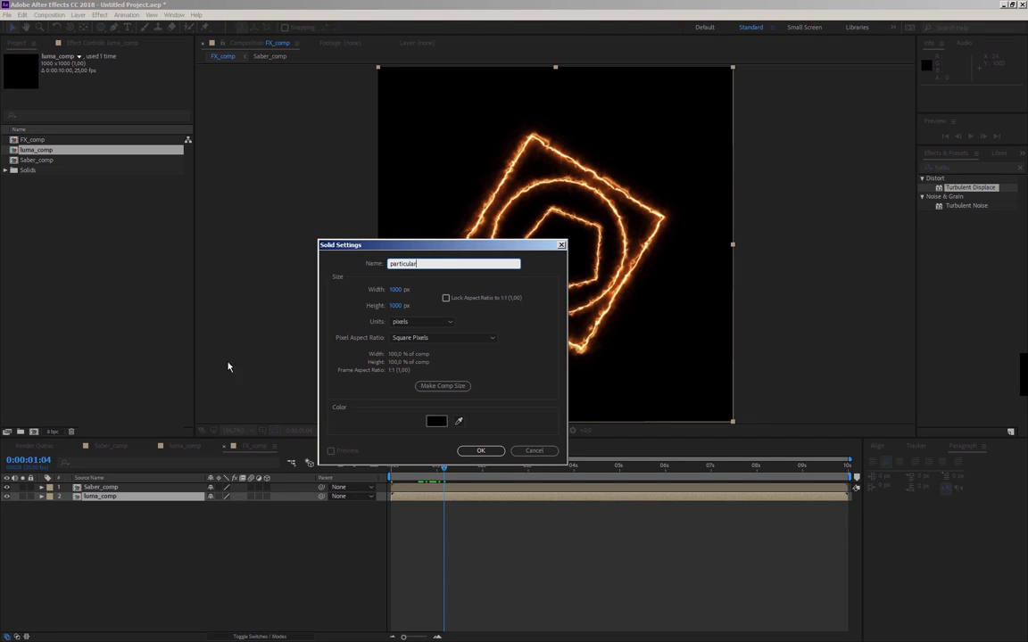
key("Return")
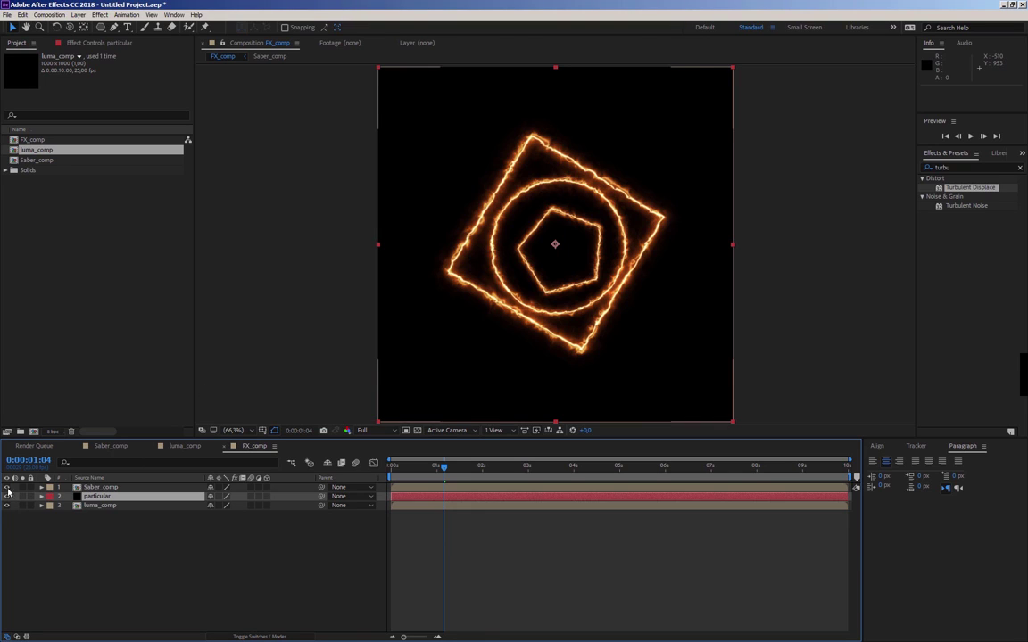
Step: Hide Saber_comp and make luma_comp a 3D layer
left_click(22, 497)
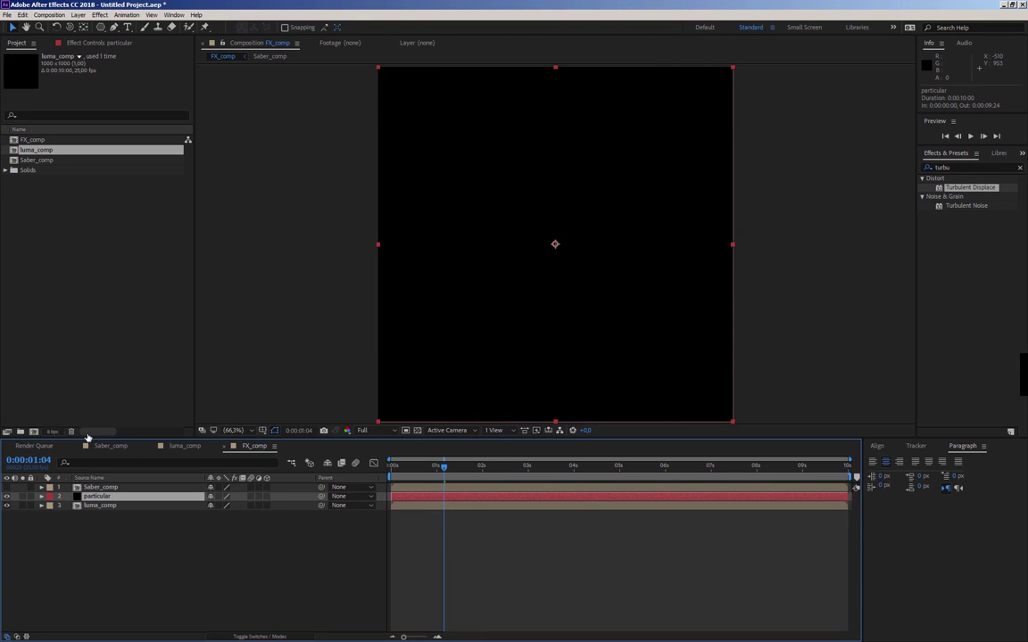
left_click(114, 44)
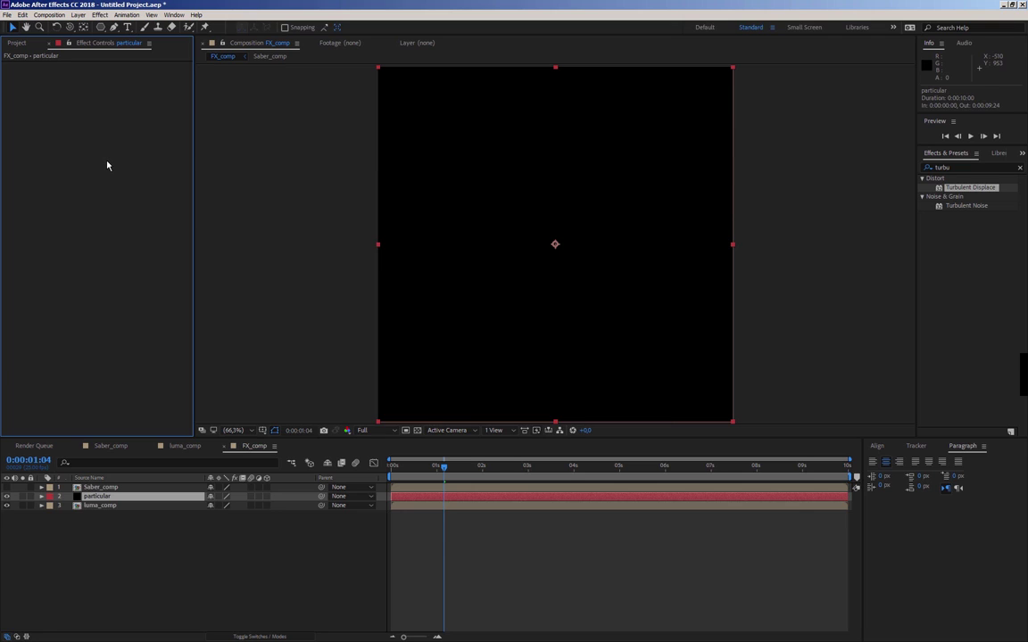
left_click(266, 505)
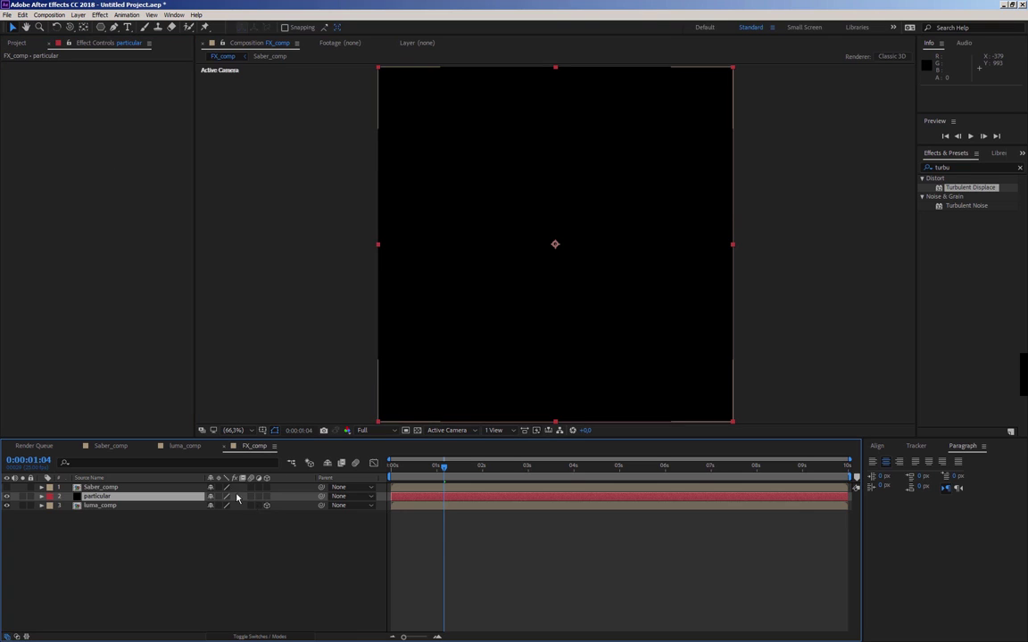
Step: Apply RG Trapcode Particular to the particular solid and expand its Emitter (Master) settings
right_click(76, 218)
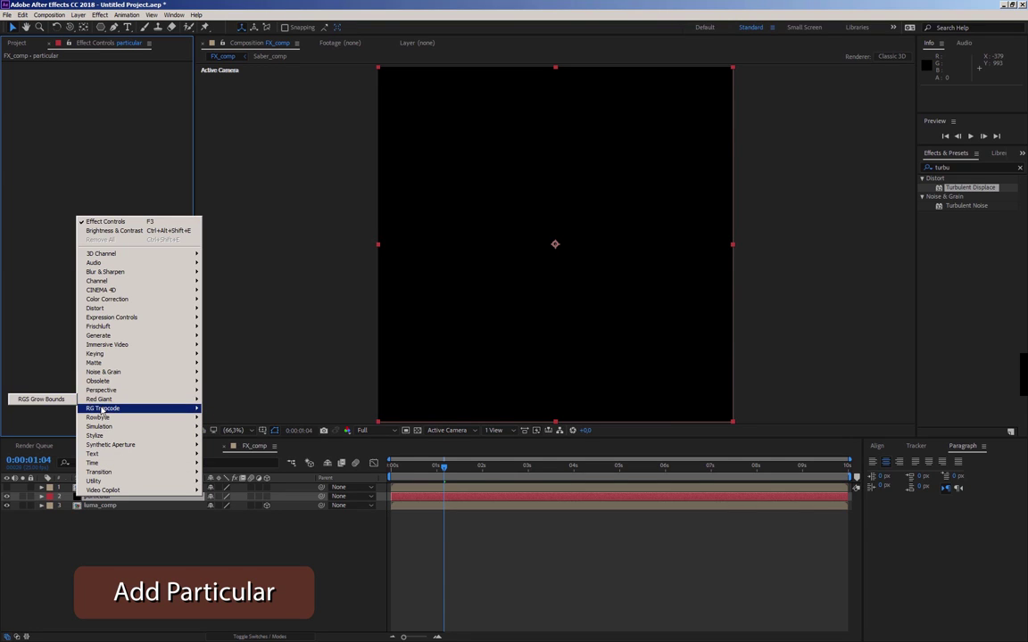
mouse_move(98, 408)
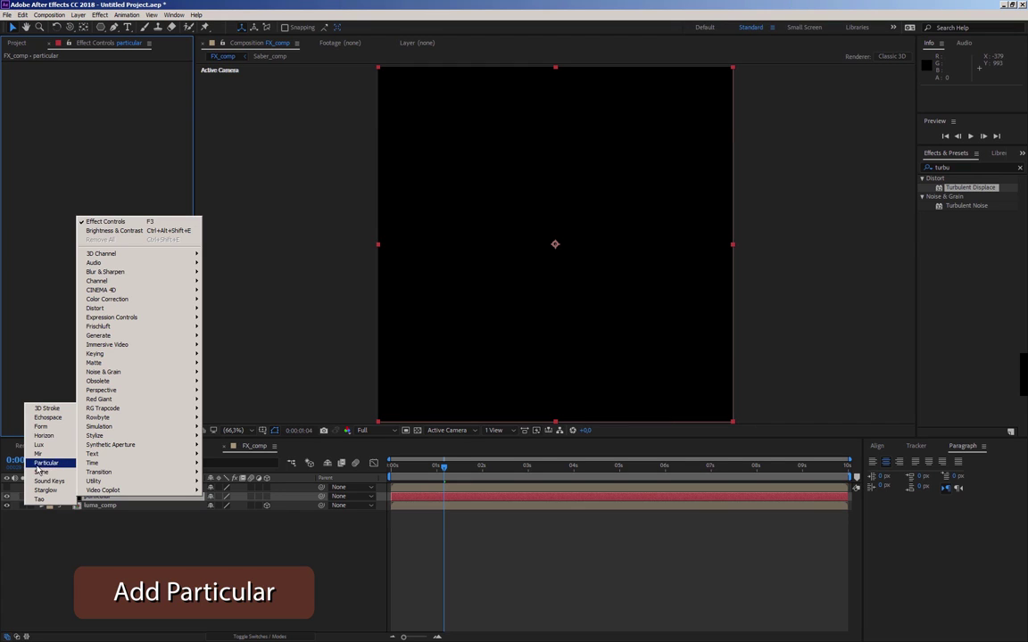
left_click(47, 463)
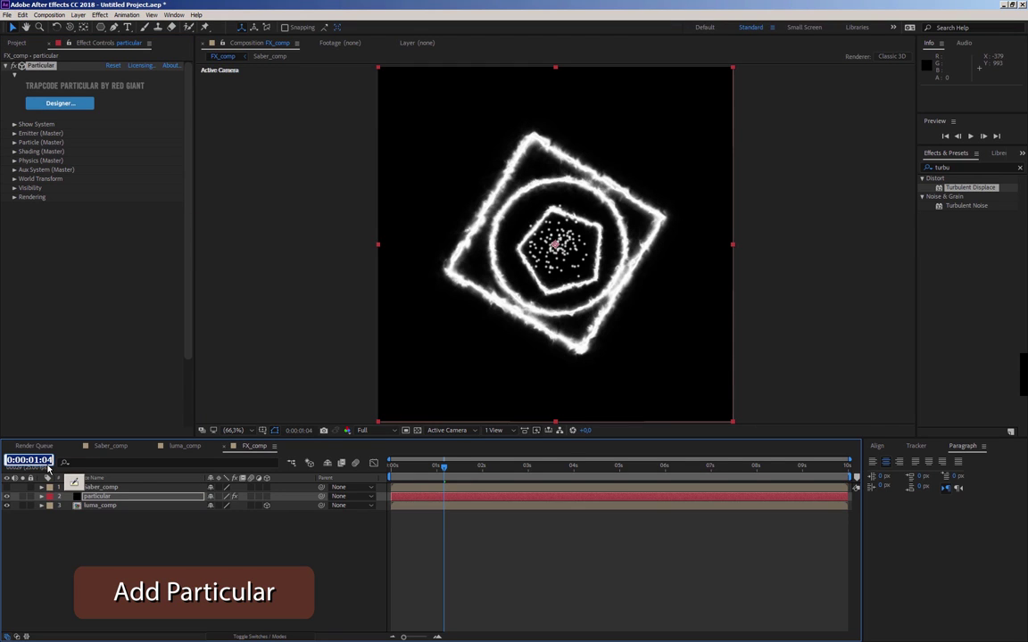
left_click(75, 331)
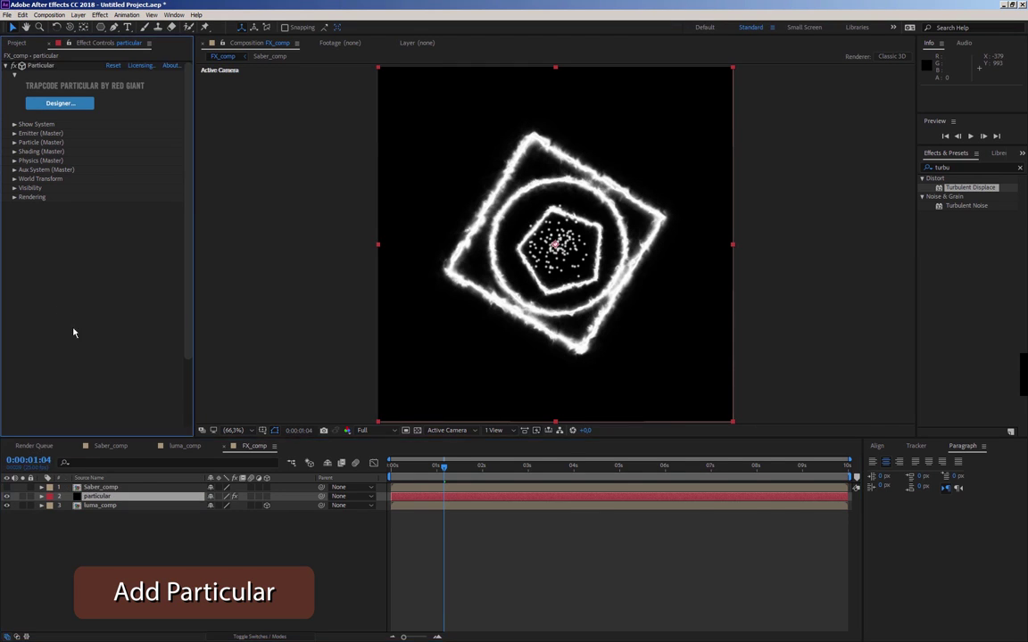
left_click(13, 134)
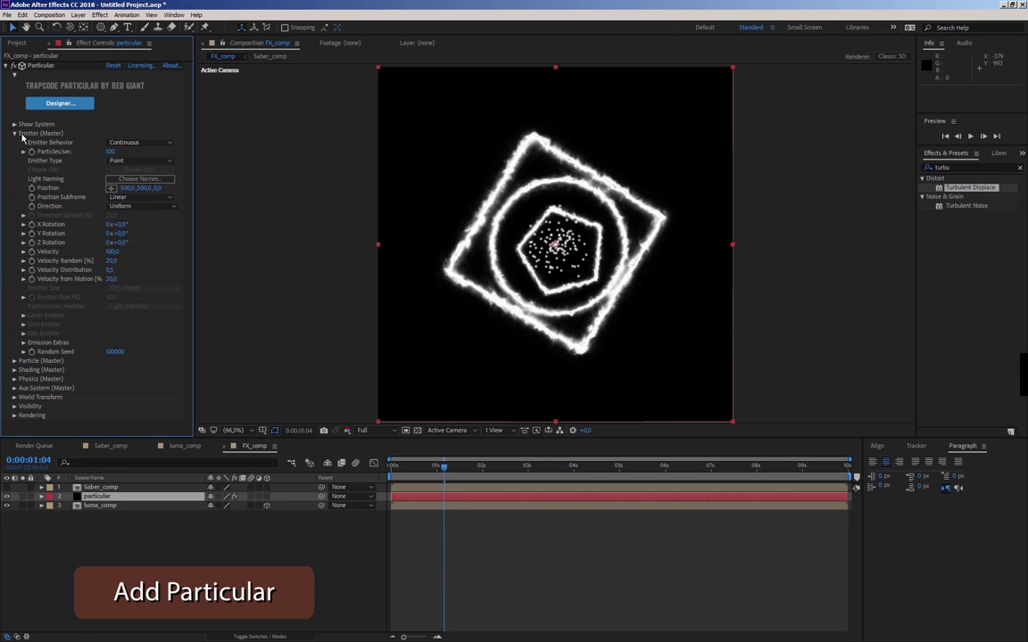
left_click(124, 161)
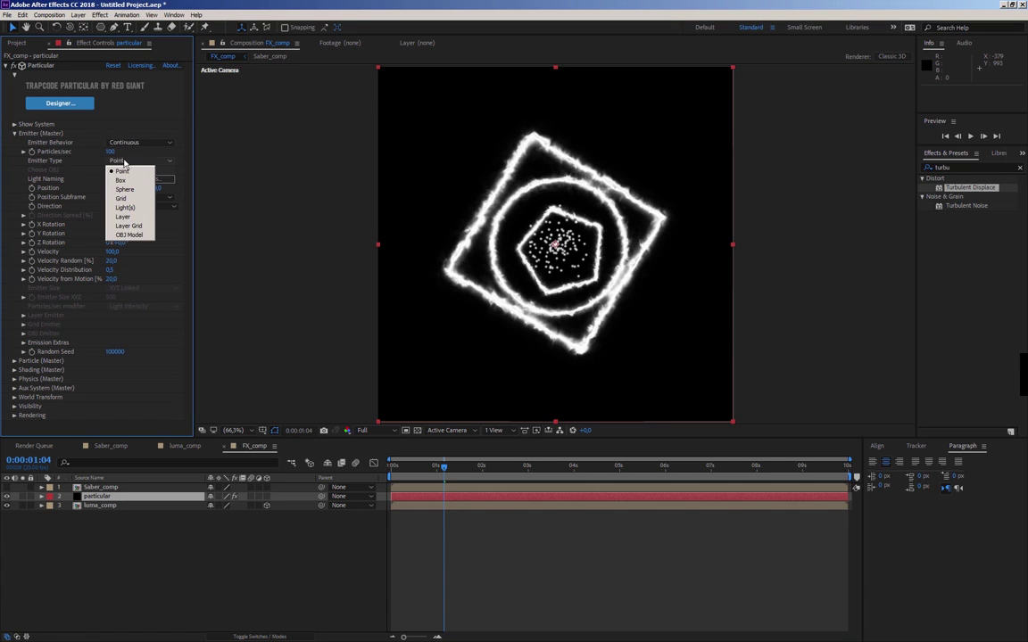
Step: Make Particular emit from layer luma_comp with Layer RGB Usage Lightness - Size, then hide luma_comp
left_click(114, 216)
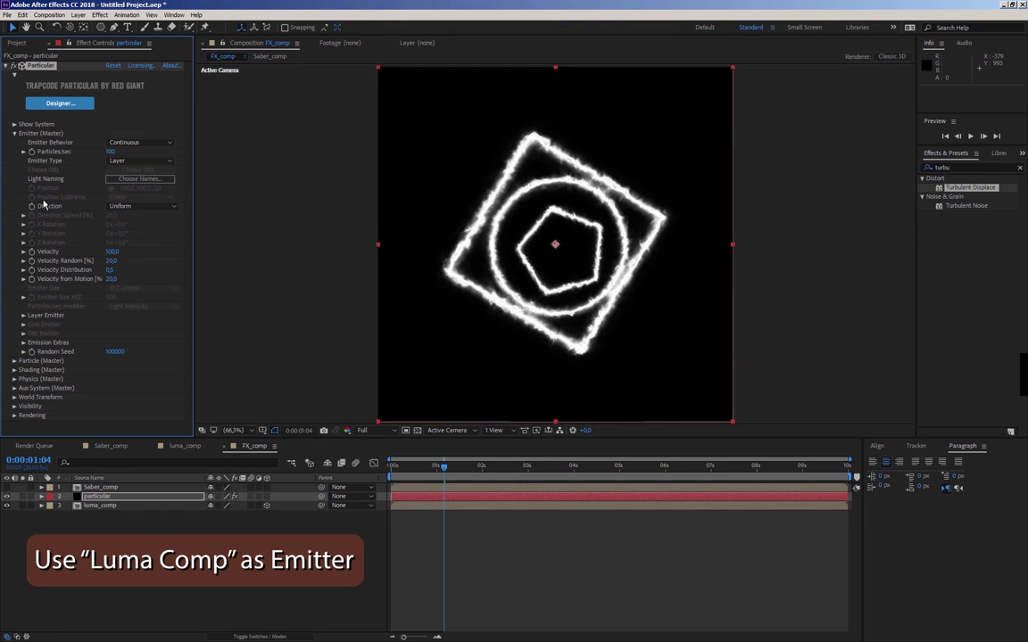
left_click(23, 316)
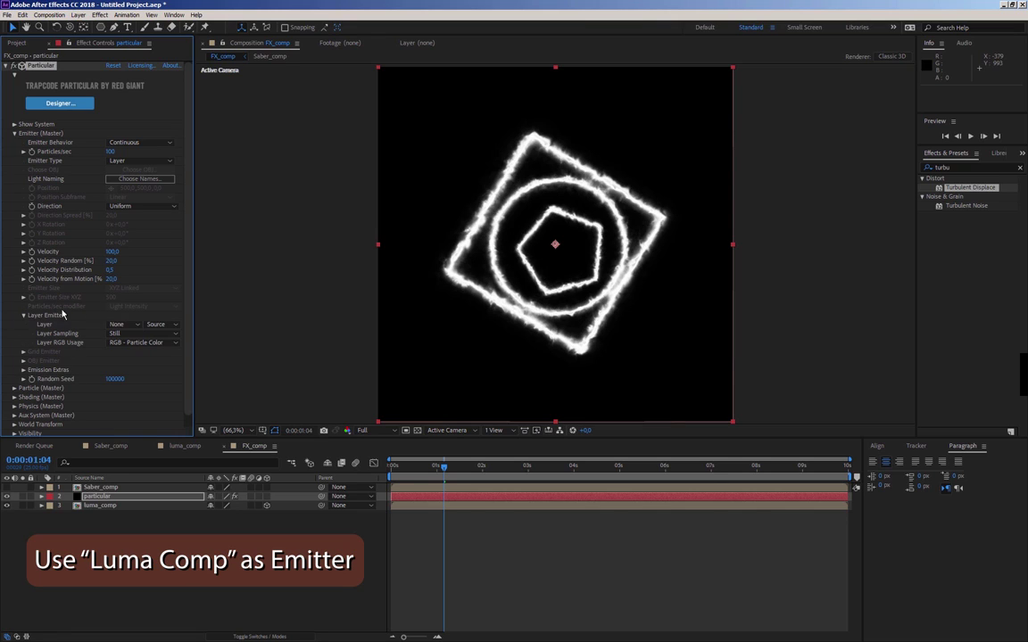
left_click(117, 326)
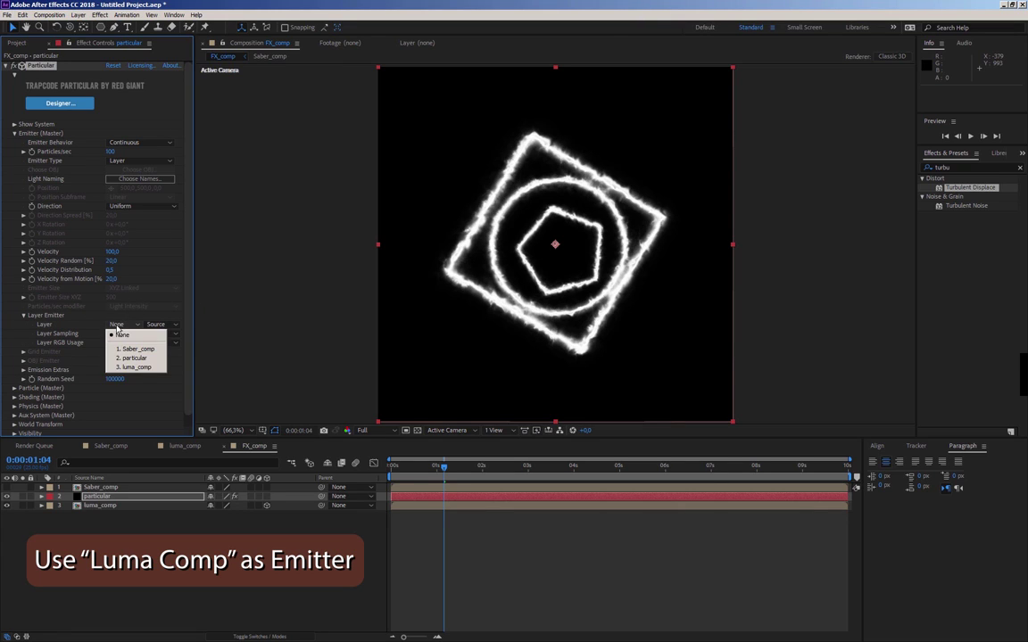
left_click(123, 368)
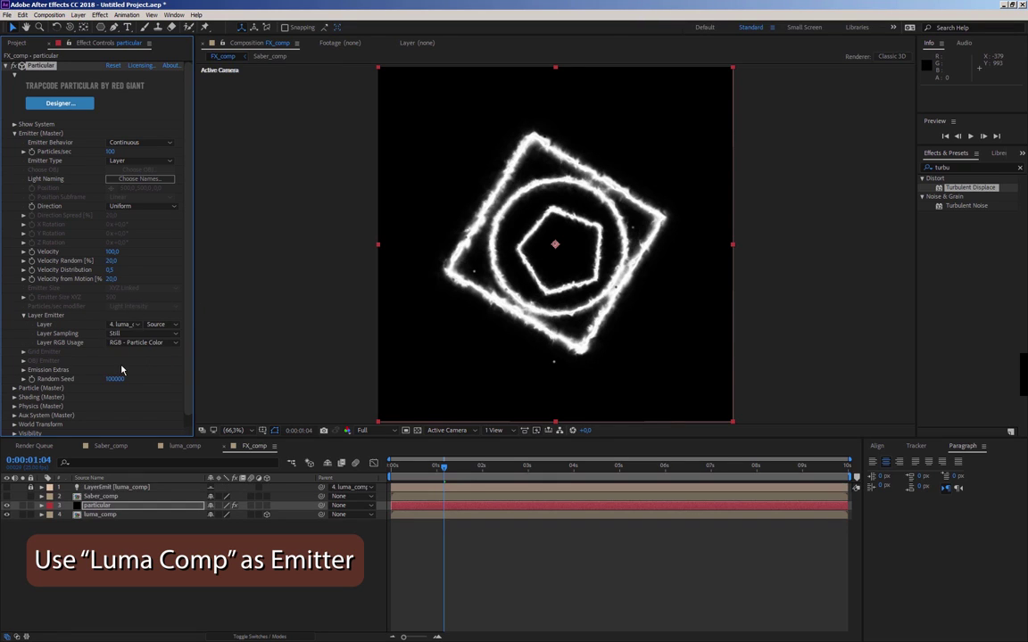
left_click(173, 343)
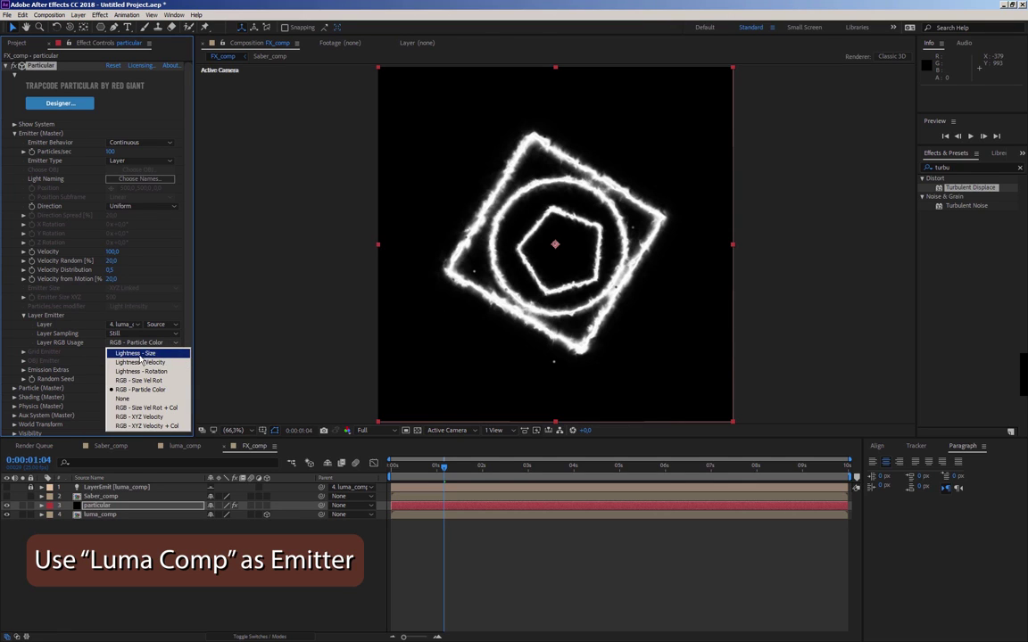
left_click(138, 355)
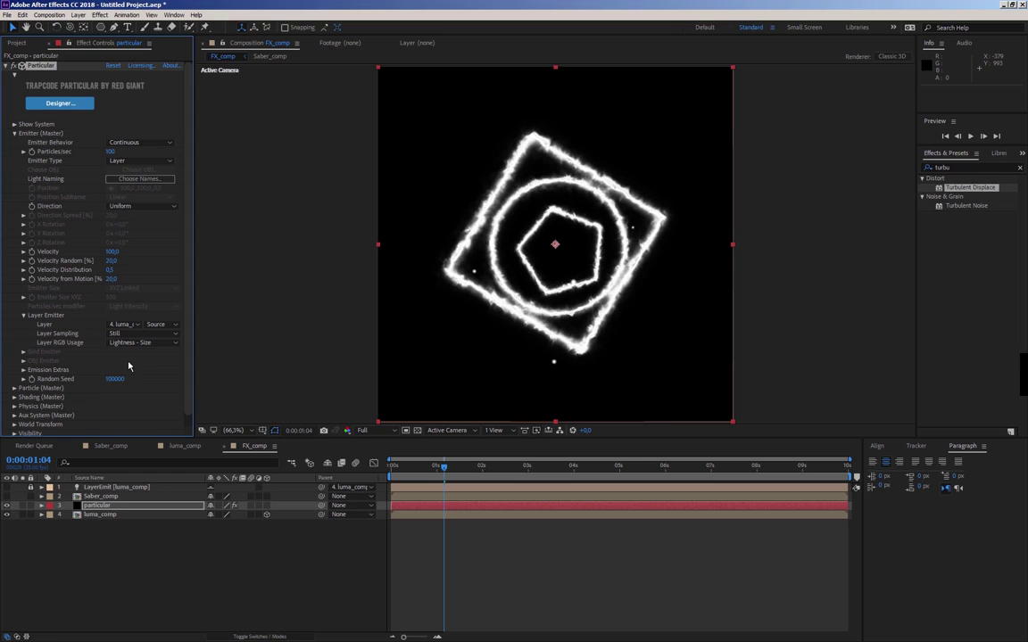
scroll(183, 375, "down", 2)
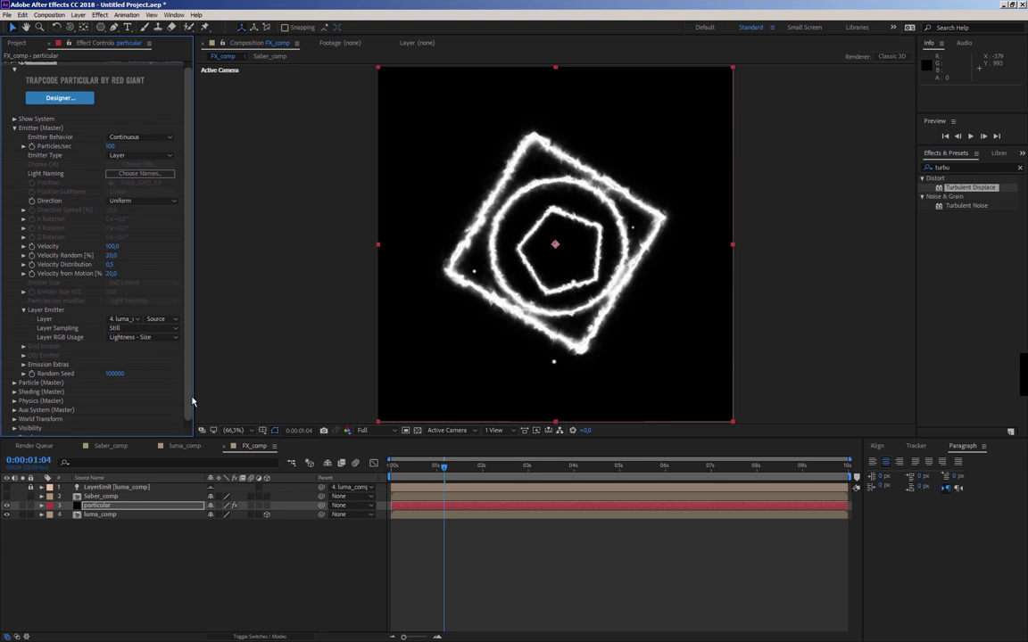
left_click(6, 515)
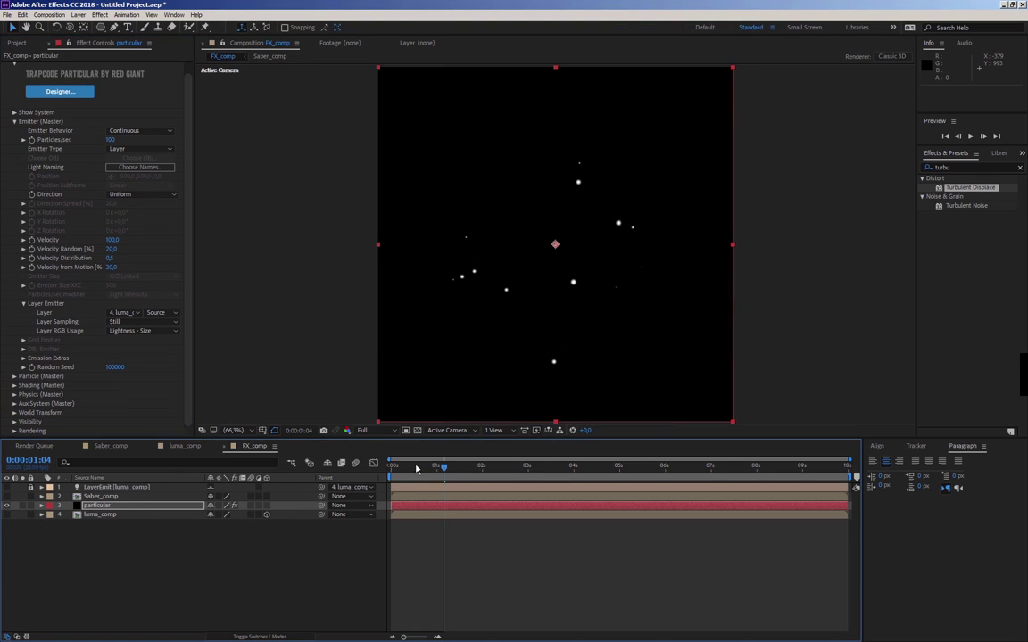
Step: Set Particular's Layer Sampling to Particle Birth Time, scrubbing the timeline to check the emission
mouse_move(426, 464)
left_mouse_down()
mouse_move(415, 470)
mouse_move(462, 468)
left_mouse_up()
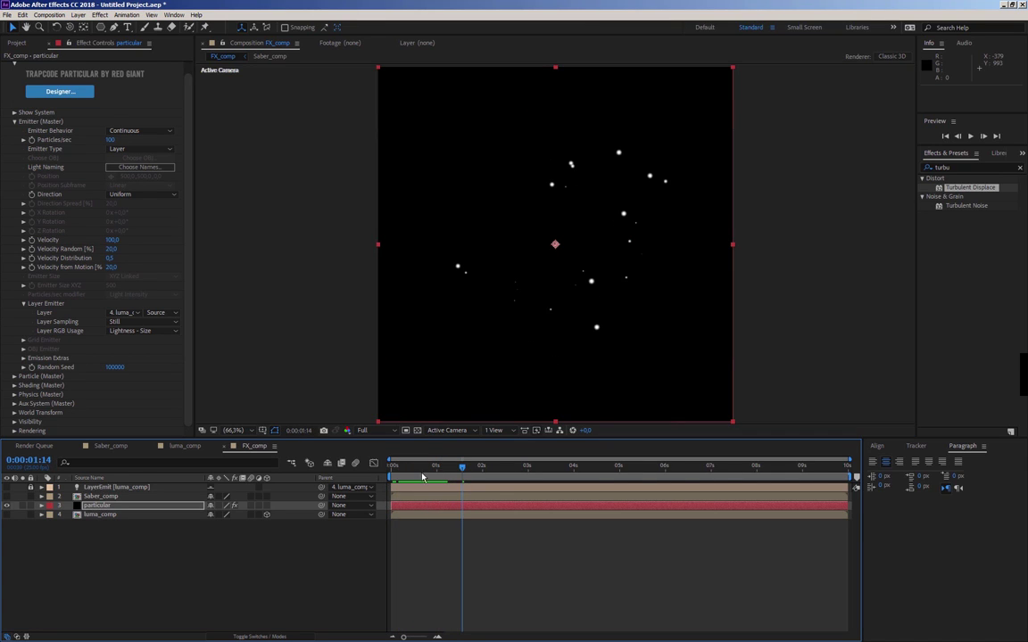
mouse_move(432, 467)
left_mouse_down()
mouse_move(401, 475)
mouse_move(432, 470)
left_mouse_up()
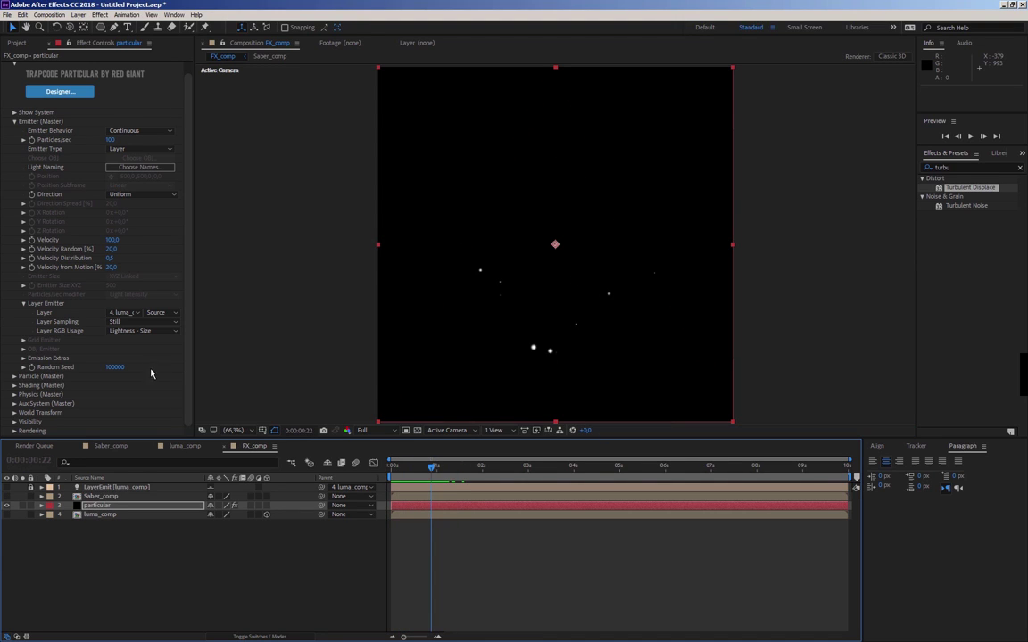
left_click(173, 322)
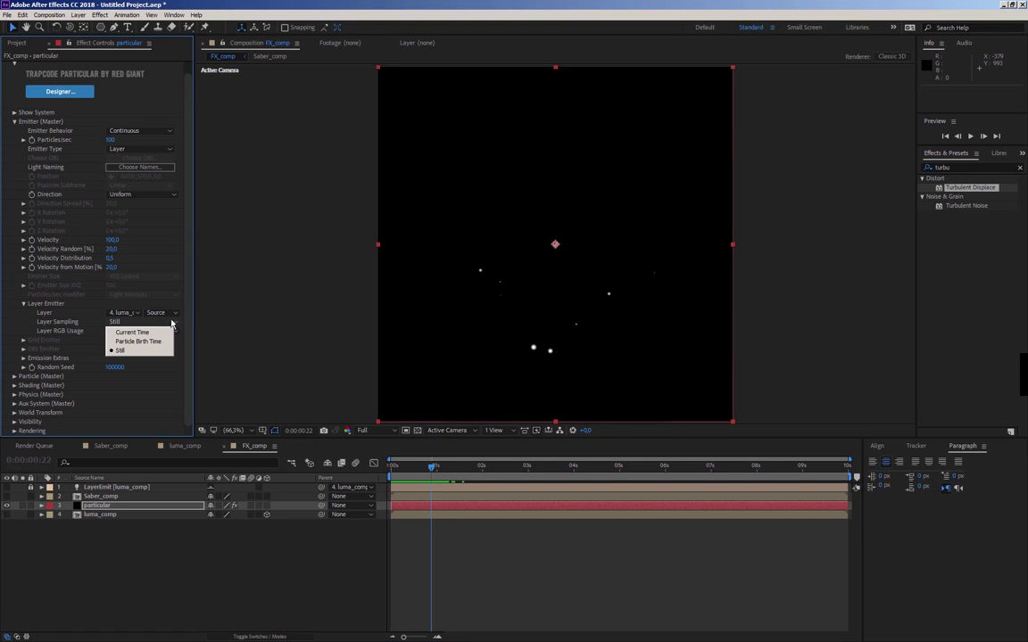
left_click(139, 341)
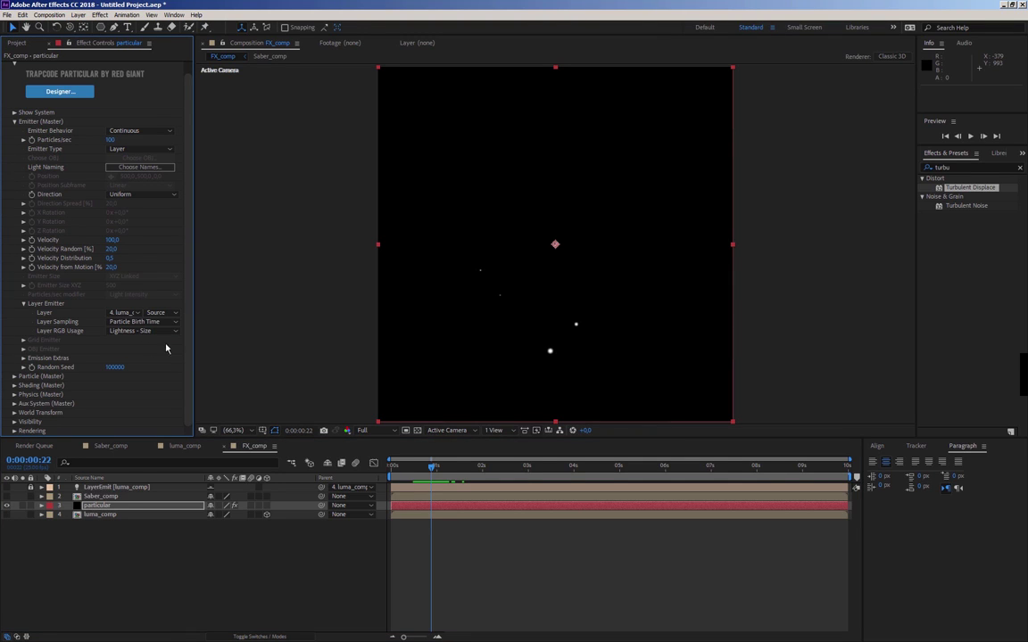
left_click_drag(394, 466, 471, 467)
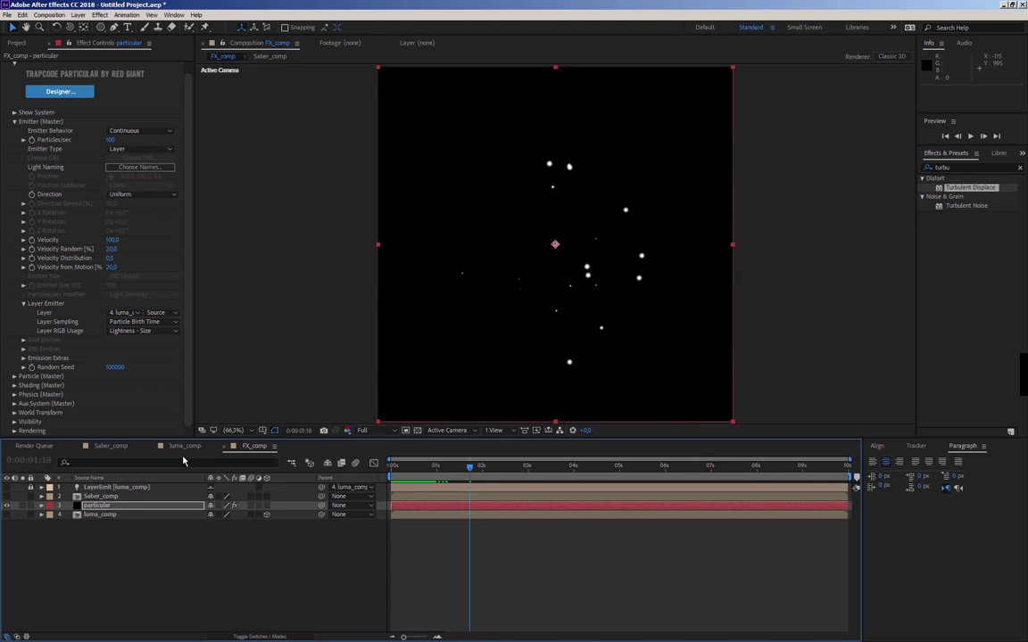
Step: Set the Particular Emitter's Particles/sec to 500
left_click(113, 140)
type("300")
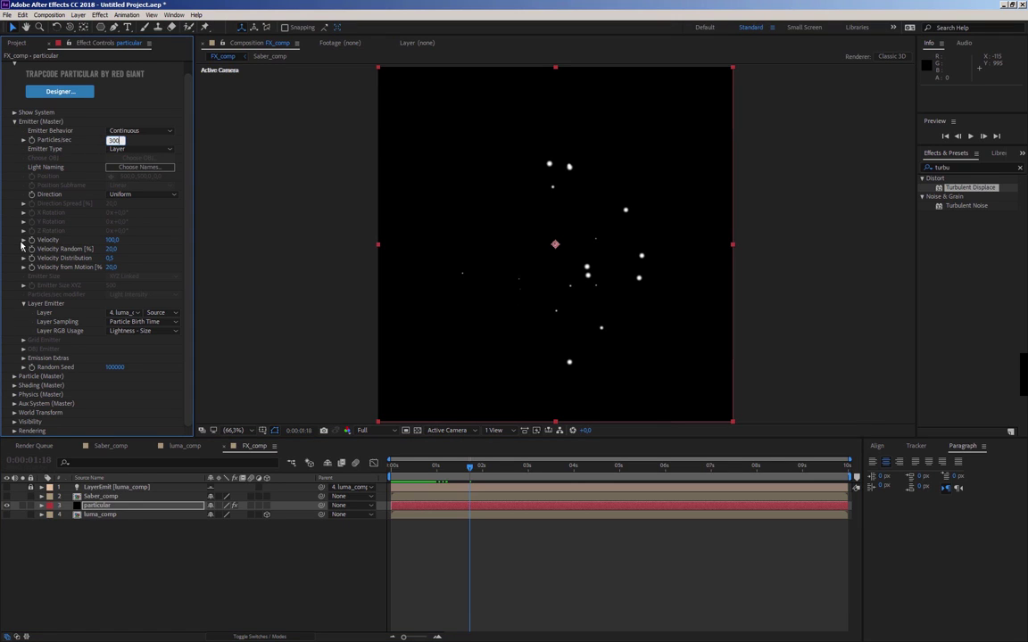
key("Return")
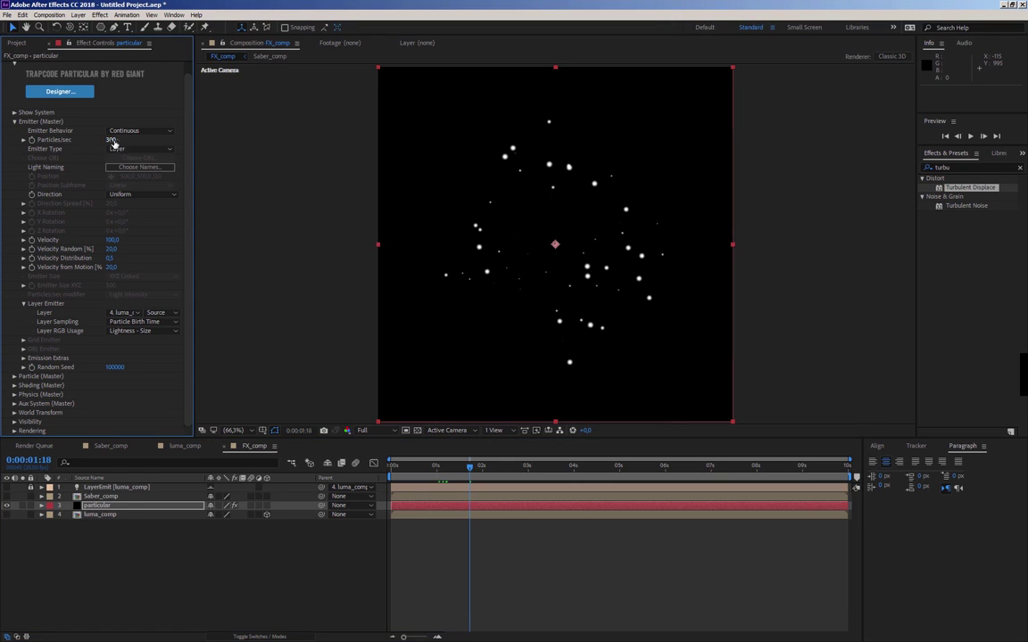
left_click(113, 141)
type("500")
key("Return")
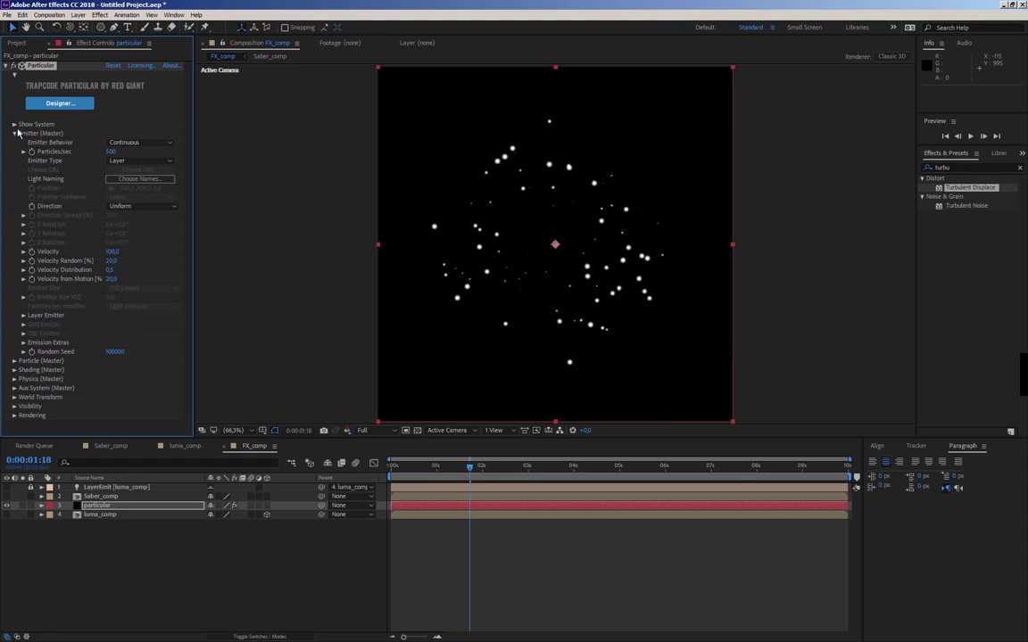
Step: Set the Particle (Master) Size to 2.0 for much smaller sparks
left_click(14, 133)
left_click(14, 143)
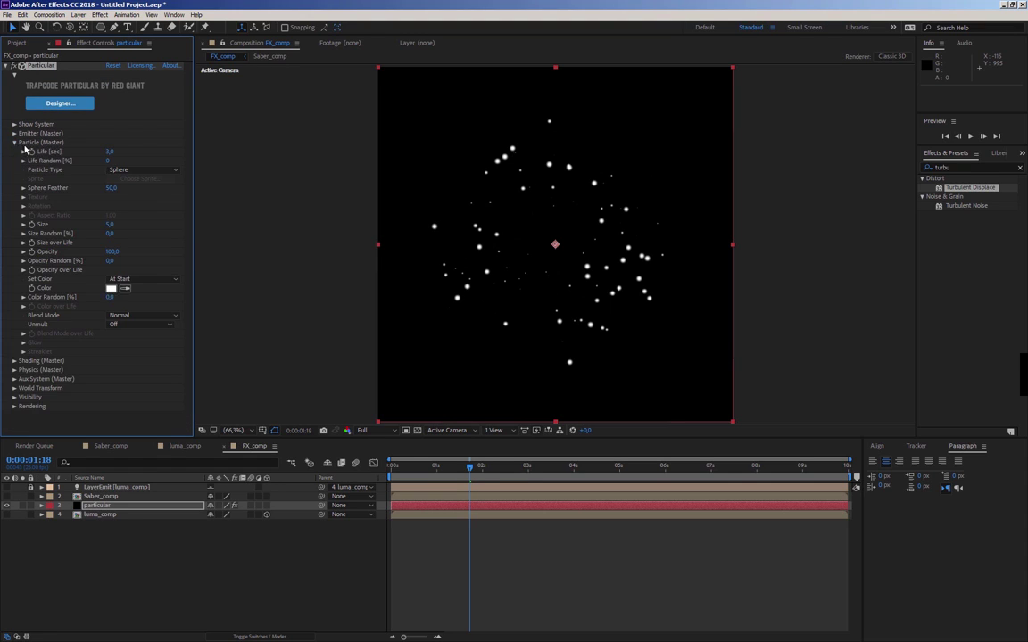
left_click(110, 224)
type("2")
key("Return")
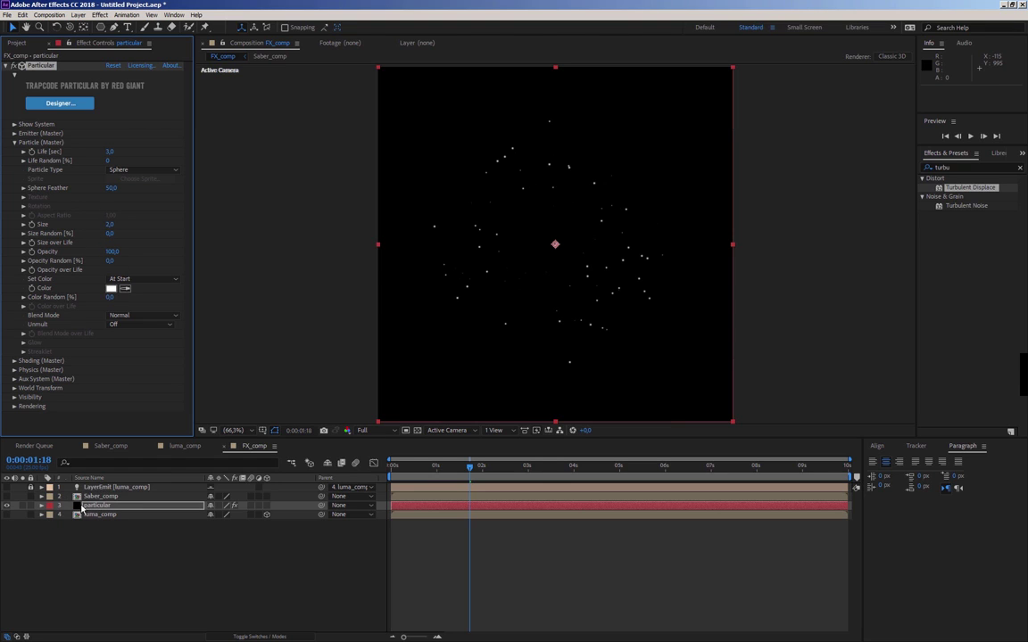
Step: Move particular above the now-visible Saber_comp, blend it with Add, and preview from frame 0
left_click_drag(82, 506, 78, 498)
left_click(7, 506)
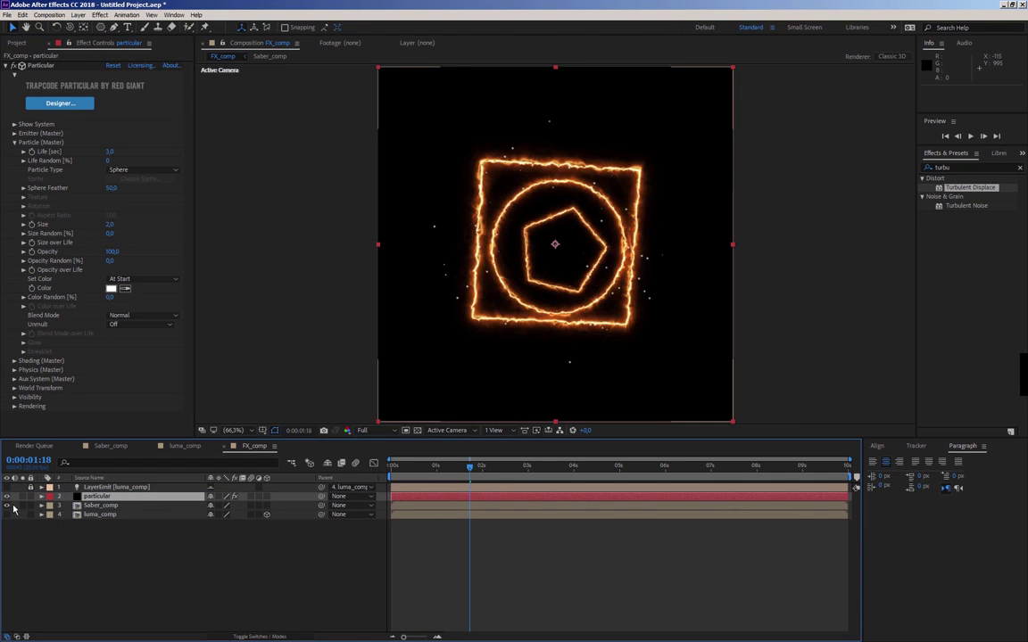
left_click(252, 637)
left_click(220, 496)
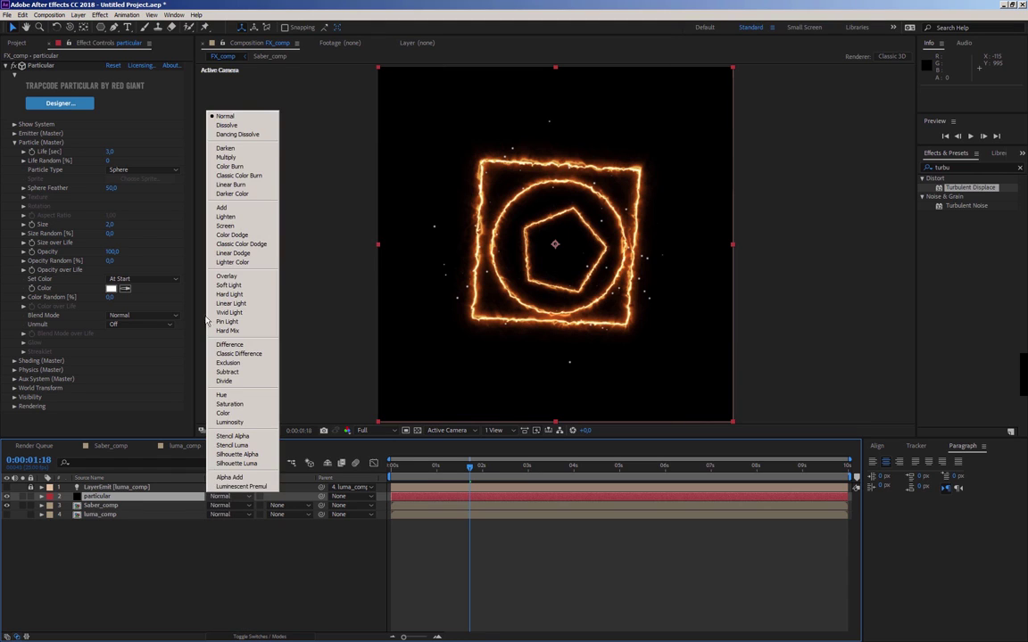
left_click(221, 208)
left_click_drag(451, 475, 383, 476)
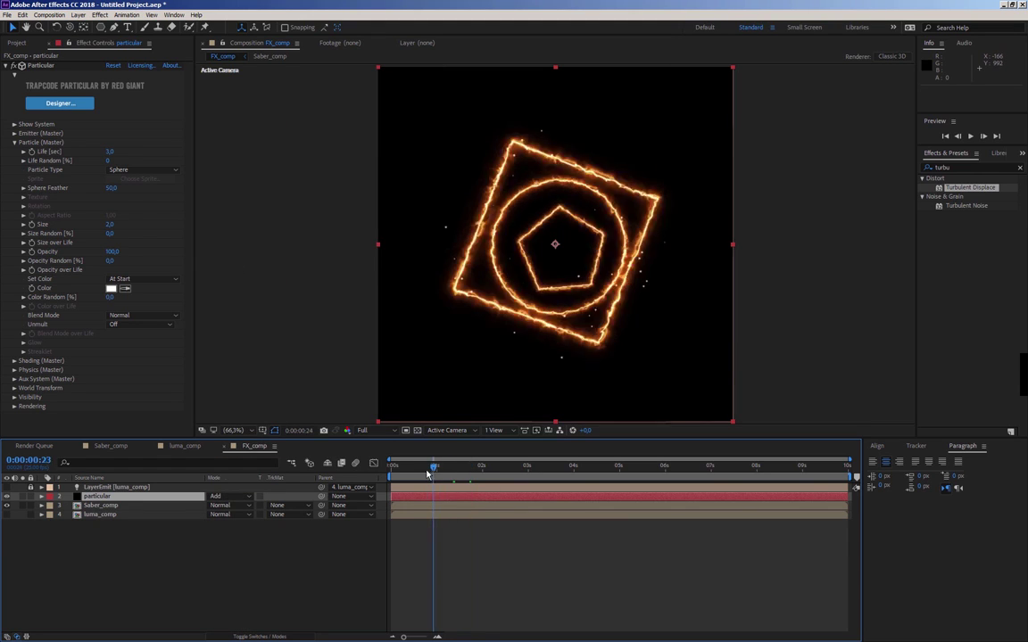
key("space")
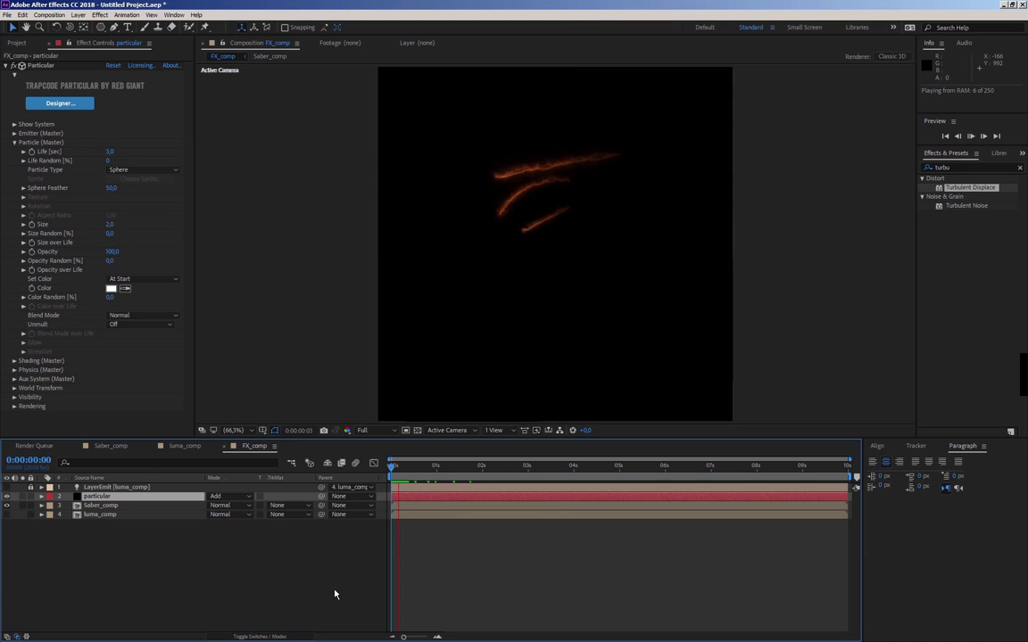
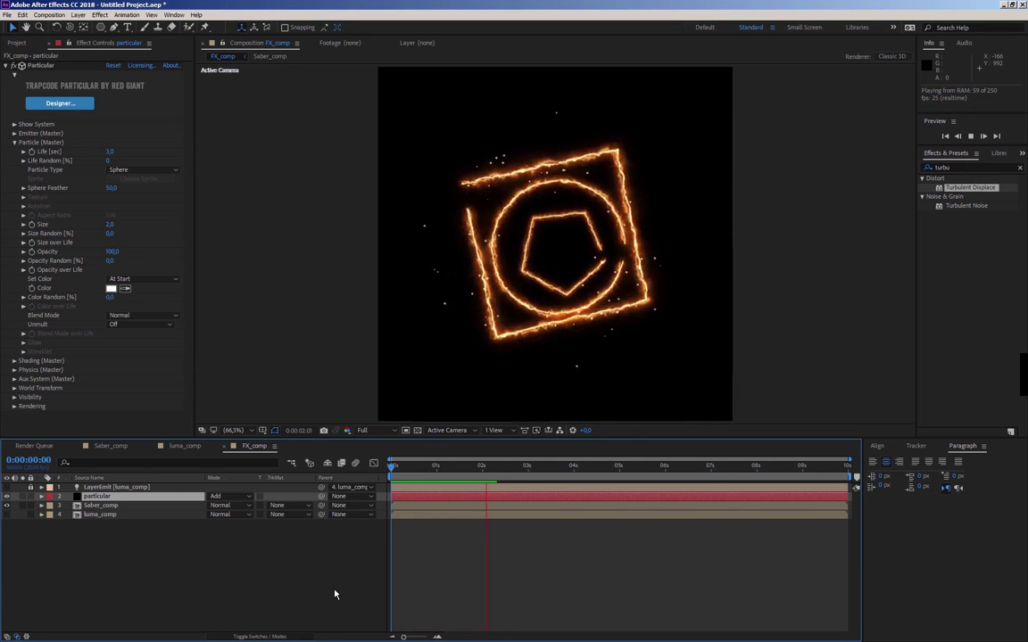
Step: Stop the preview at 1:08 and set Emitter Particles/sec to 800
key("space")
left_click_drag(401, 473, 453, 465)
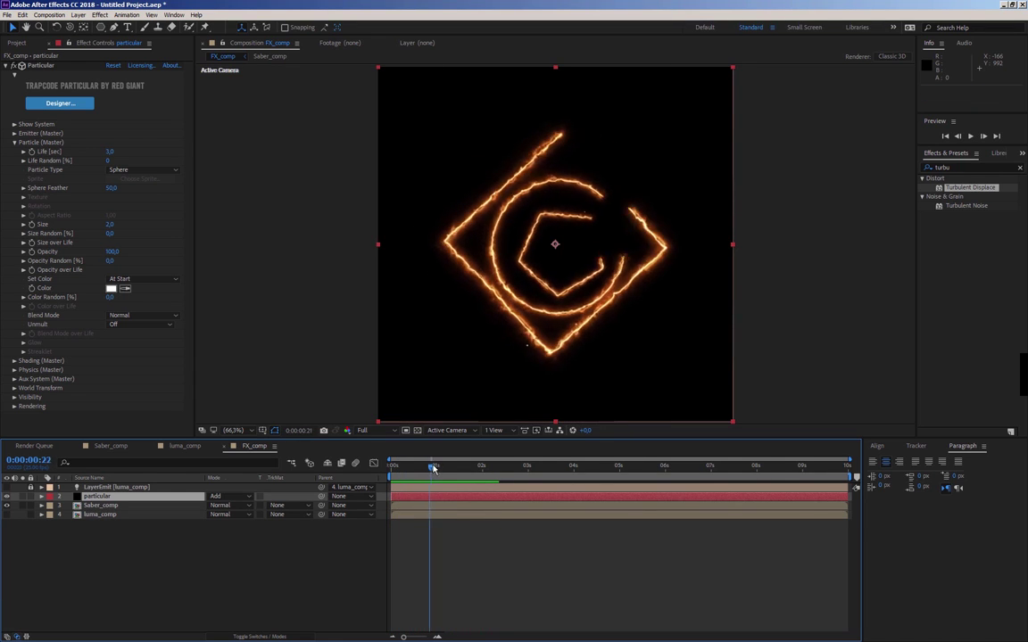
left_click(14, 142)
left_click(14, 133)
left_click(112, 151)
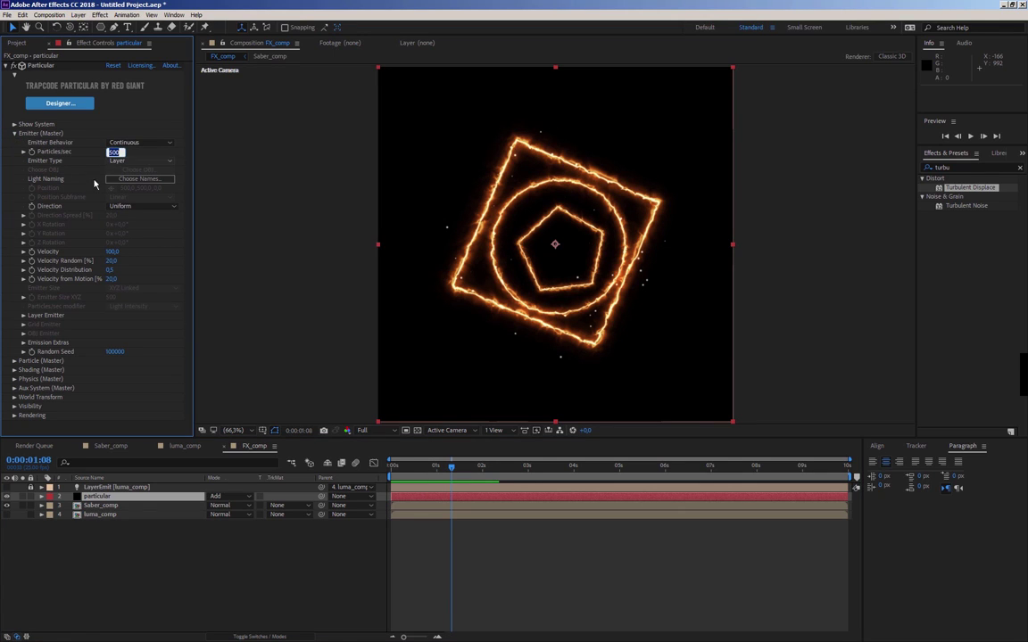
type("800")
key("Return")
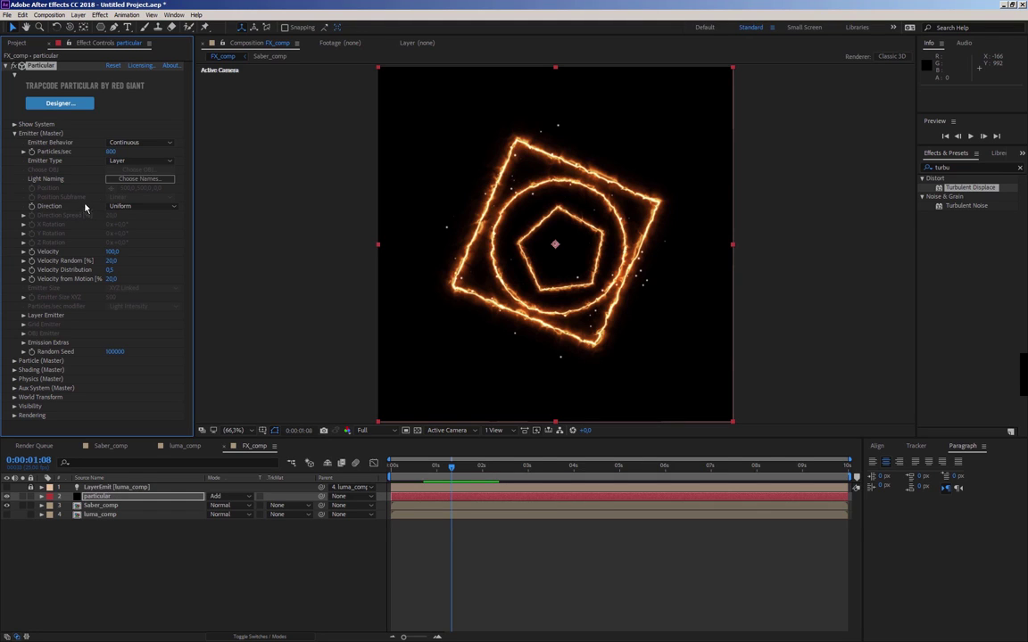
Step: Raise the Emitter Particles/sec rate to 2000
left_click(14, 133)
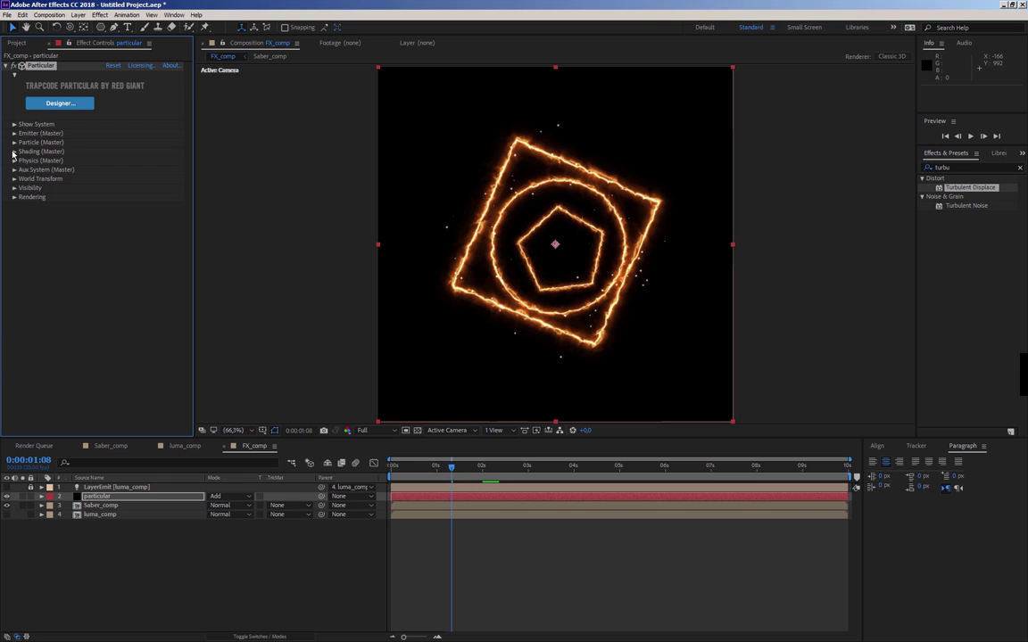
left_click(14, 133)
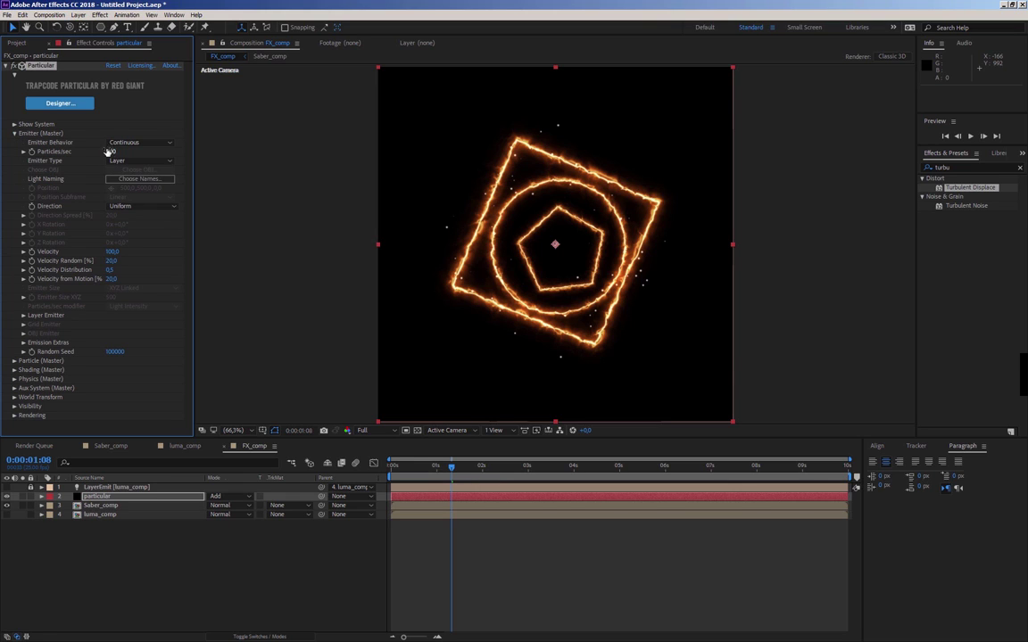
type("2000")
key("Return")
left_click(14, 134)
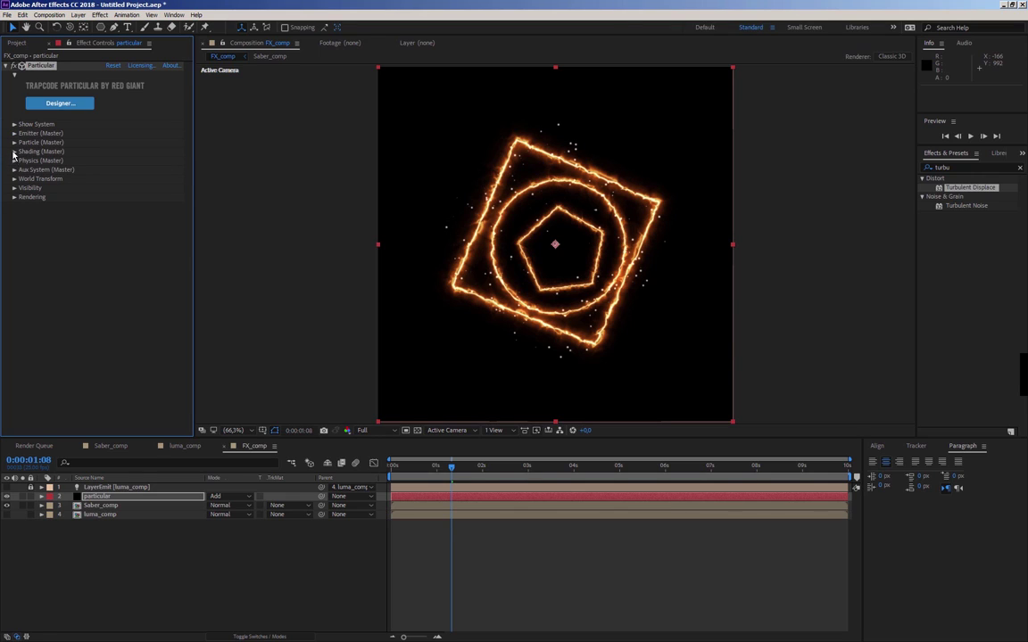
Step: Set the Particle (Master) Life to 2 seconds
left_click(15, 152)
left_click(14, 152)
left_click(14, 143)
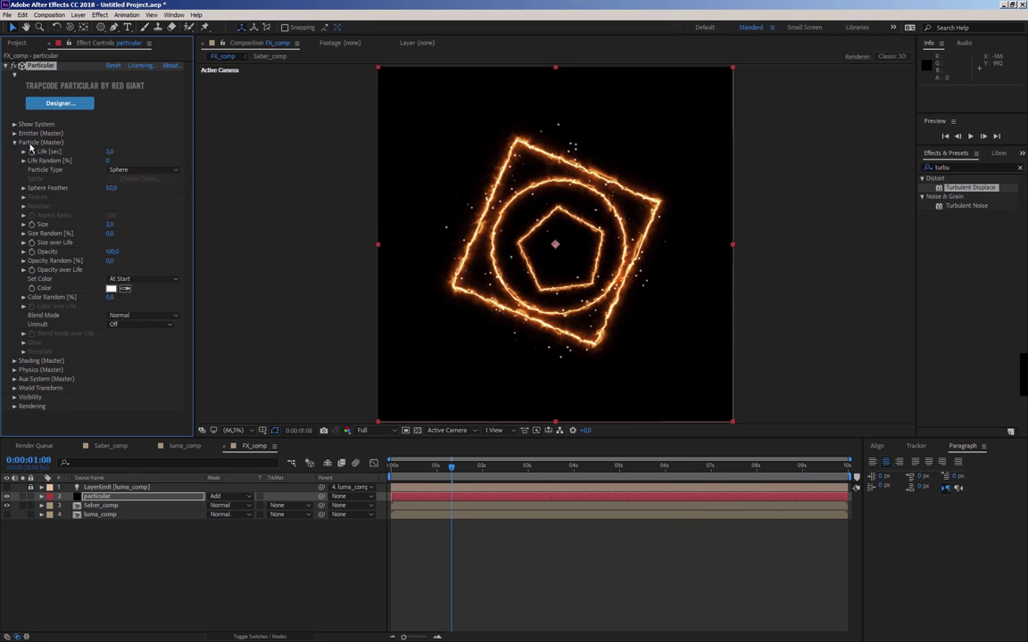
left_click(107, 152)
type("2")
key("Return")
Step: Change the particles' Set Color from At Start to Over Life
left_click(111, 288)
left_click(479, 414)
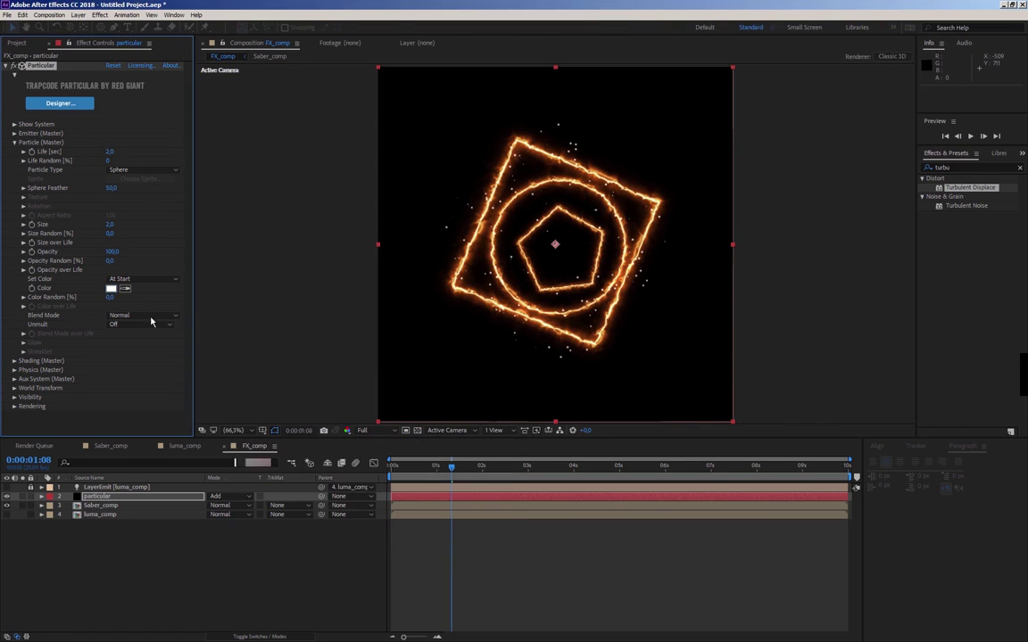
left_click(143, 279)
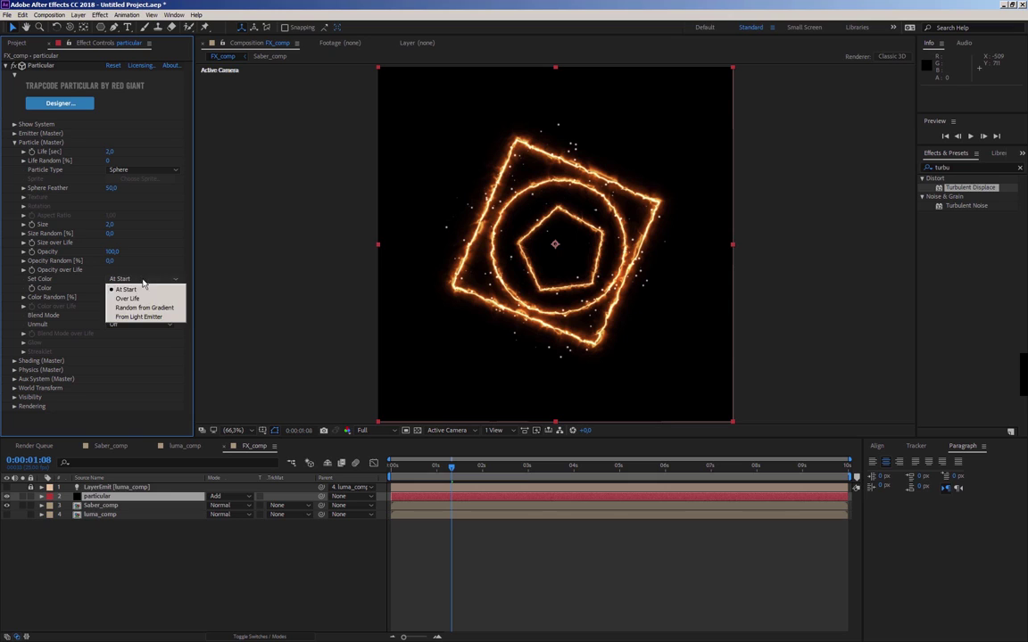
left_click(123, 298)
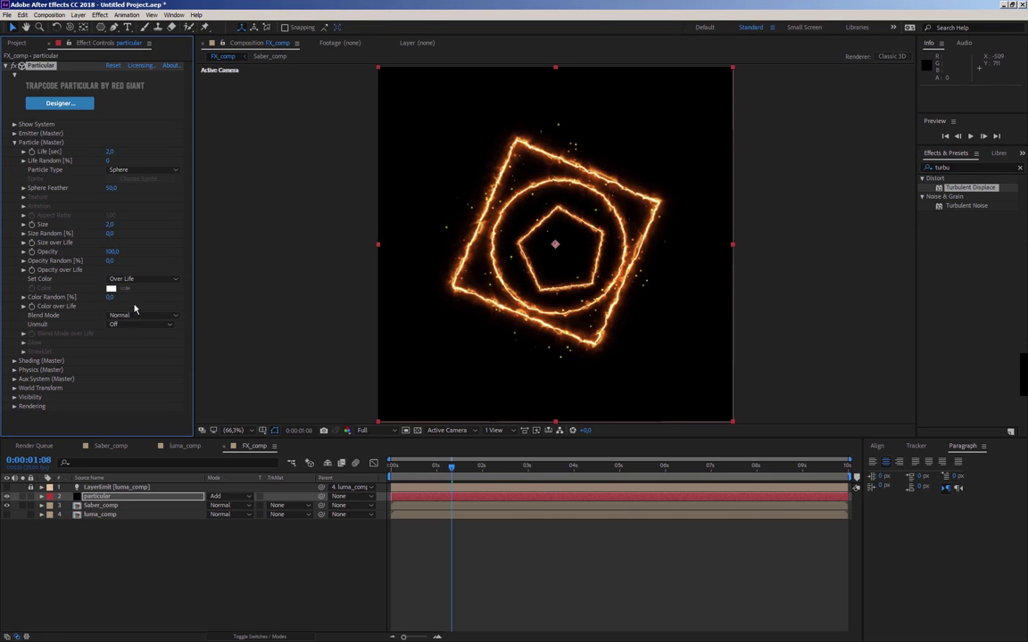
Step: Remove the green stop and place yellow at the ramp's start and red near its end
left_click(23, 307)
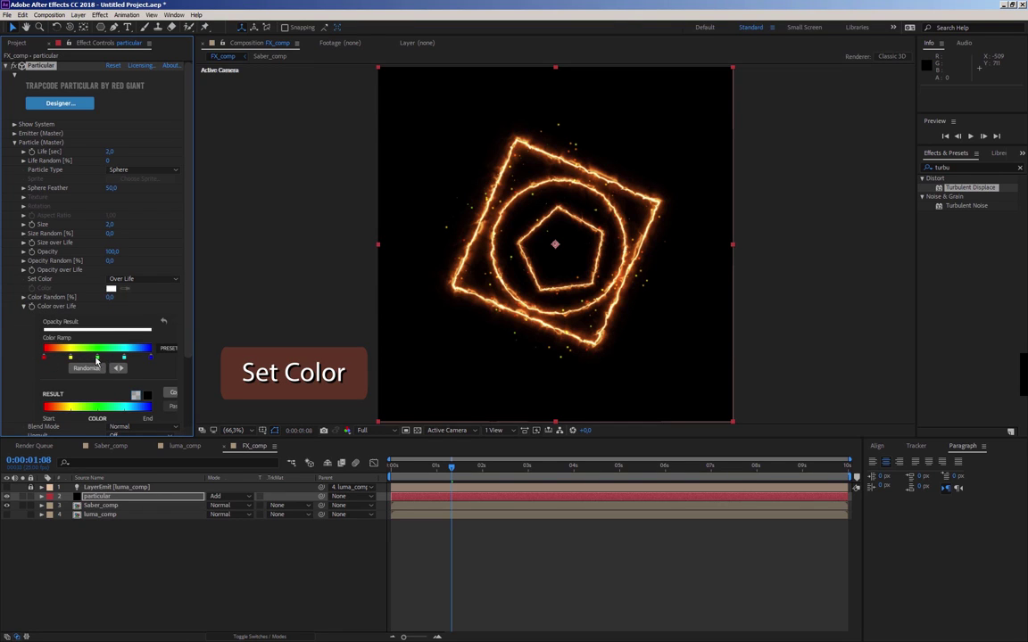
mouse_move(96, 358)
left_mouse_down()
mouse_move(124, 359)
mouse_move(135, 326)
mouse_move(146, 340)
left_mouse_up()
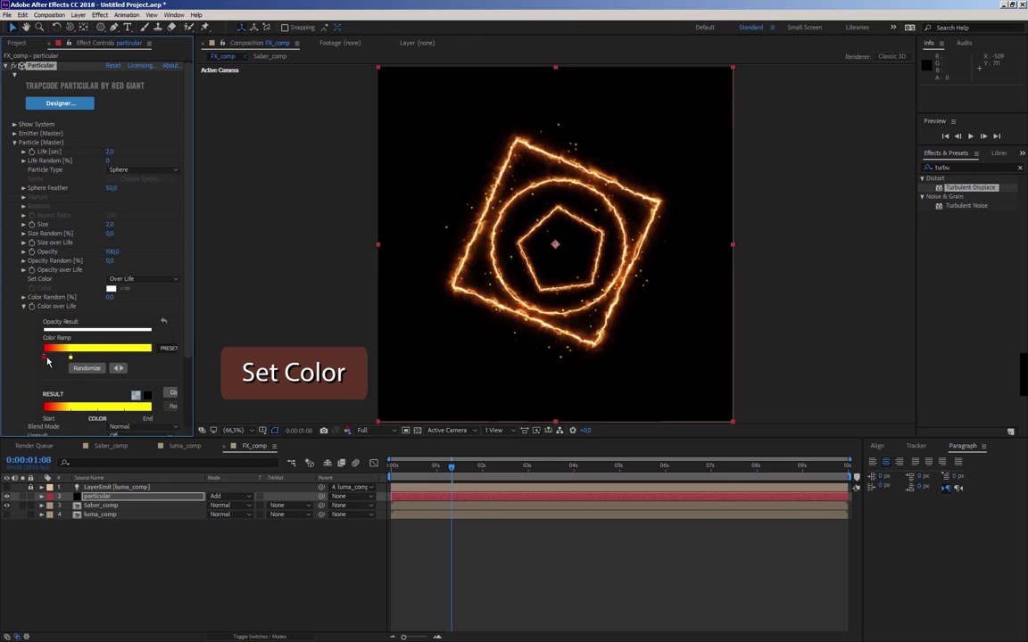
left_click_drag(46, 357, 154, 358)
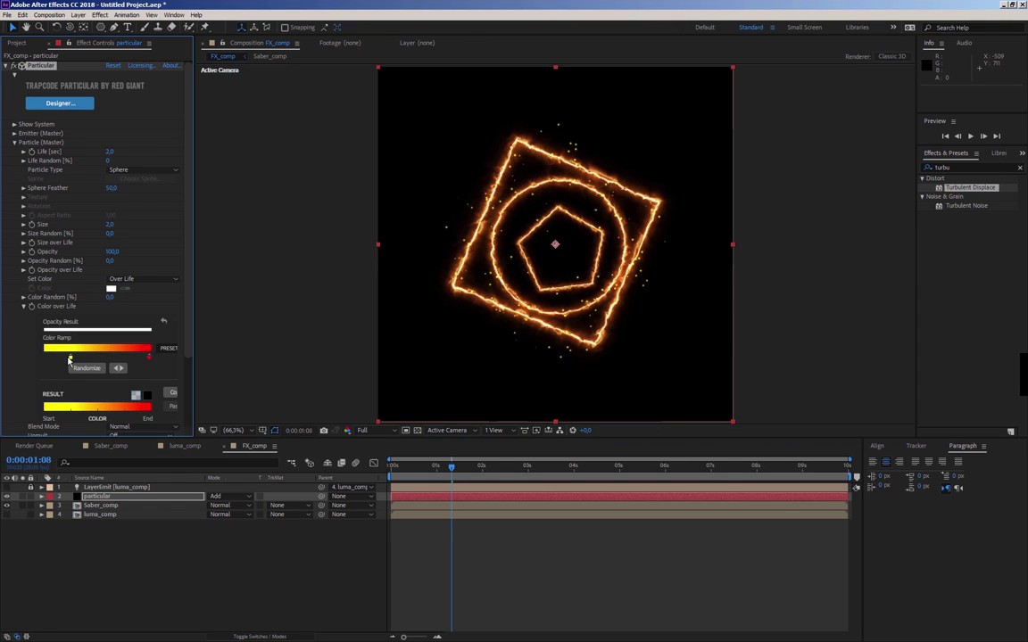
left_click_drag(70, 358, 44, 358)
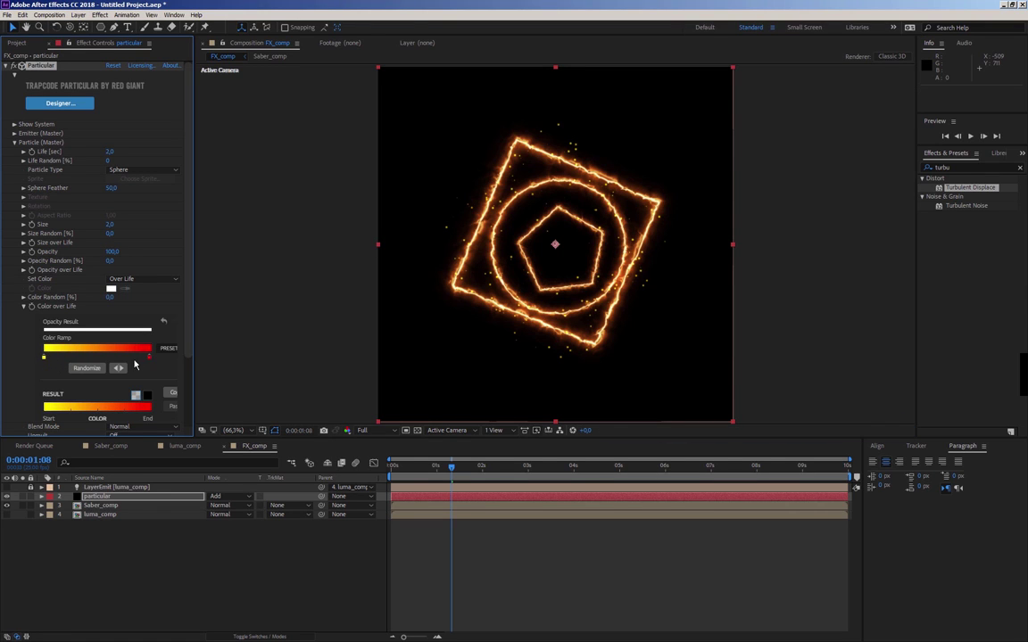
left_click_drag(134, 365, 132, 359)
mouse_move(419, 465)
left_mouse_down()
mouse_move(407, 466)
mouse_move(516, 468)
left_mouse_up()
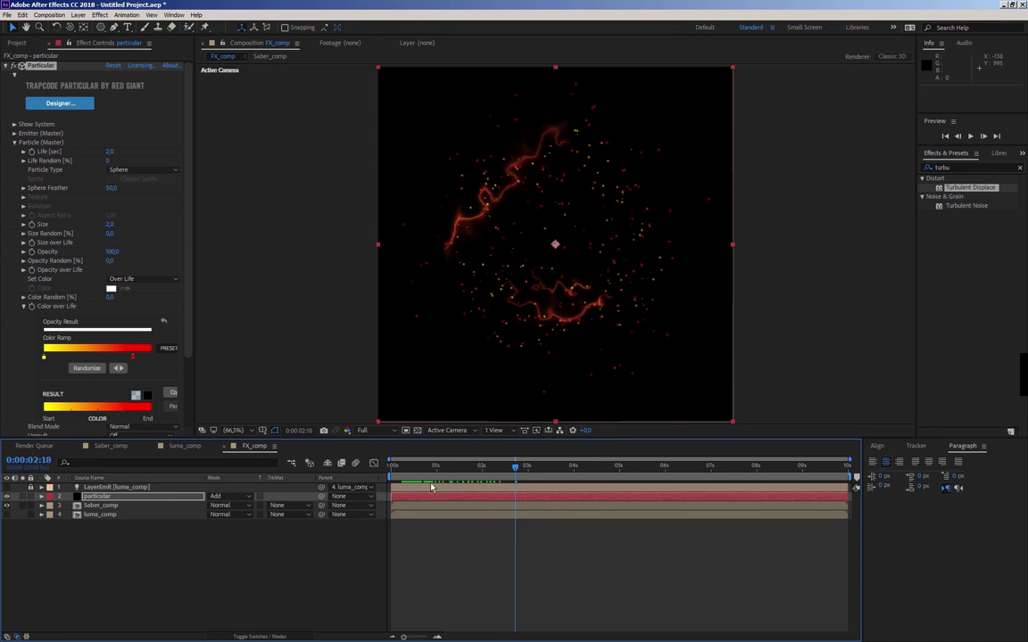
Step: Scrub the Physics (Master) Gravity value up to 160
left_click(23, 306)
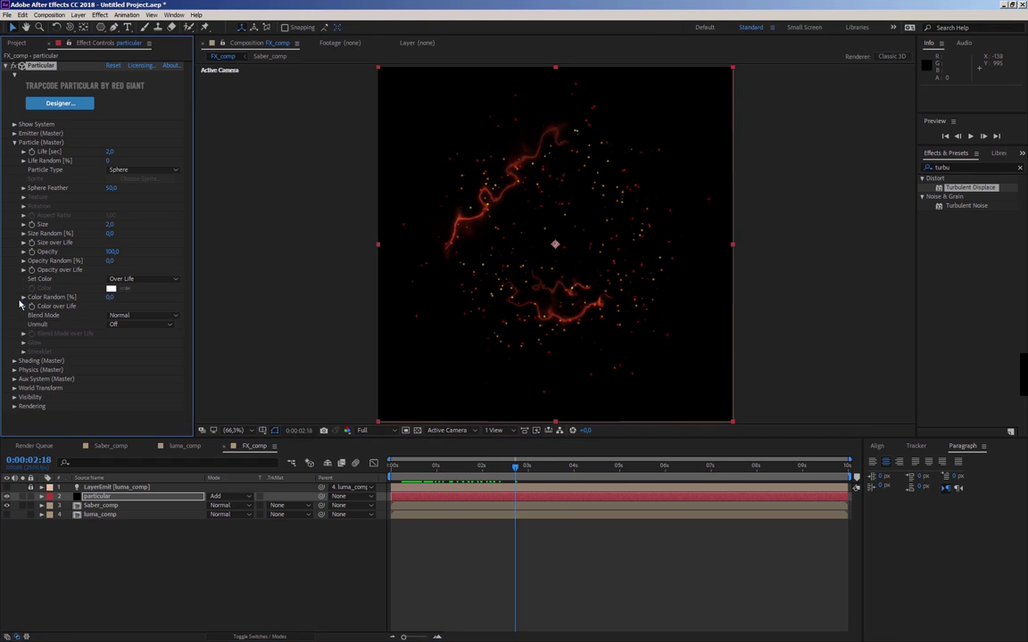
left_click(23, 269)
left_click(23, 269)
left_click(14, 141)
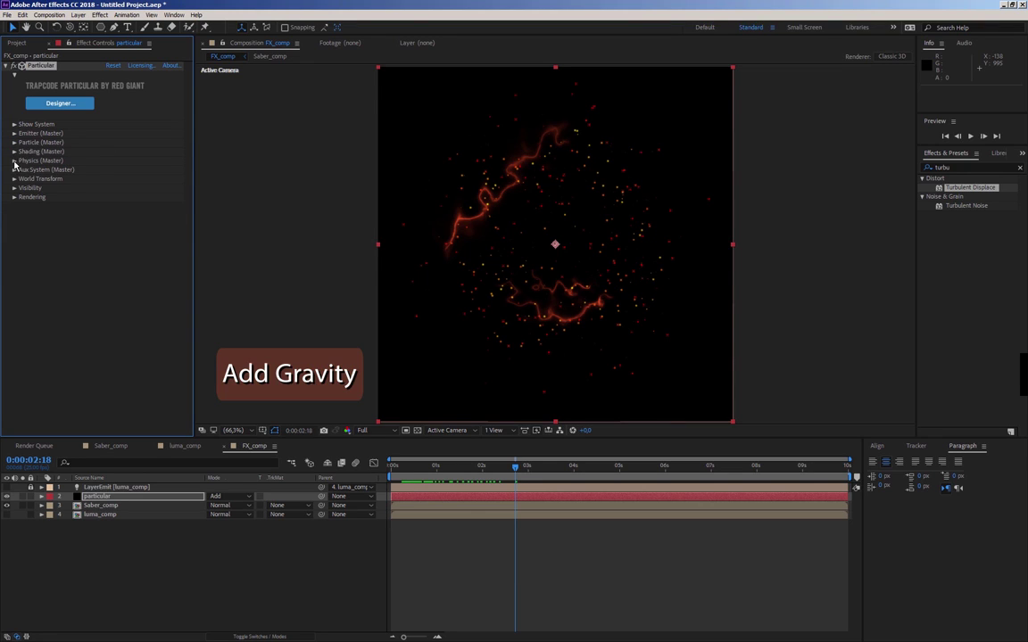
left_click(15, 162)
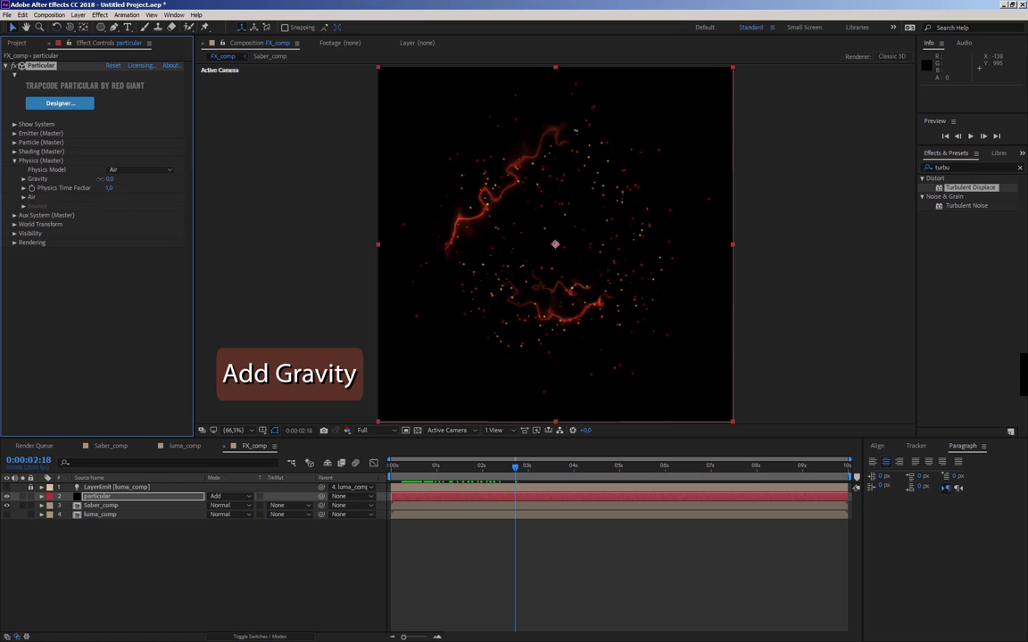
left_click_drag(100, 178, 123, 188)
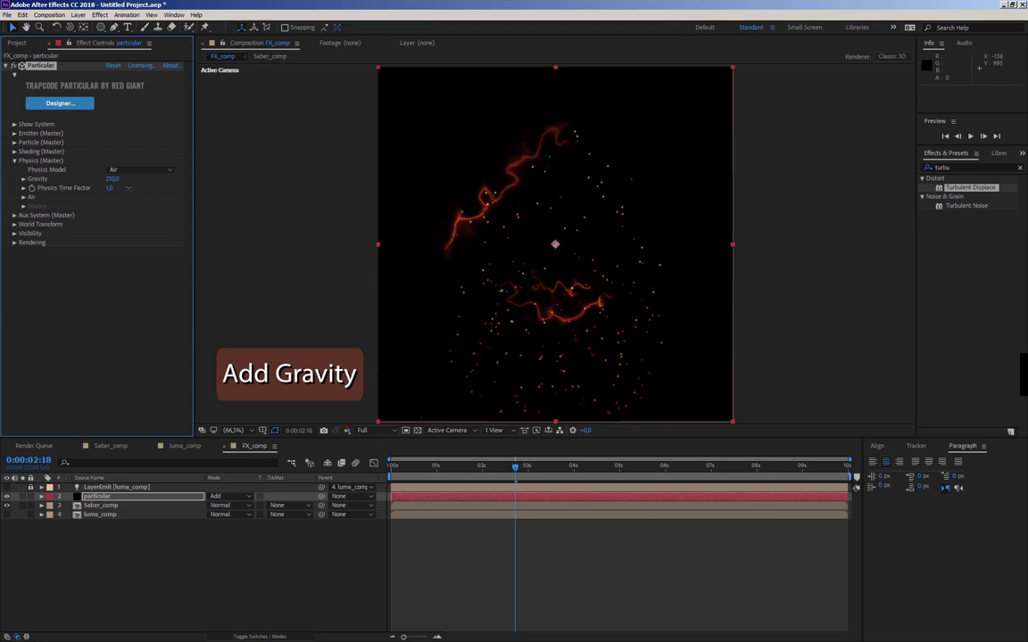
left_click(15, 161)
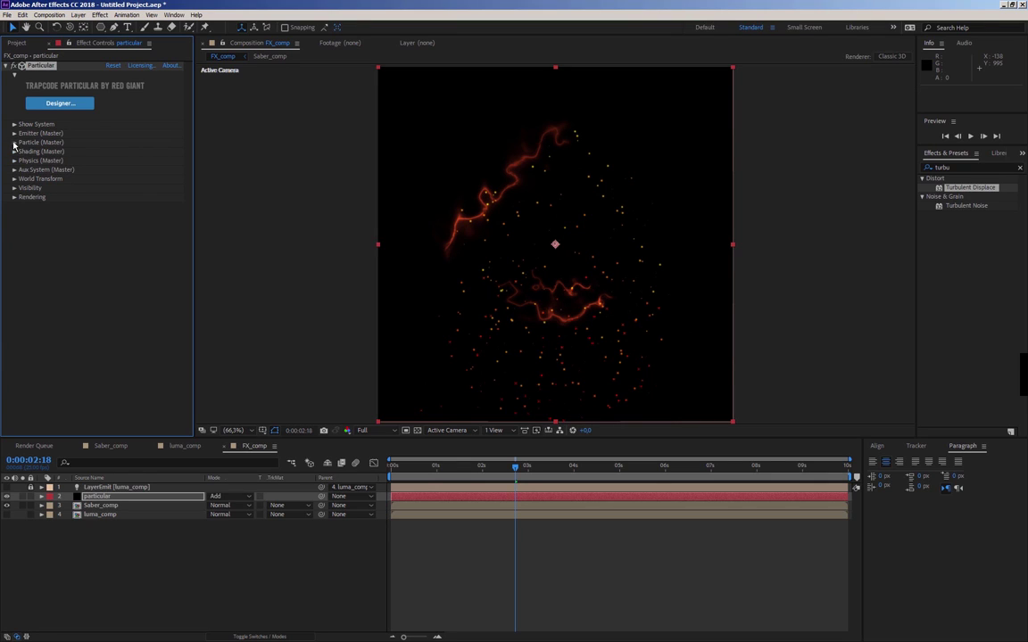
Step: Shorten particle Life to 0.5, then 1 second, and play a preview
left_click(14, 143)
left_click(108, 151)
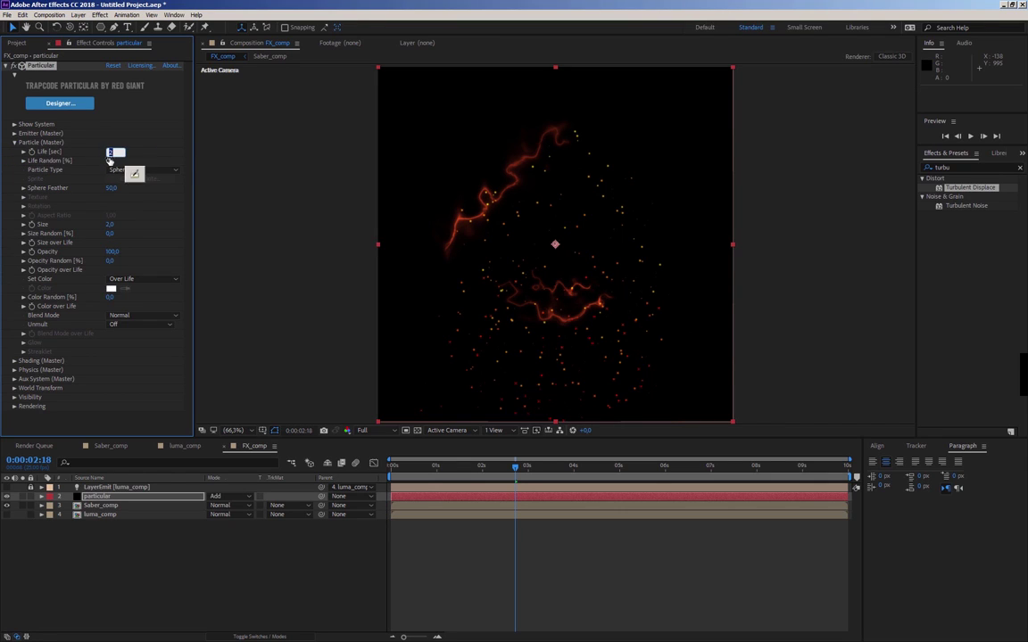
type("0")
key("Return")
left_click(108, 151)
type("1")
key("Return")
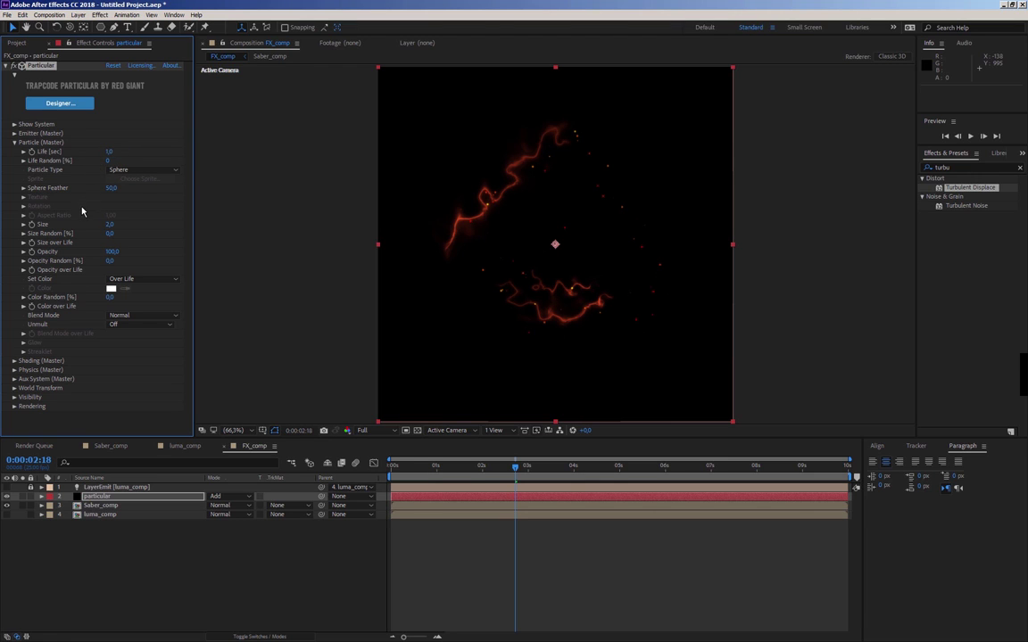
key("space")
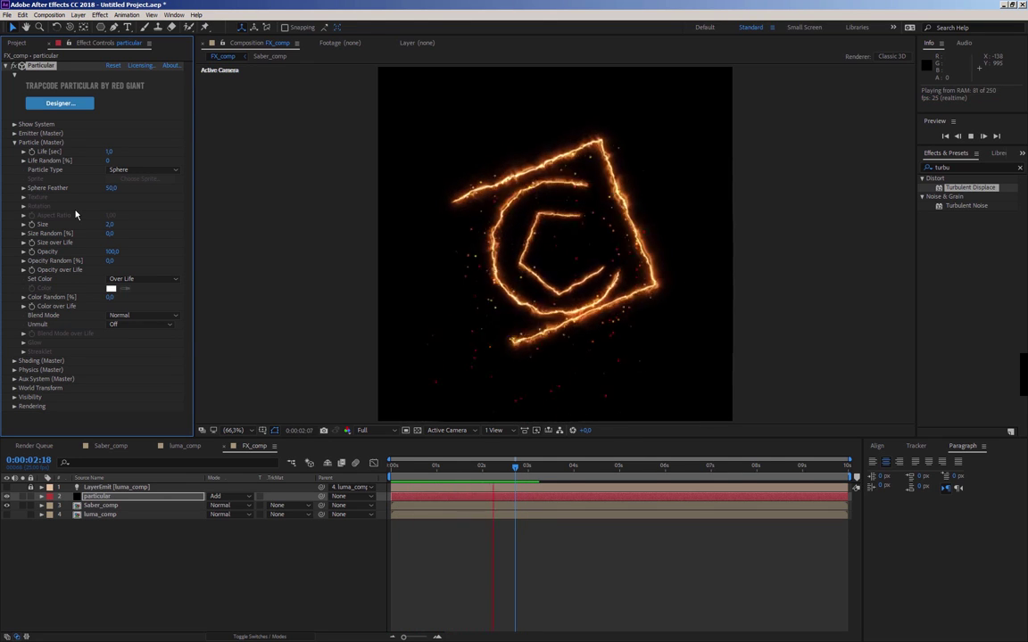
Step: Stop the preview near one second and check the Emitter's Particles/sec value
key("space")
left_click_drag(392, 466, 465, 466)
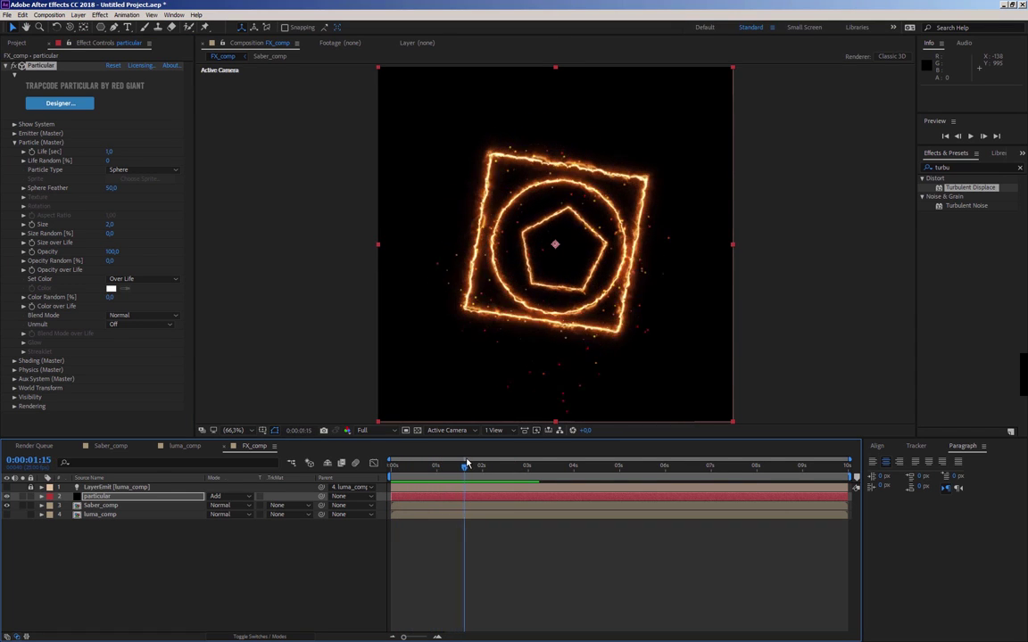
left_click(14, 143)
left_click(15, 132)
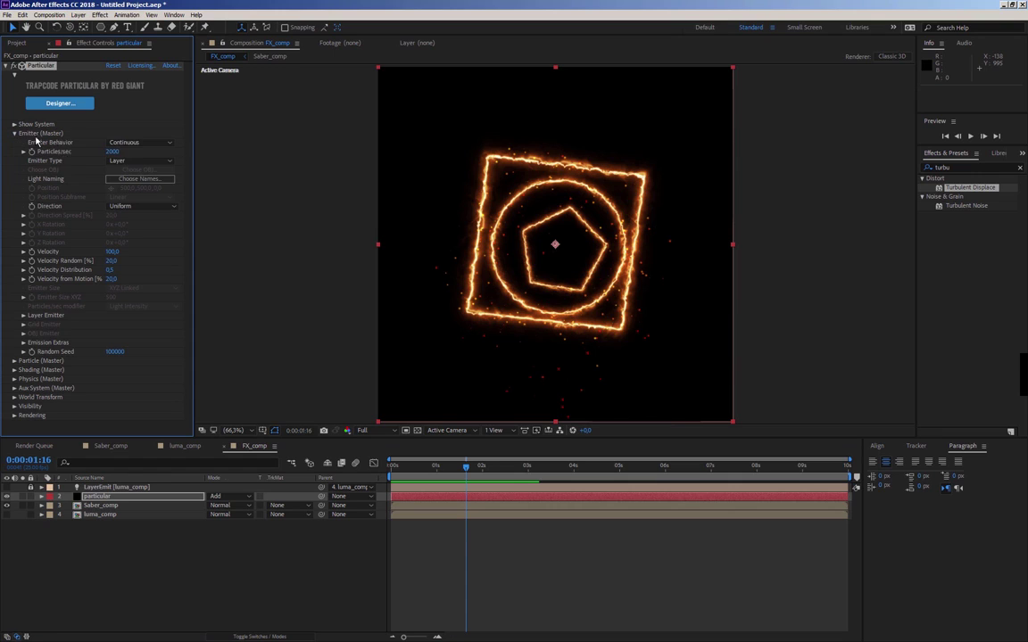
left_click(109, 151)
left_click(14, 133)
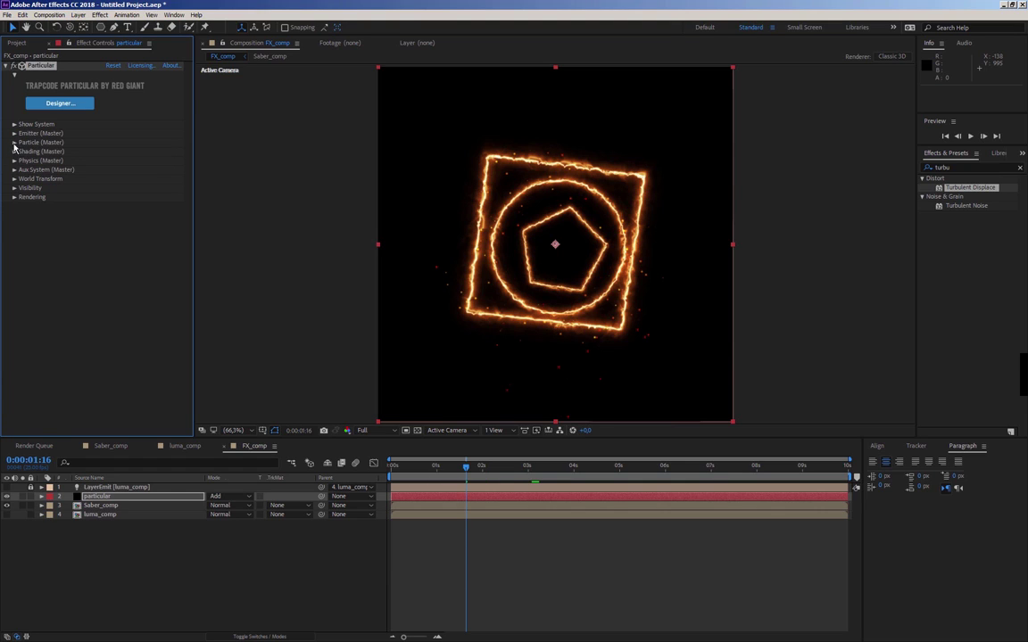
Step: Raise the Particle Size Random to 68%
left_click(14, 143)
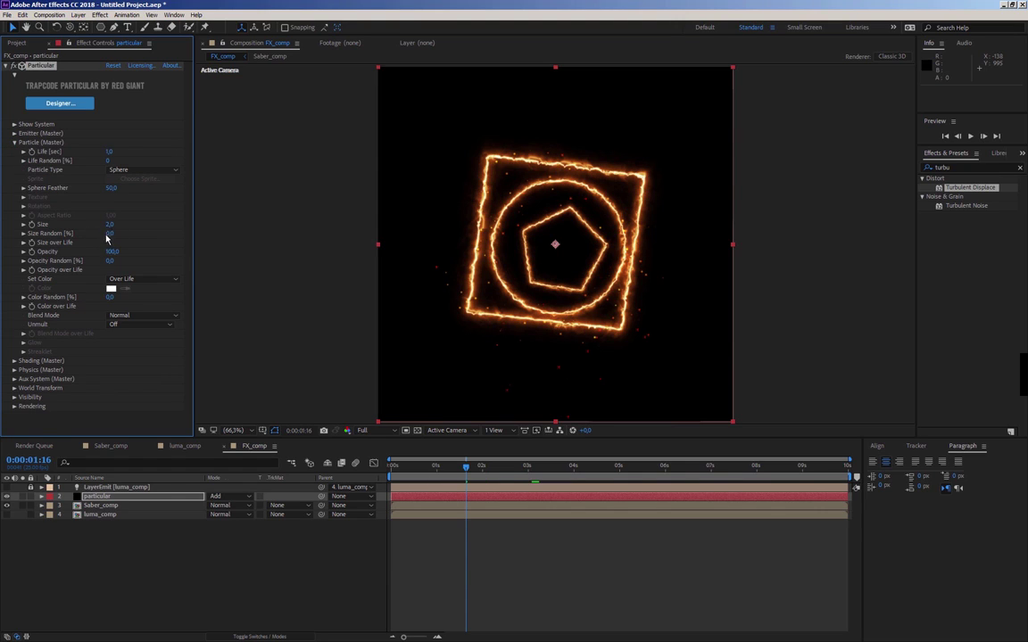
mouse_move(124, 233)
left_mouse_down()
mouse_move(157, 233)
mouse_move(144, 232)
left_mouse_up()
left_click(14, 143)
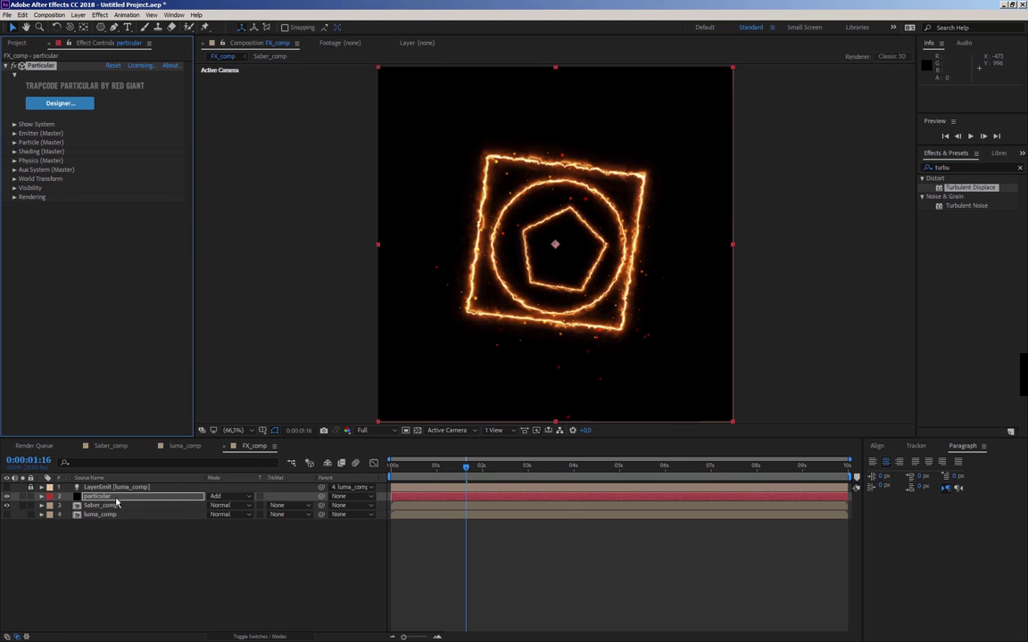
Step: Turn on motion blur for the composition and the particular layer
left_click(105, 454)
left_click(356, 466)
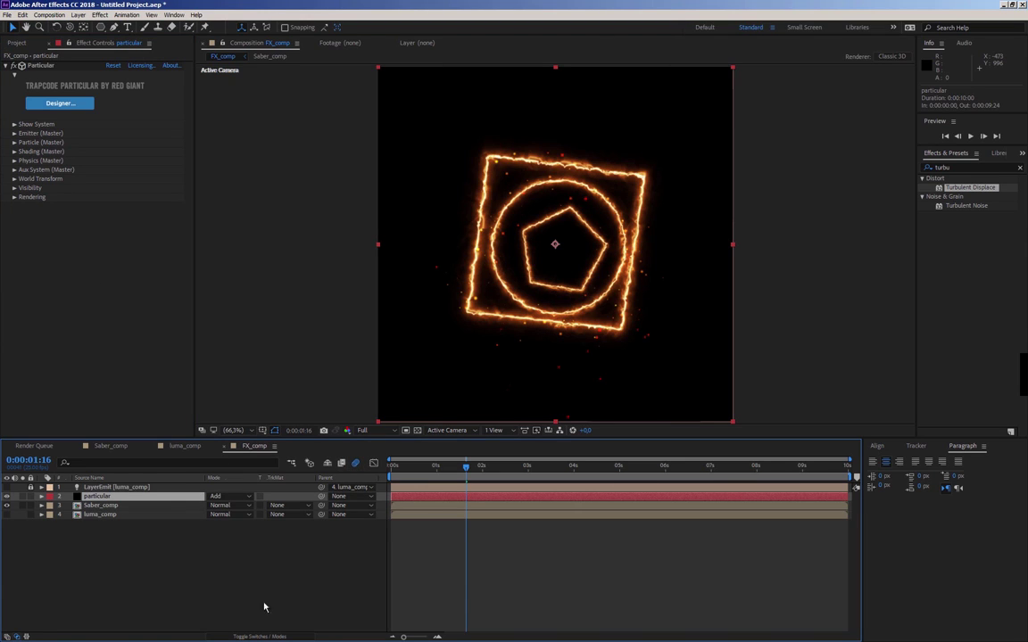
key("F4")
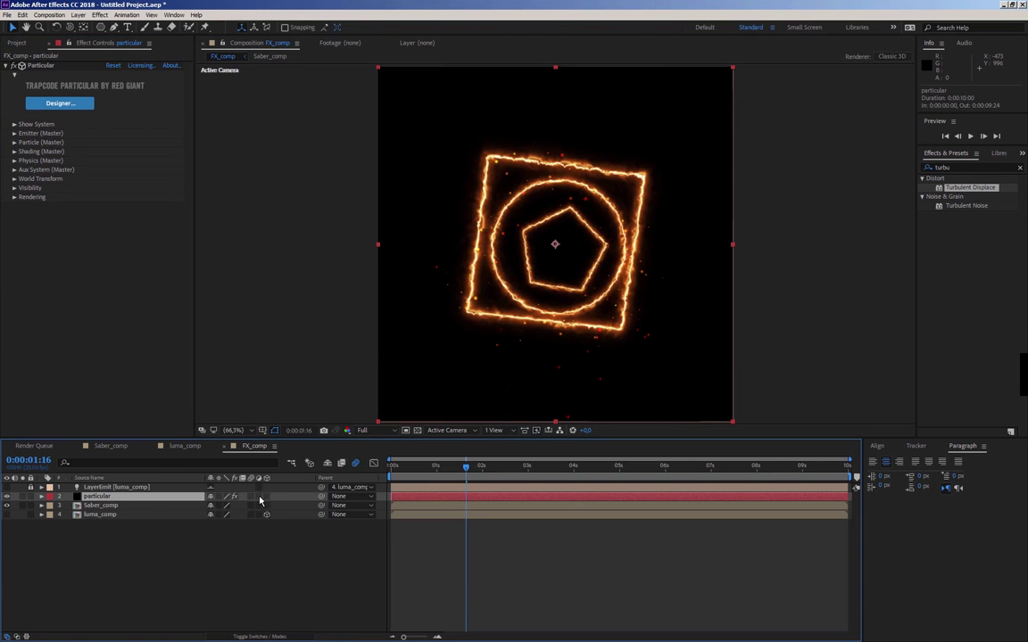
left_click(252, 496)
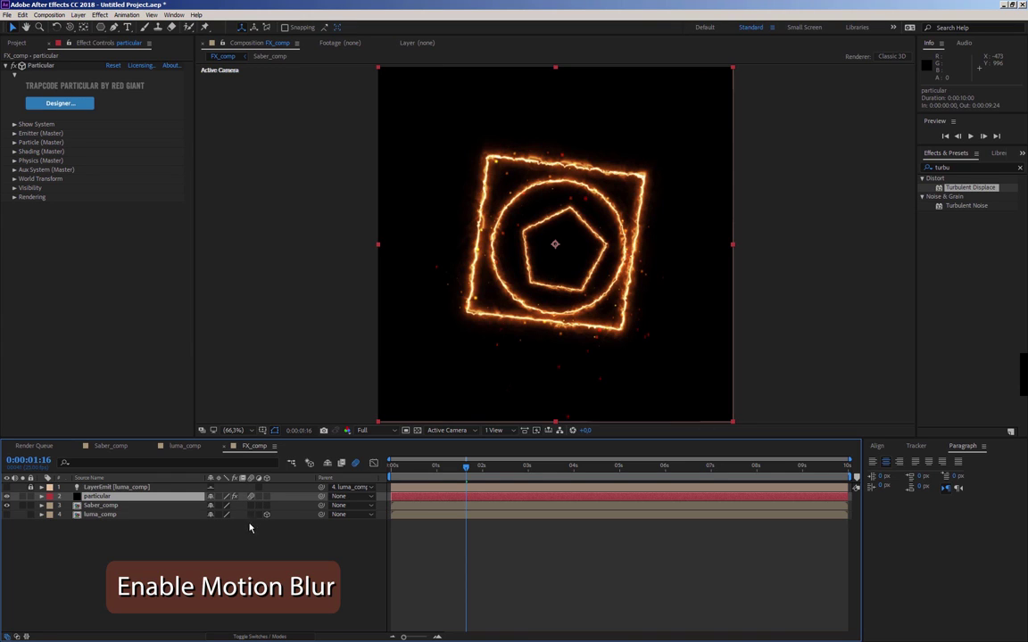
Step: Set Physics (Master) Gravity to 300
left_click(13, 144)
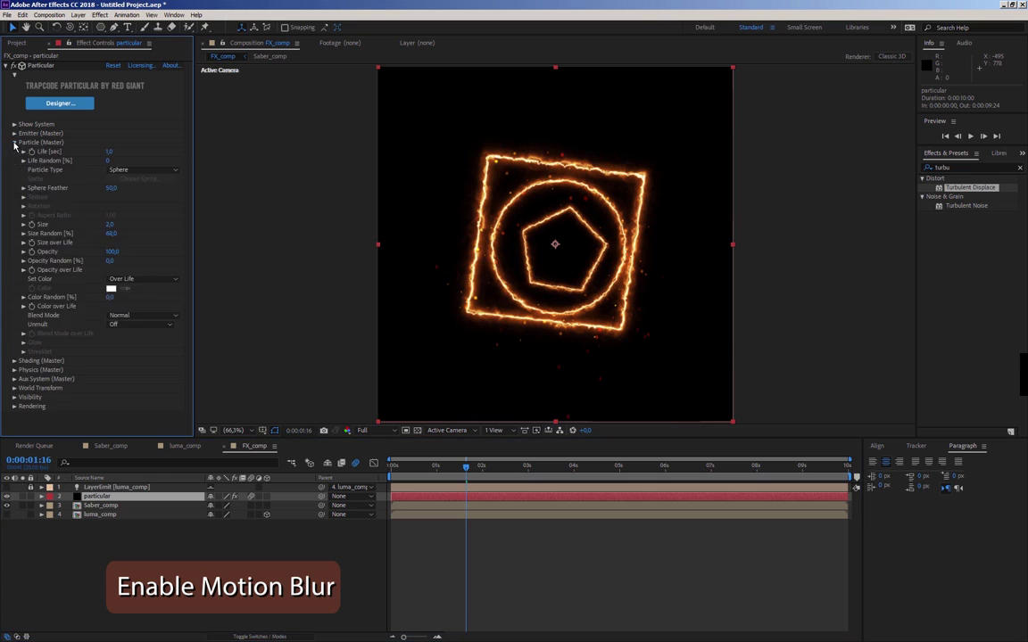
left_click(13, 144)
left_click(14, 161)
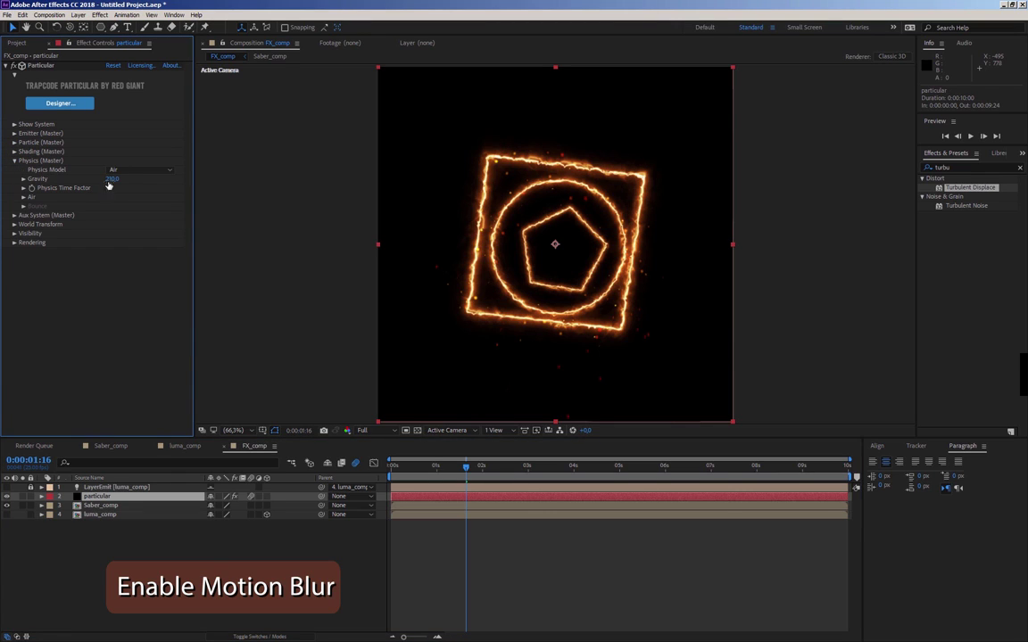
left_click(82, 241)
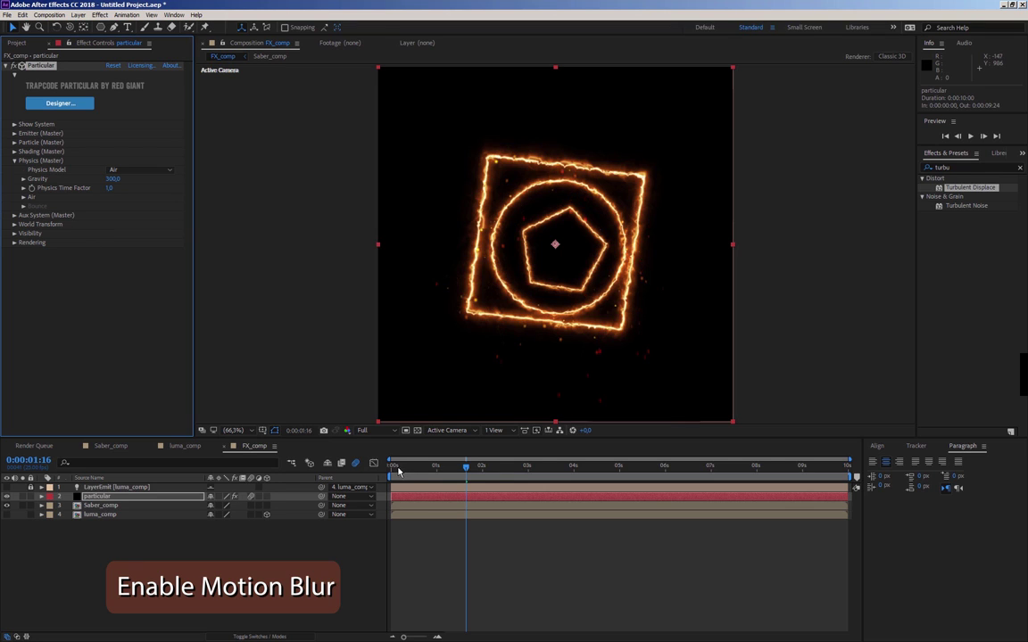
Step: Preview the falling sparks from the start, then stop around one second
key("Home")
left_click(356, 572)
key("space")
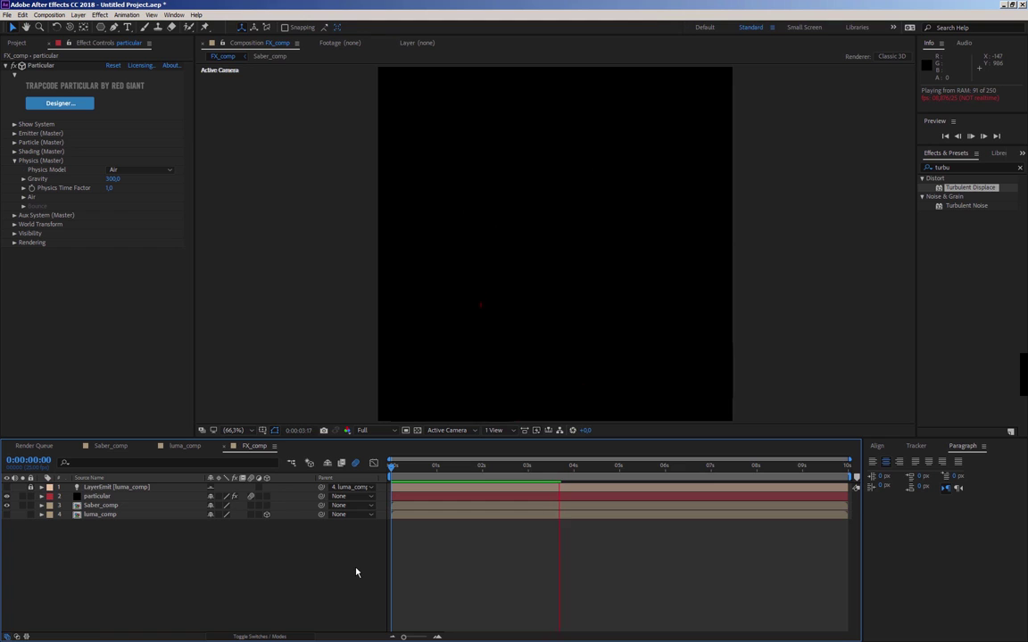
key("space")
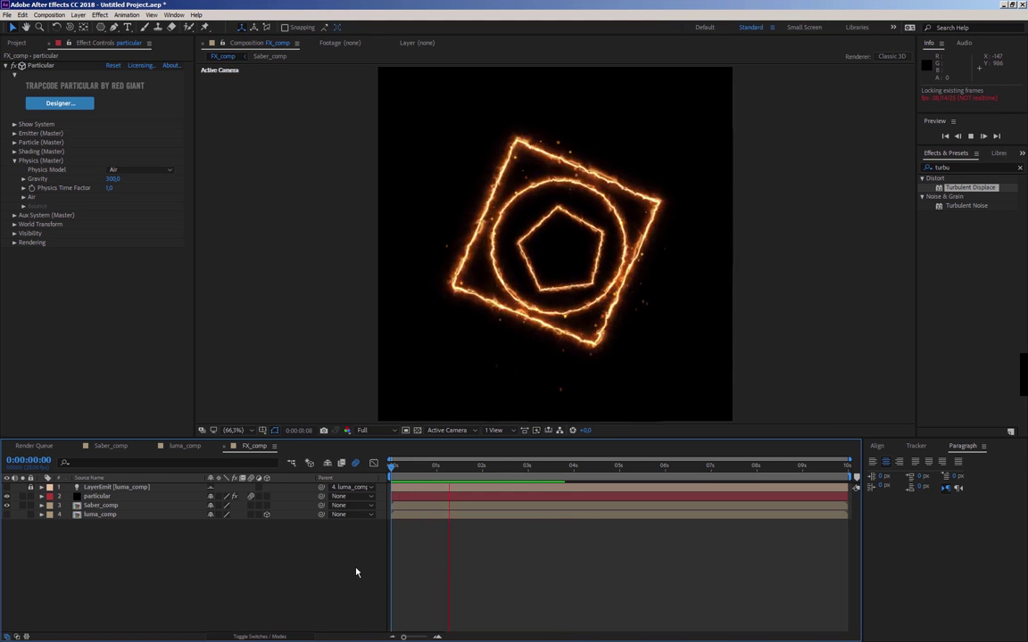
key("space")
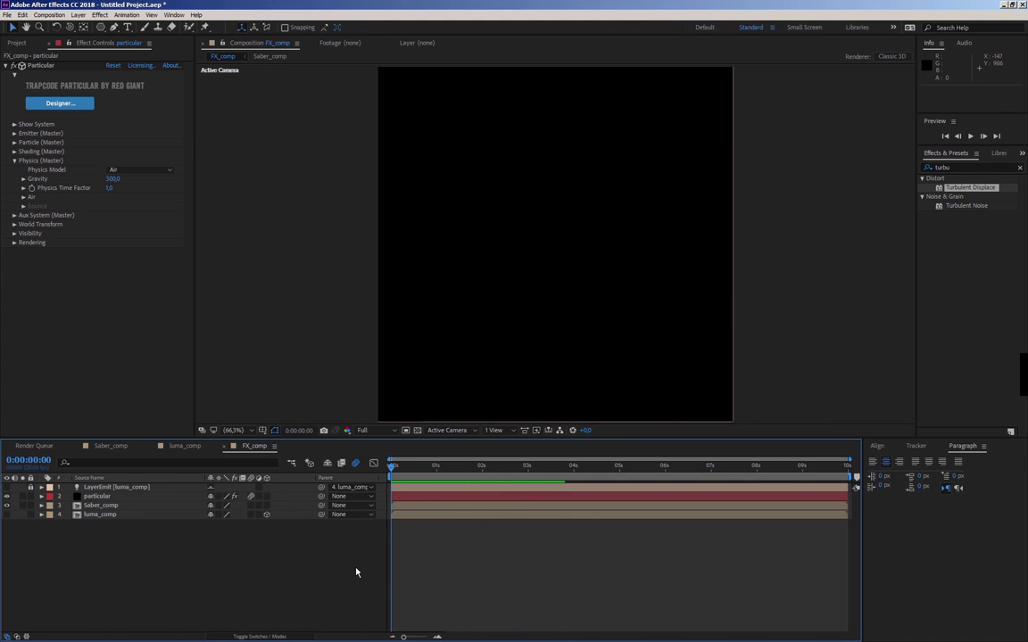
left_click_drag(396, 467, 464, 465)
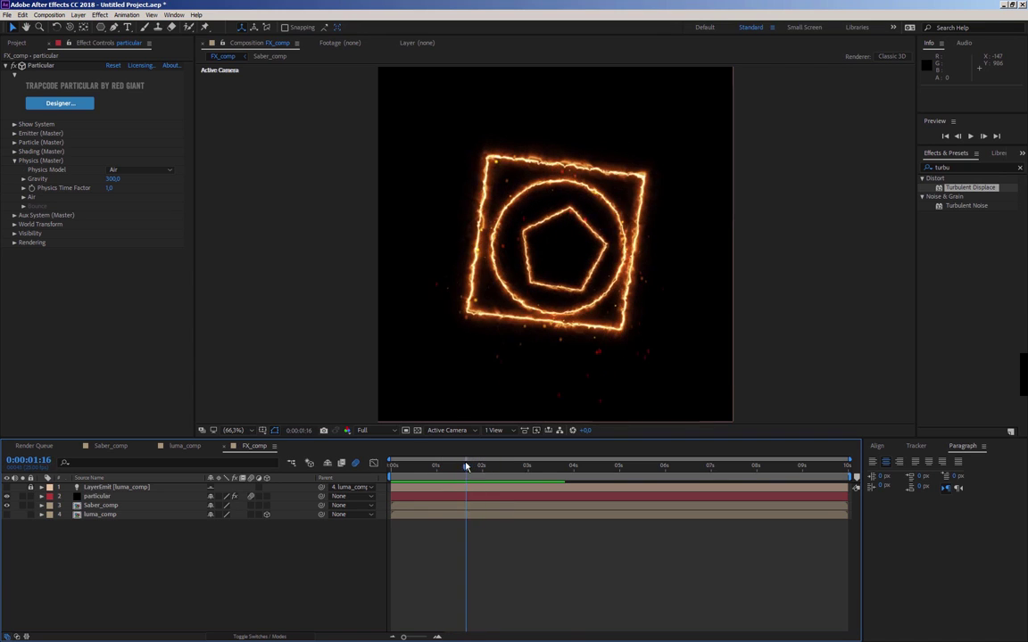
Step: Set Gravity to 500 and scrub the early frames to check the faster fall
left_click(113, 179)
type("500")
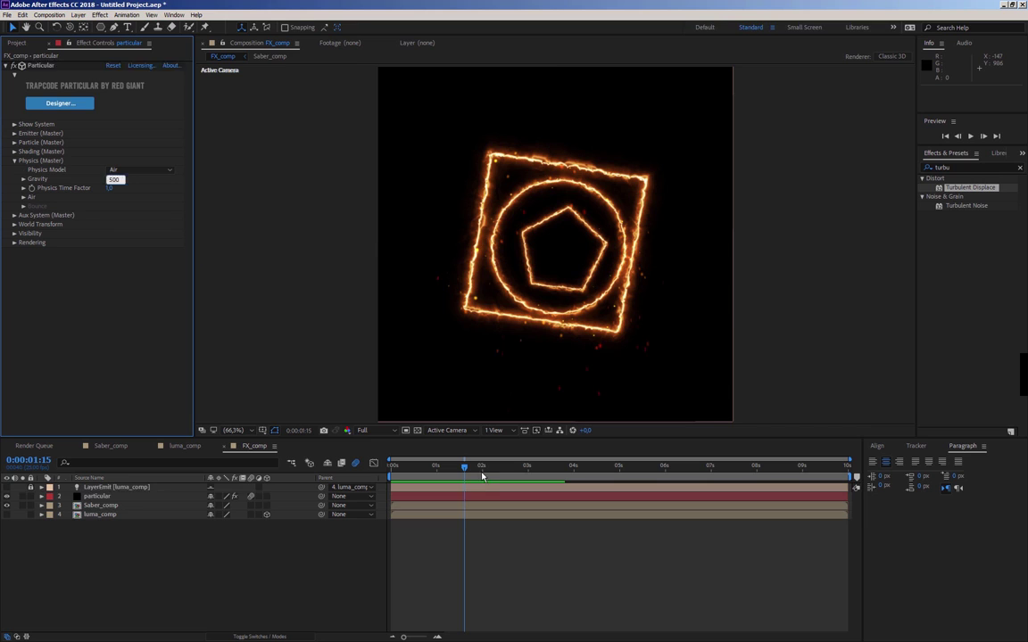
left_click(482, 477)
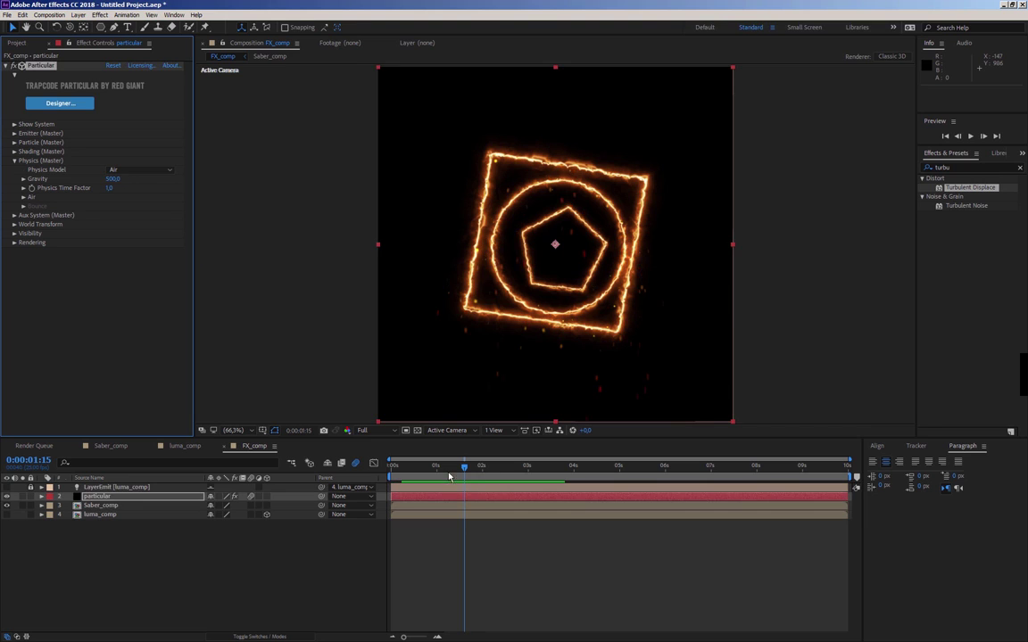
mouse_move(448, 470)
left_mouse_down()
mouse_move(435, 477)
mouse_move(489, 475)
mouse_move(480, 470)
left_mouse_up()
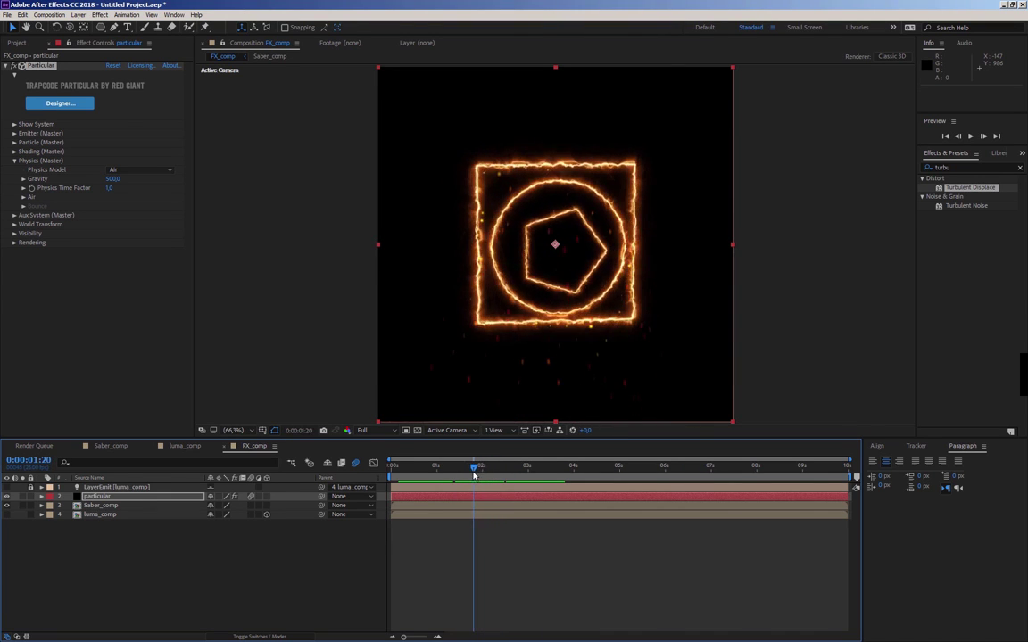
Step: Change the first Color over Life stop from yellow to a light orange (about FFDA80)
left_click(14, 161)
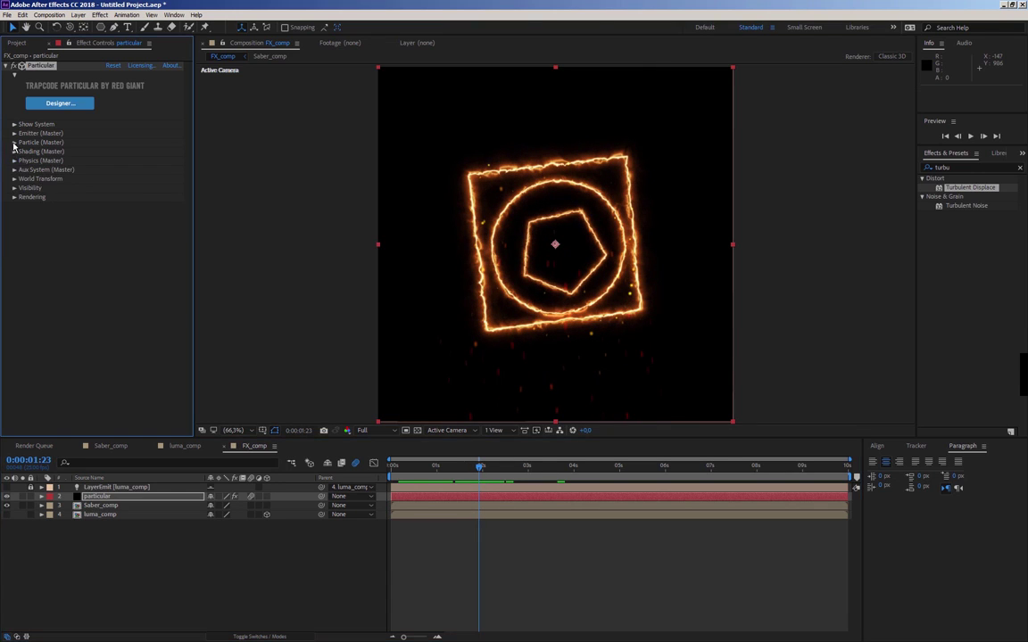
left_click(14, 143)
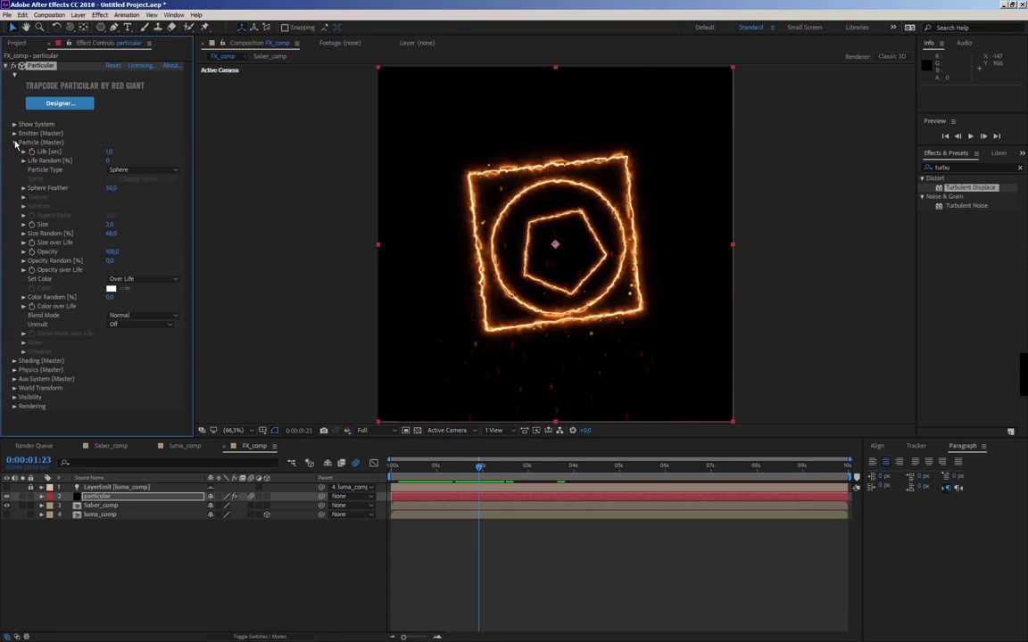
left_click(23, 297)
left_click(23, 298)
left_click(23, 307)
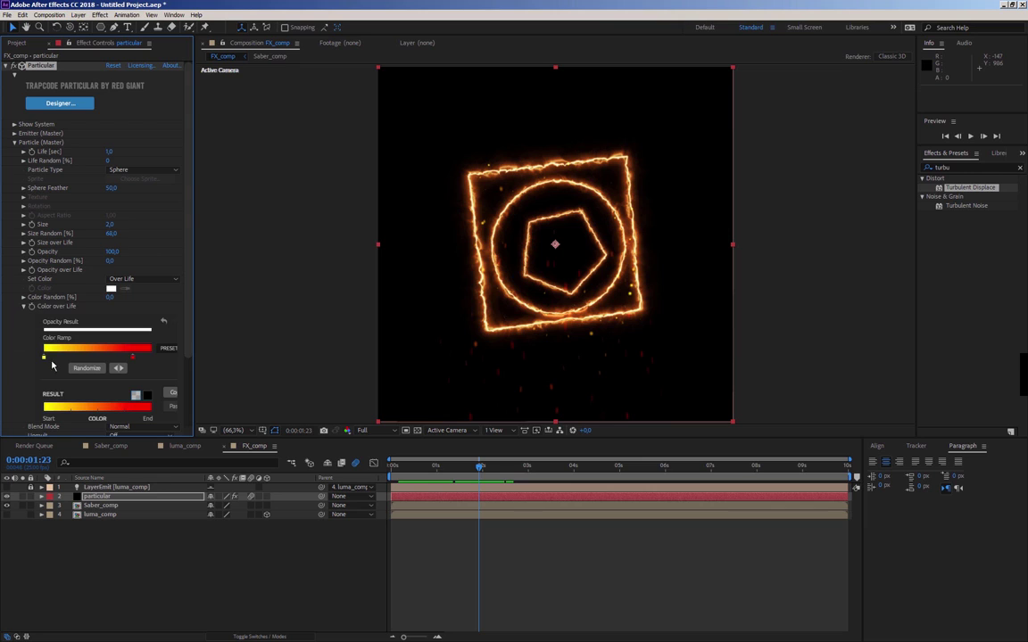
double_click(44, 358)
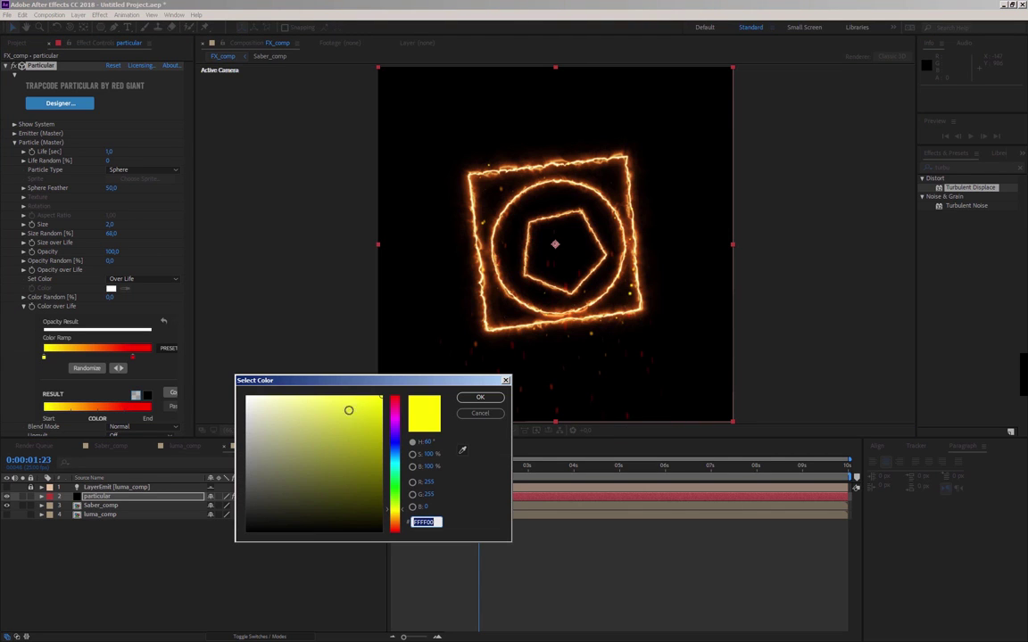
left_click(394, 522)
left_click_drag(293, 412, 299, 394)
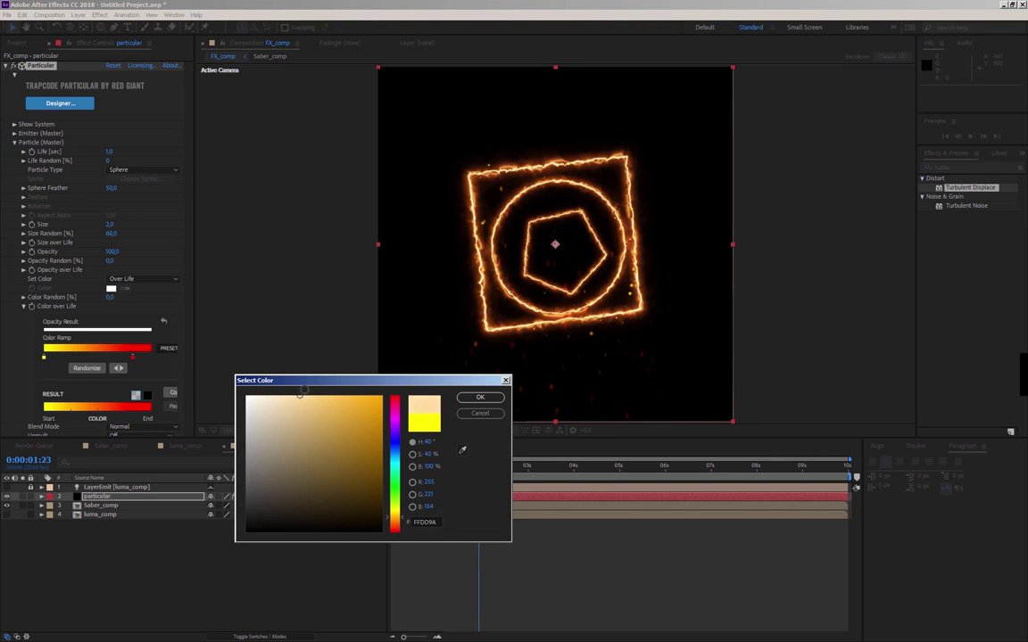
left_click_drag(399, 518, 399, 515)
left_click(479, 397)
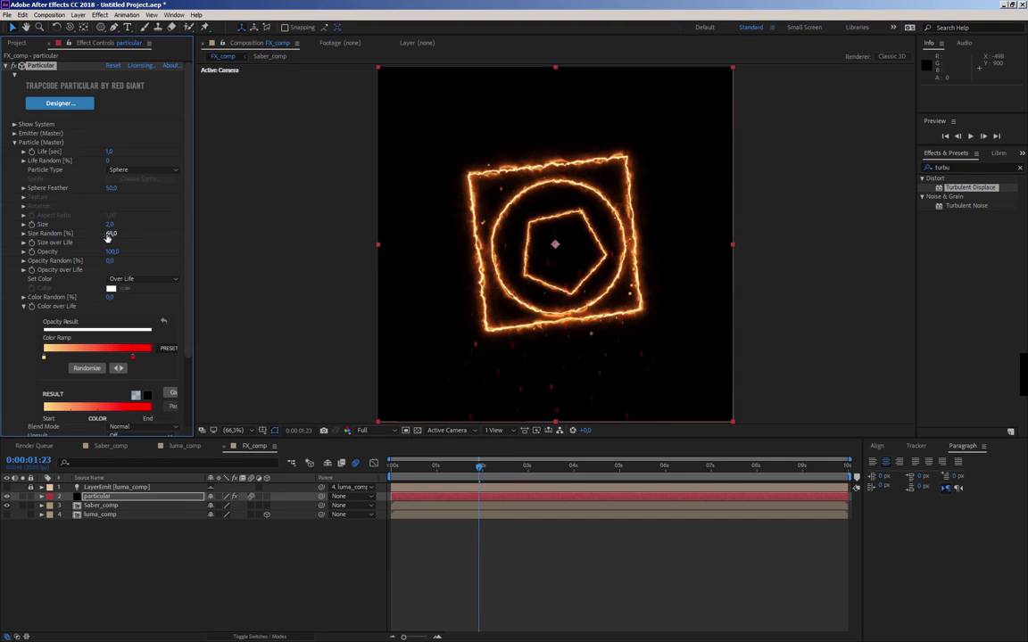
left_click(14, 143)
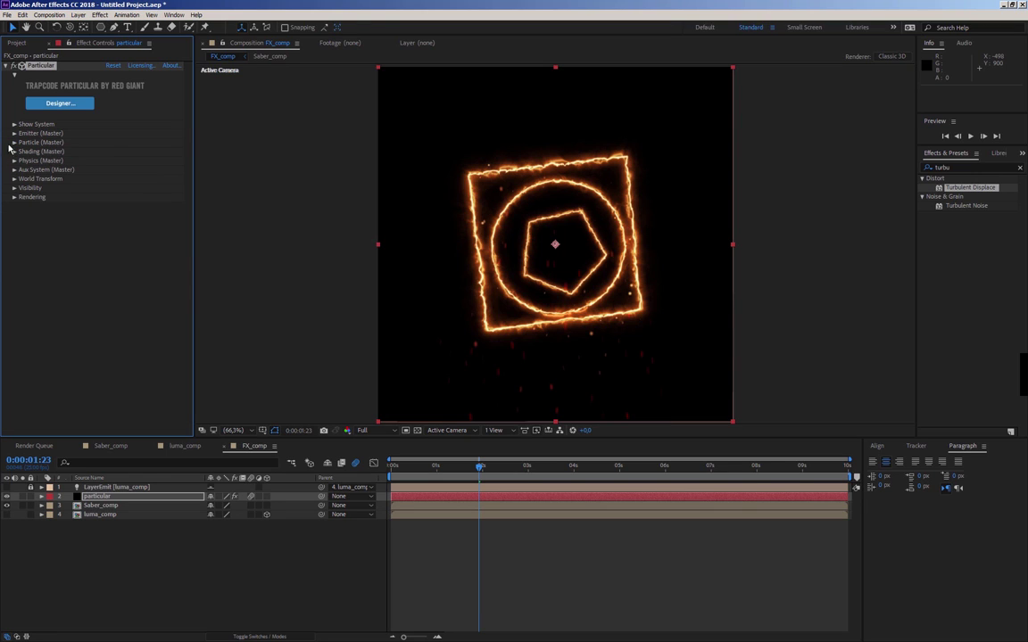
left_click(6, 67)
mouse_move(423, 468)
left_mouse_down()
mouse_move(506, 481)
mouse_move(493, 482)
left_mouse_up()
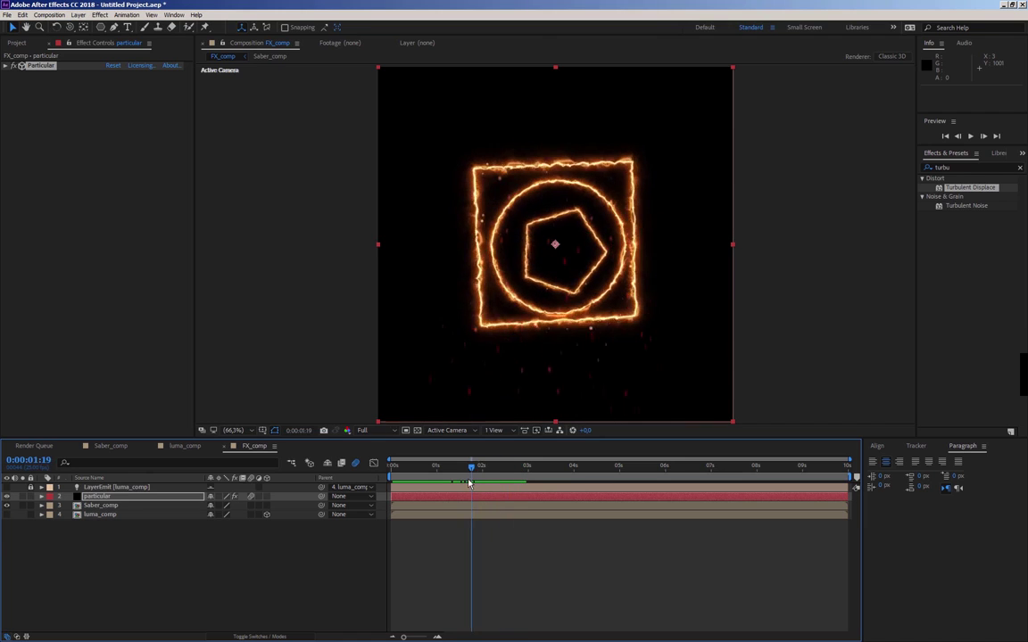
mouse_move(493, 482)
left_mouse_down()
mouse_move(376, 486)
mouse_move(485, 478)
left_mouse_up()
left_click(92, 497)
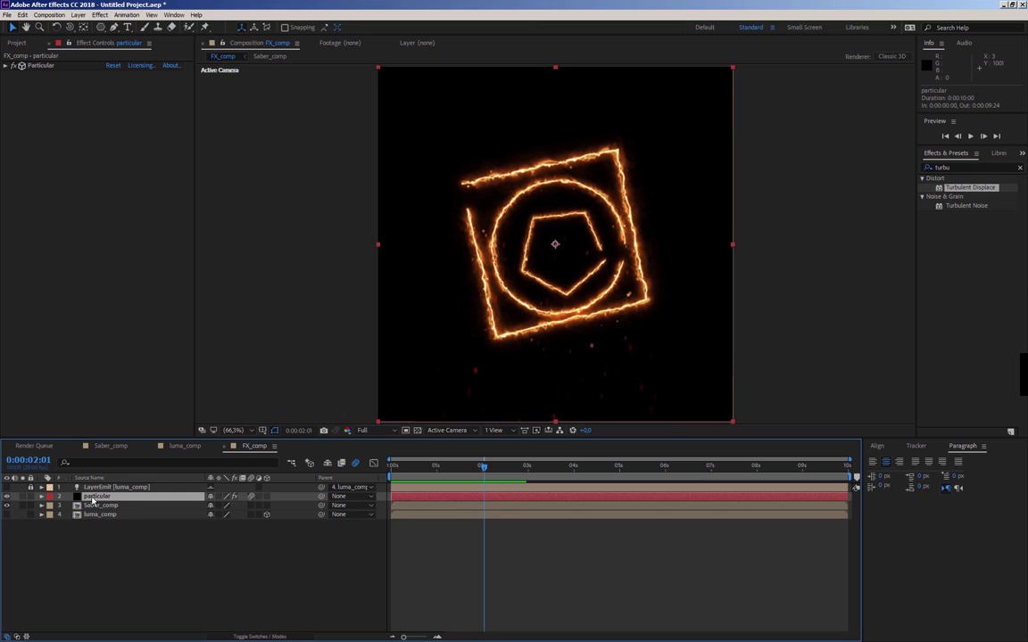
Step: Duplicate the particular layer, solo the copy and set its Gravity to 0
key("ctrl+d")
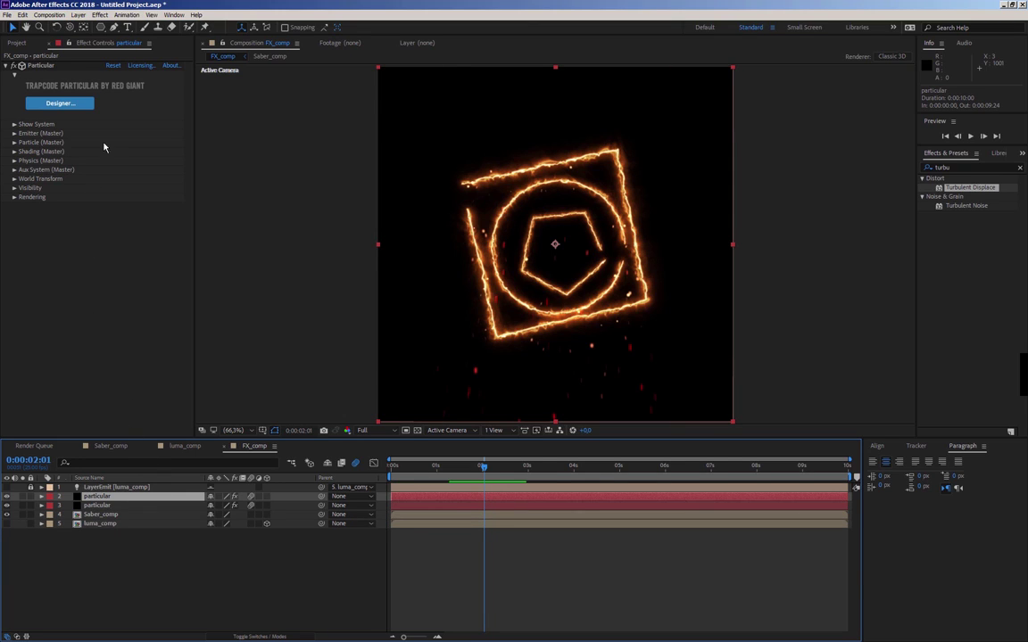
left_click(20, 507)
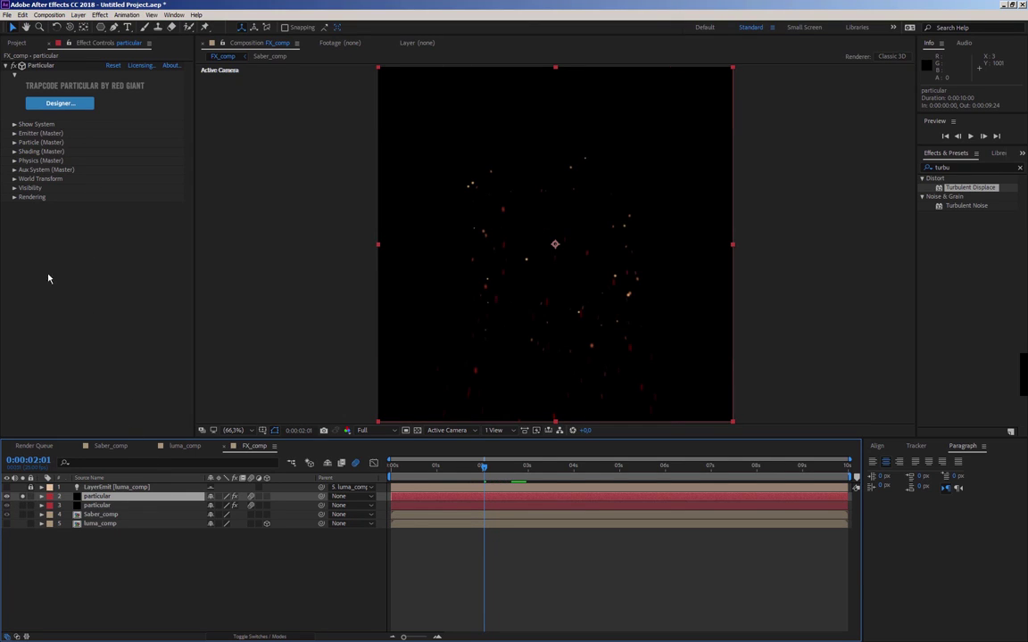
left_click(13, 160)
left_click(112, 179)
type("0")
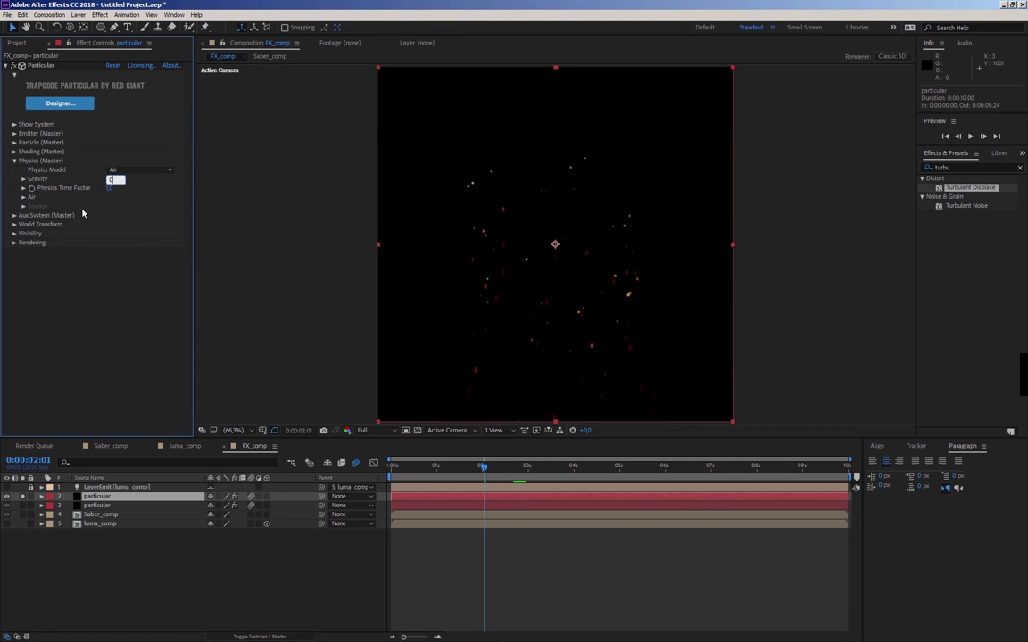
key("Return")
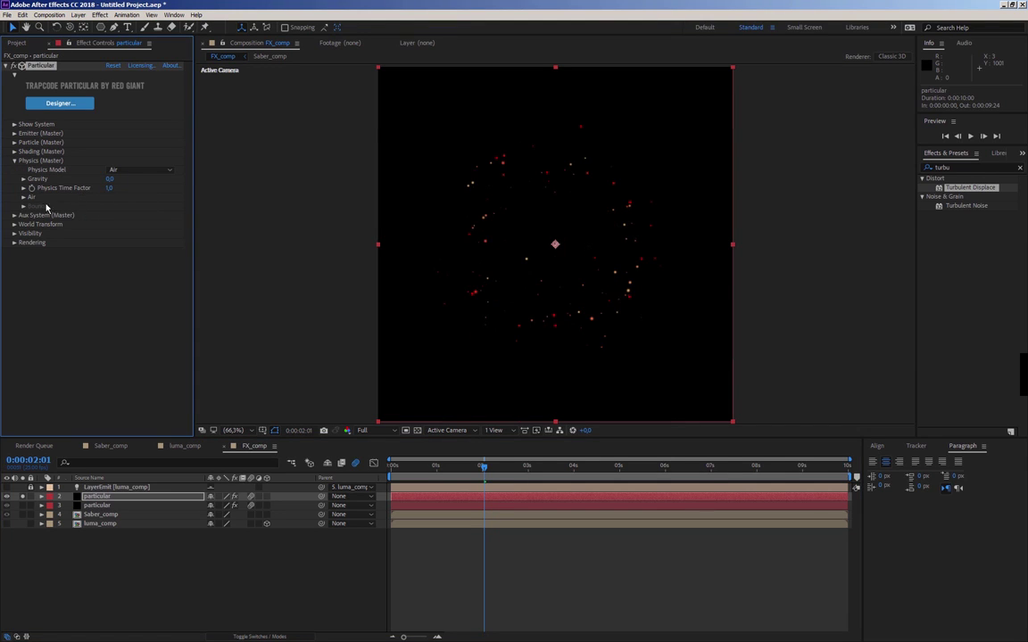
Step: Set the duplicate's Particle Size to 1
left_click(13, 143)
scroll(51, 157, "down", 2)
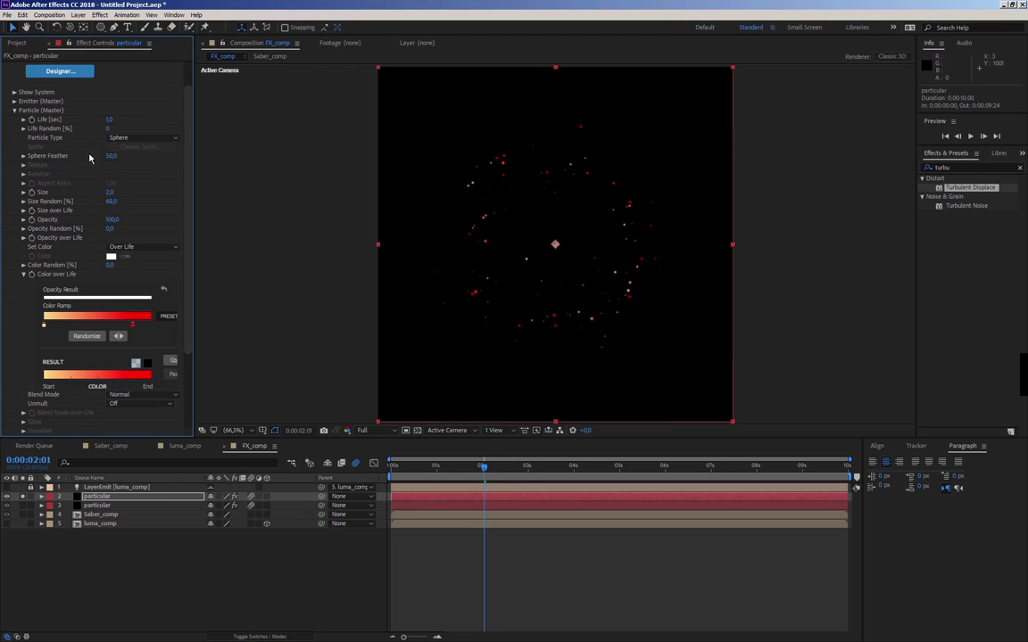
left_click(107, 192)
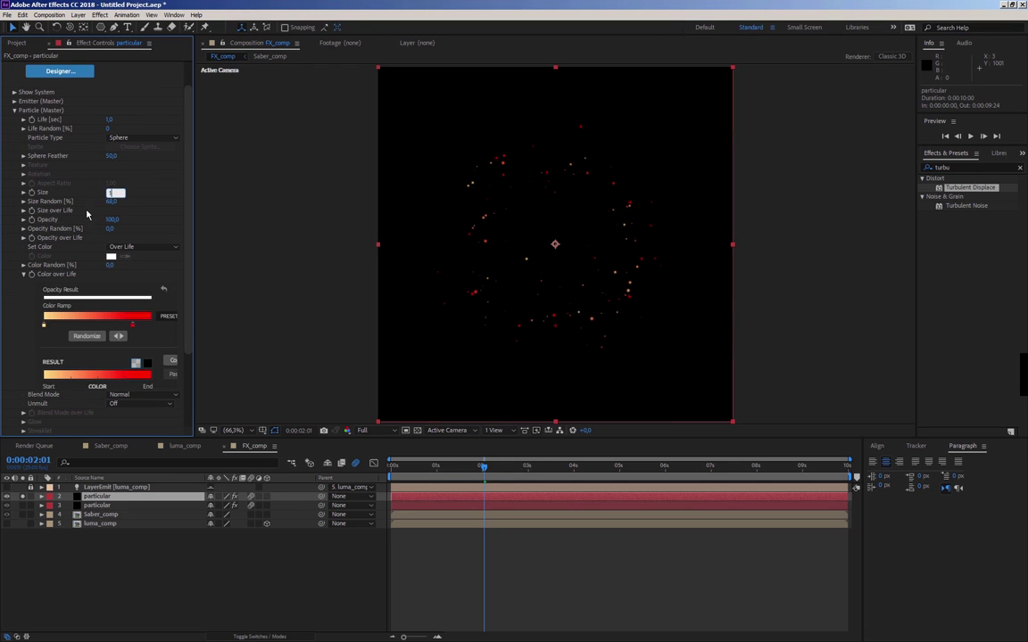
key("Return")
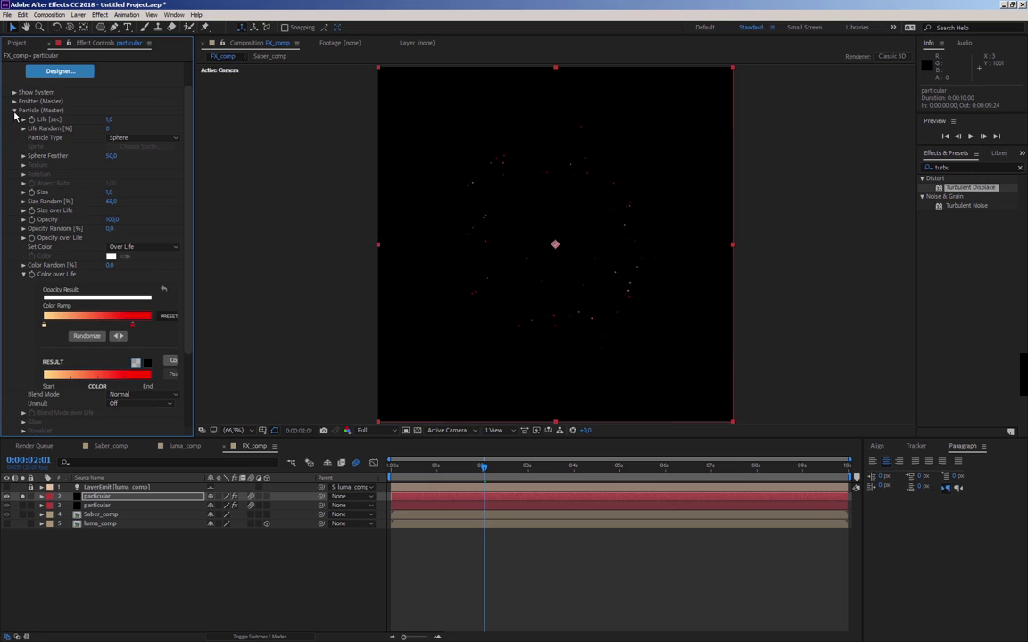
left_click(13, 111)
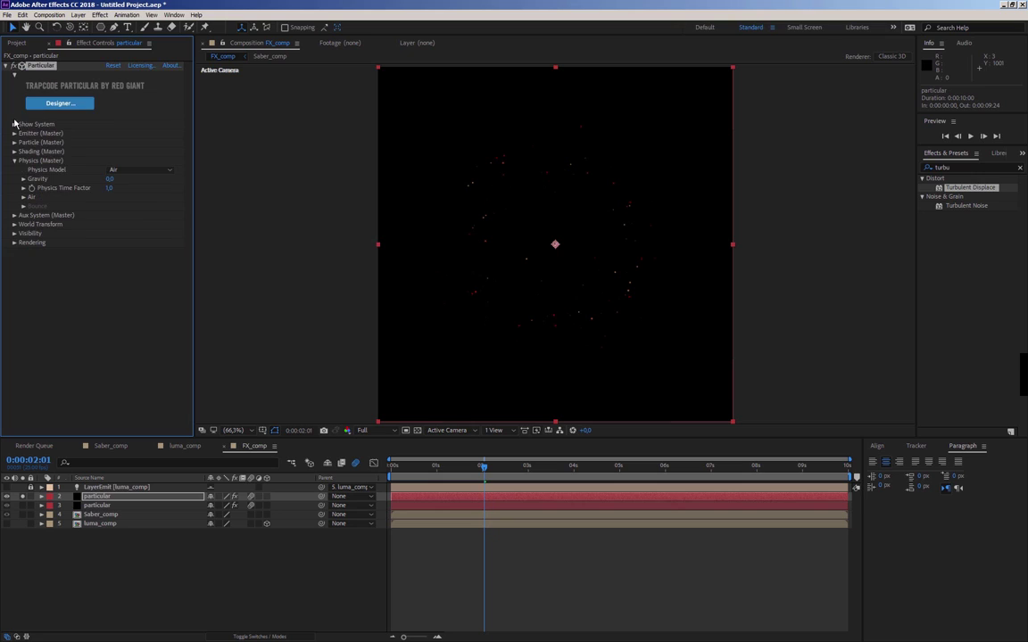
Step: Raise Air Turbulence Field Affect Position to 160, then unsolo the layer
left_click(23, 197)
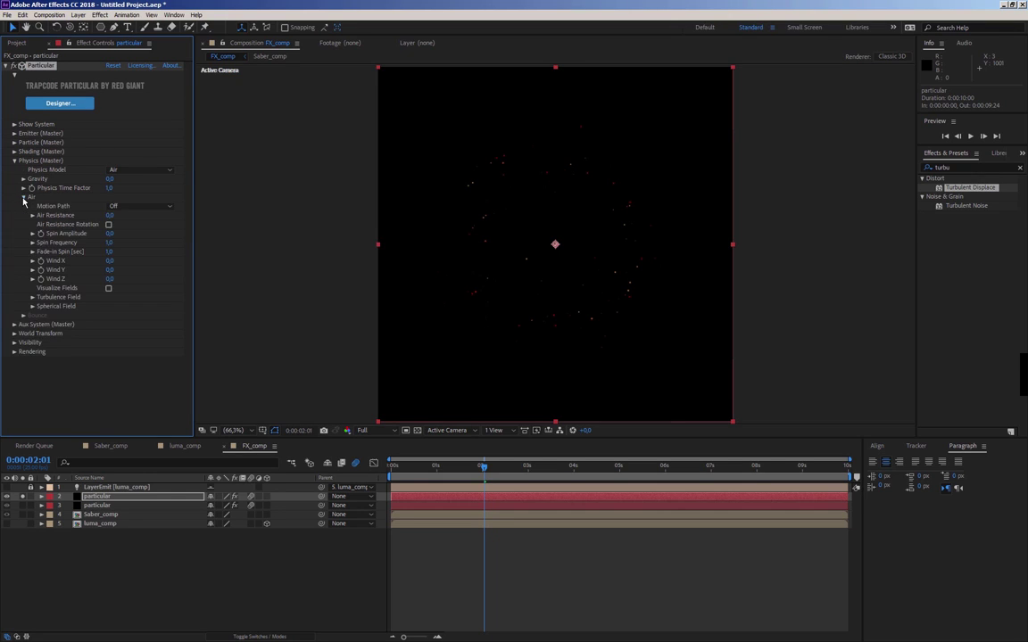
left_click(32, 298)
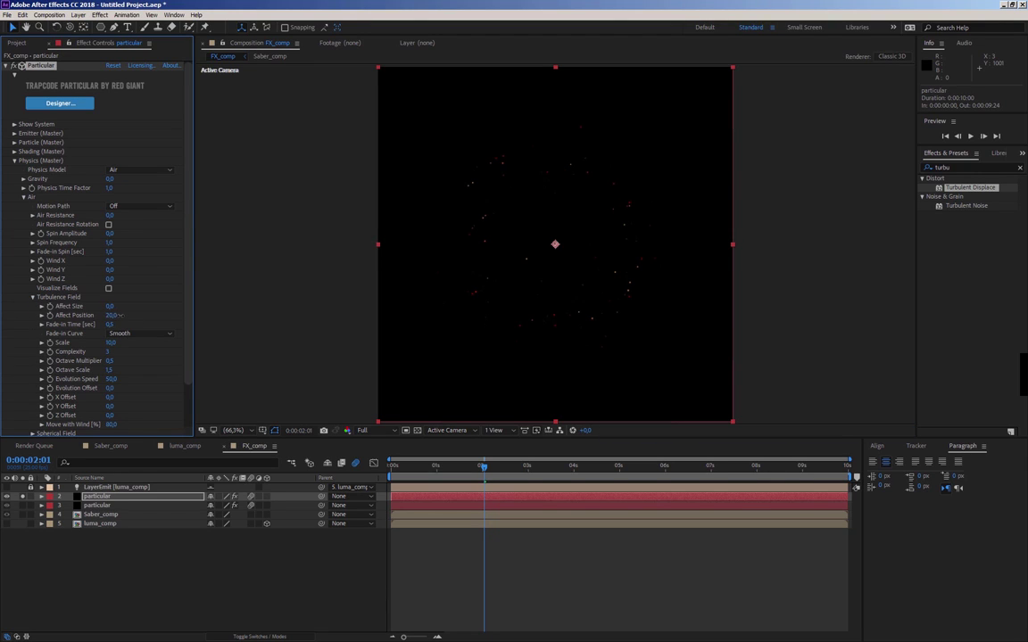
left_click_drag(152, 311, 216, 315)
left_click(14, 160)
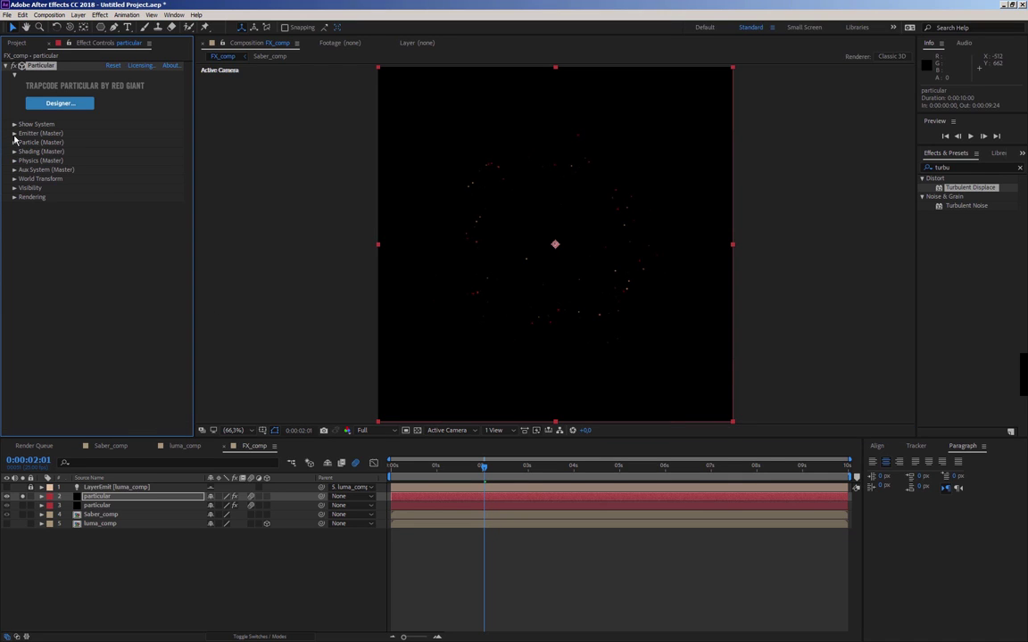
left_click(23, 497)
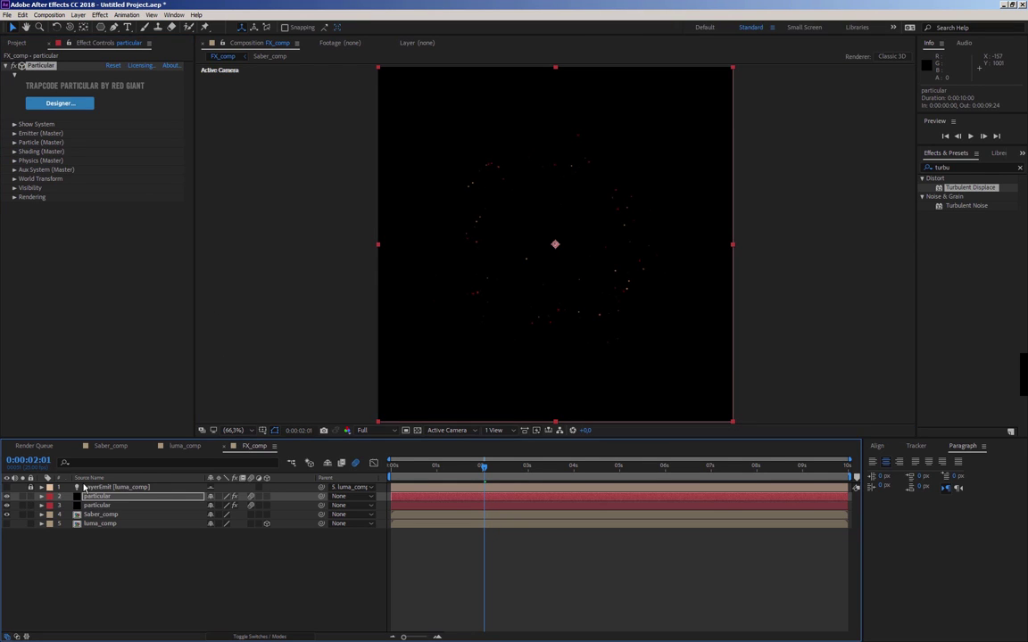
Step: Reveal the layer blend modes, scrub to check the outlines drawing on, then play the fire preview
left_click(389, 469)
left_click(261, 637)
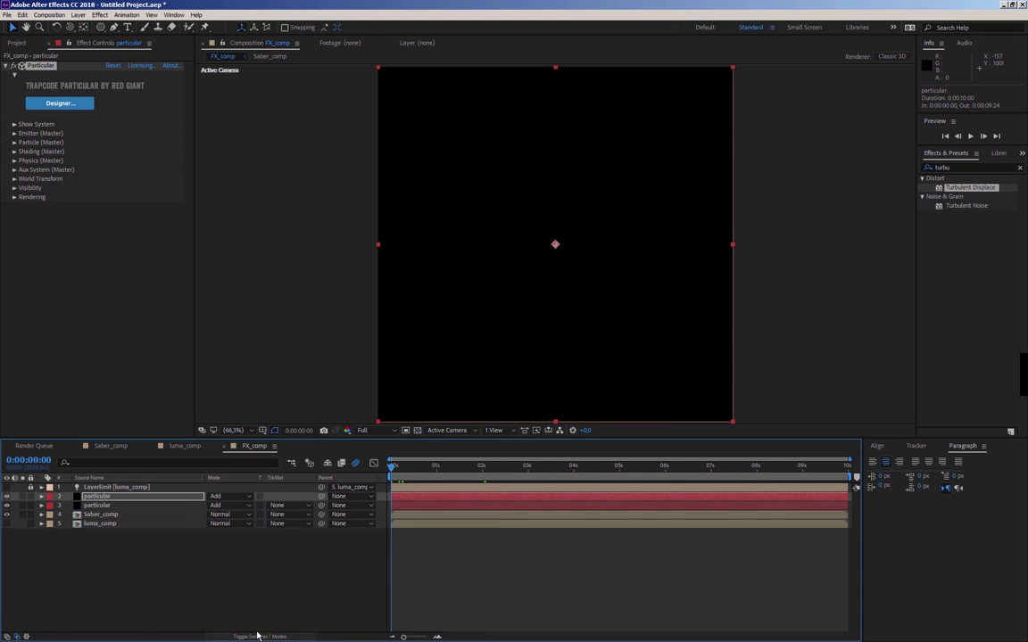
left_click_drag(399, 467, 567, 480)
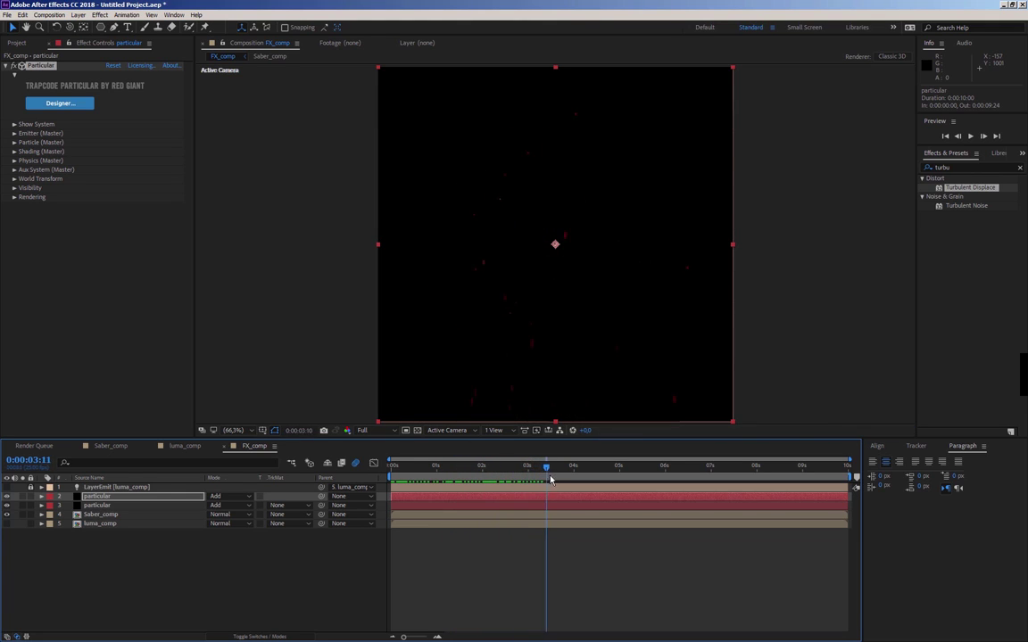
key("space")
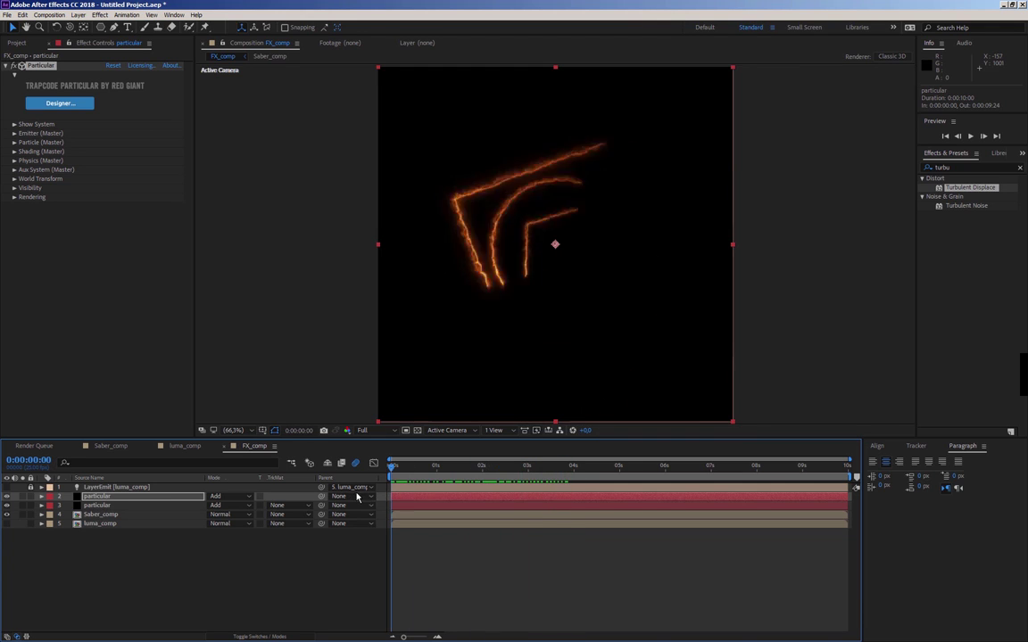